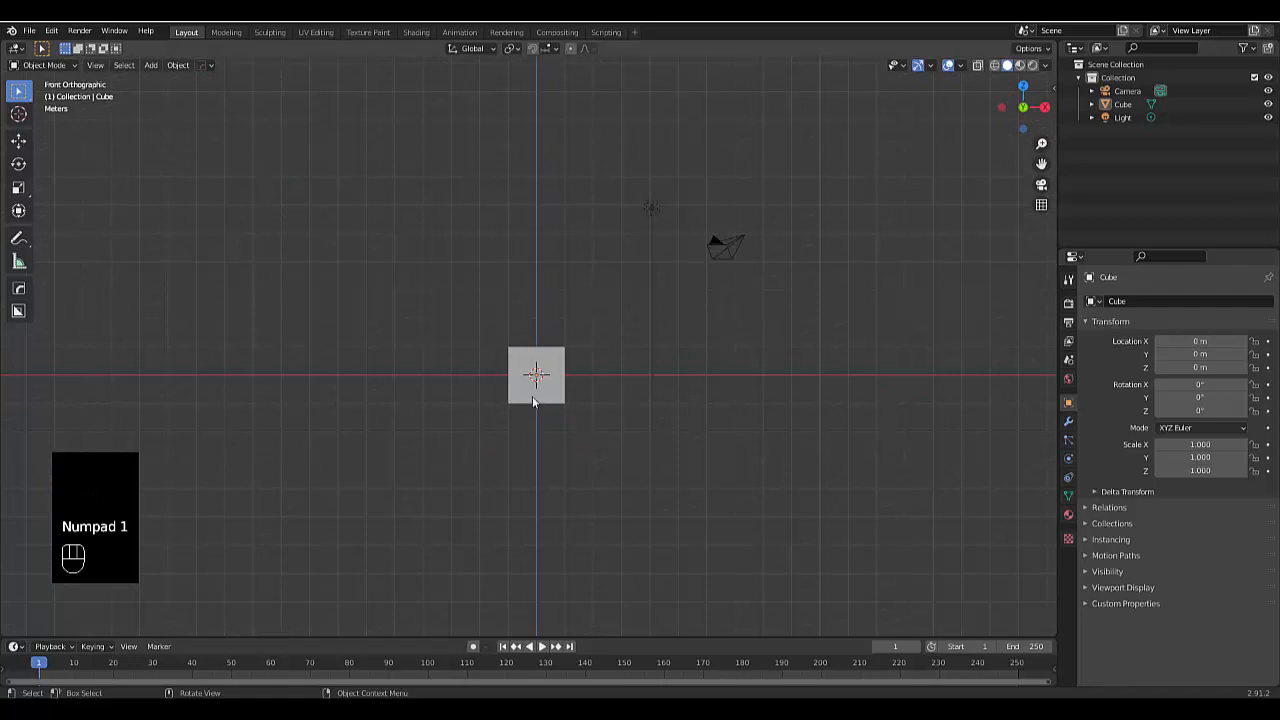
- Move the cube's mesh up along Z in Edit Mode until its base rests on the object origin
click(533, 400)
key(Tab)
scroll(533, 395, up, 4)
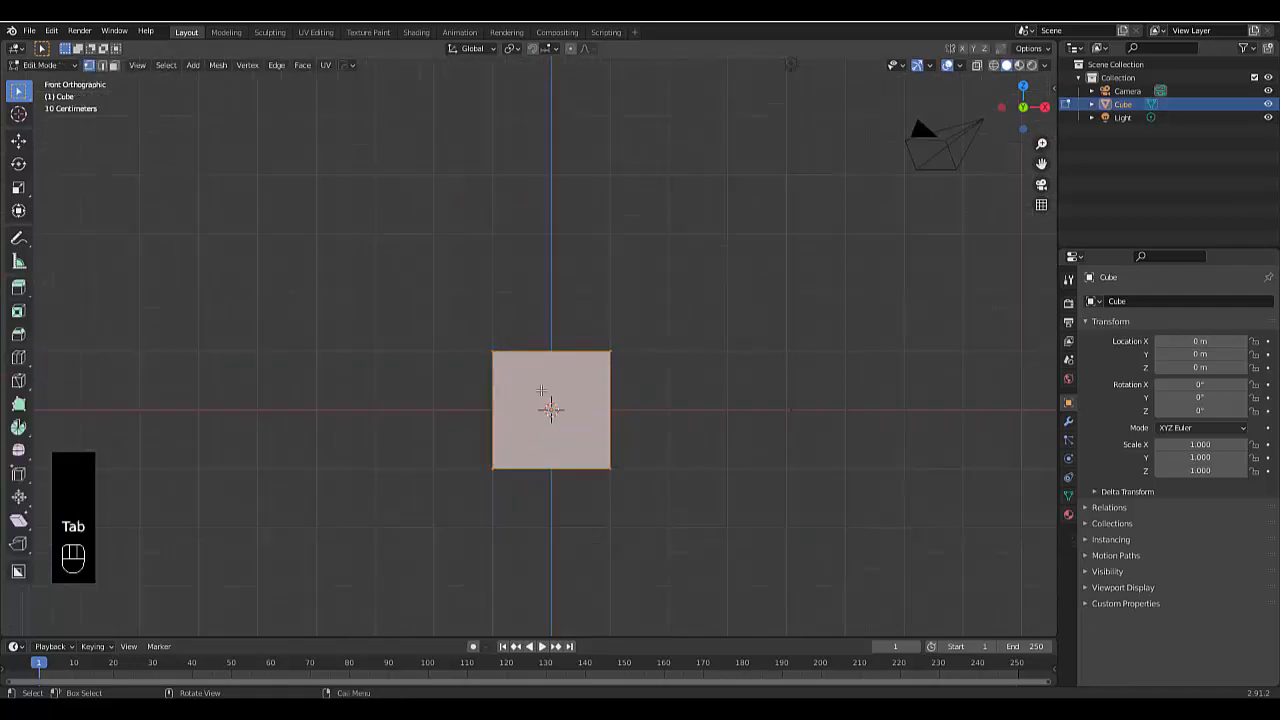
key(g)
key(z)
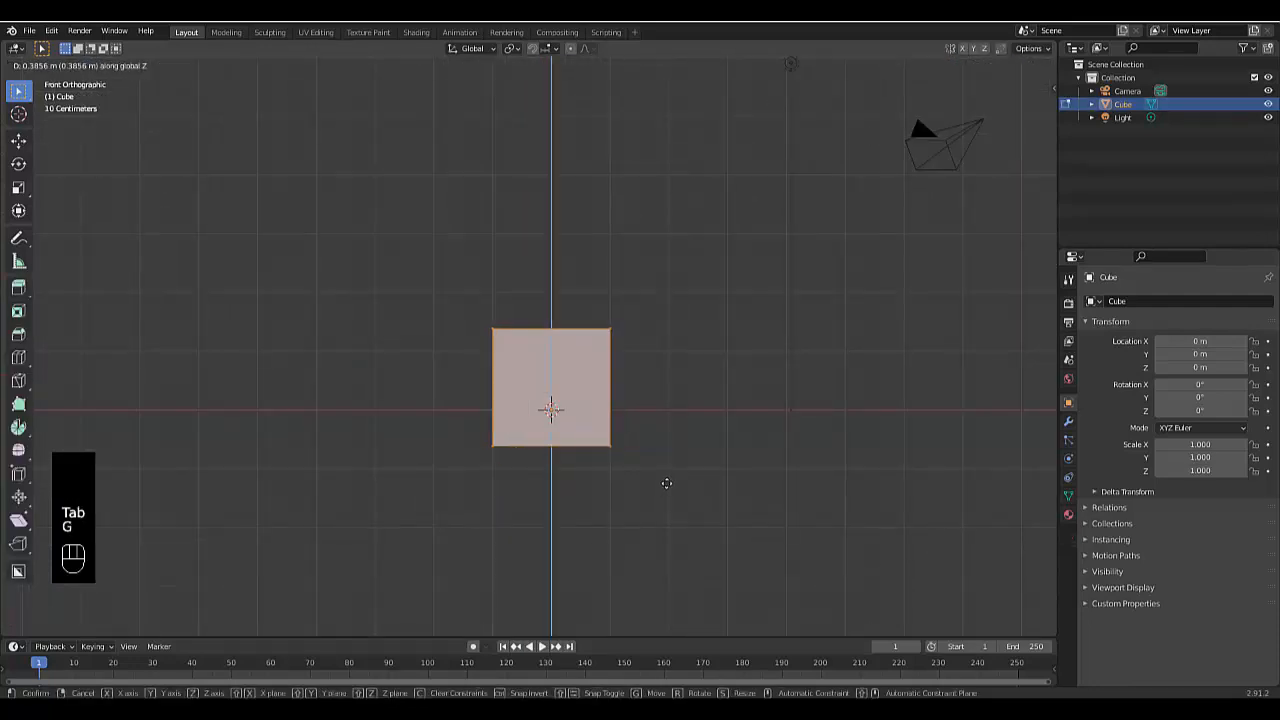
click(666, 480)
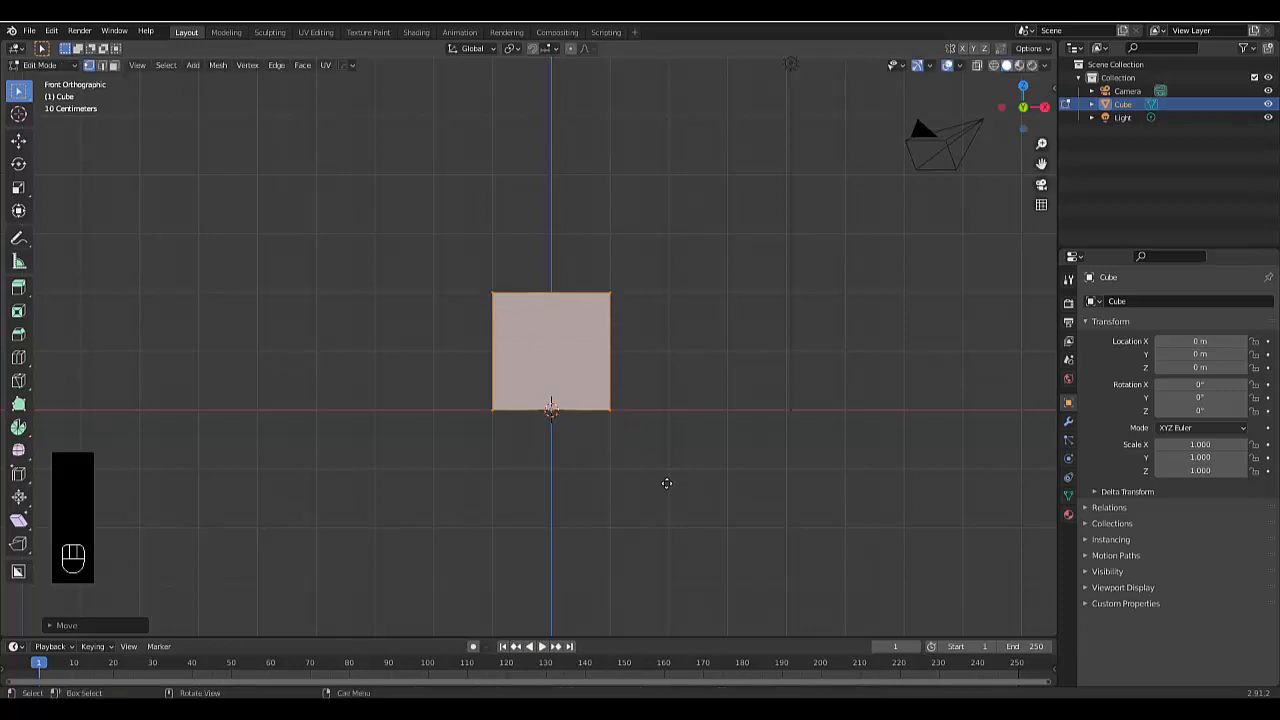
scroll(560, 385, up, 4)
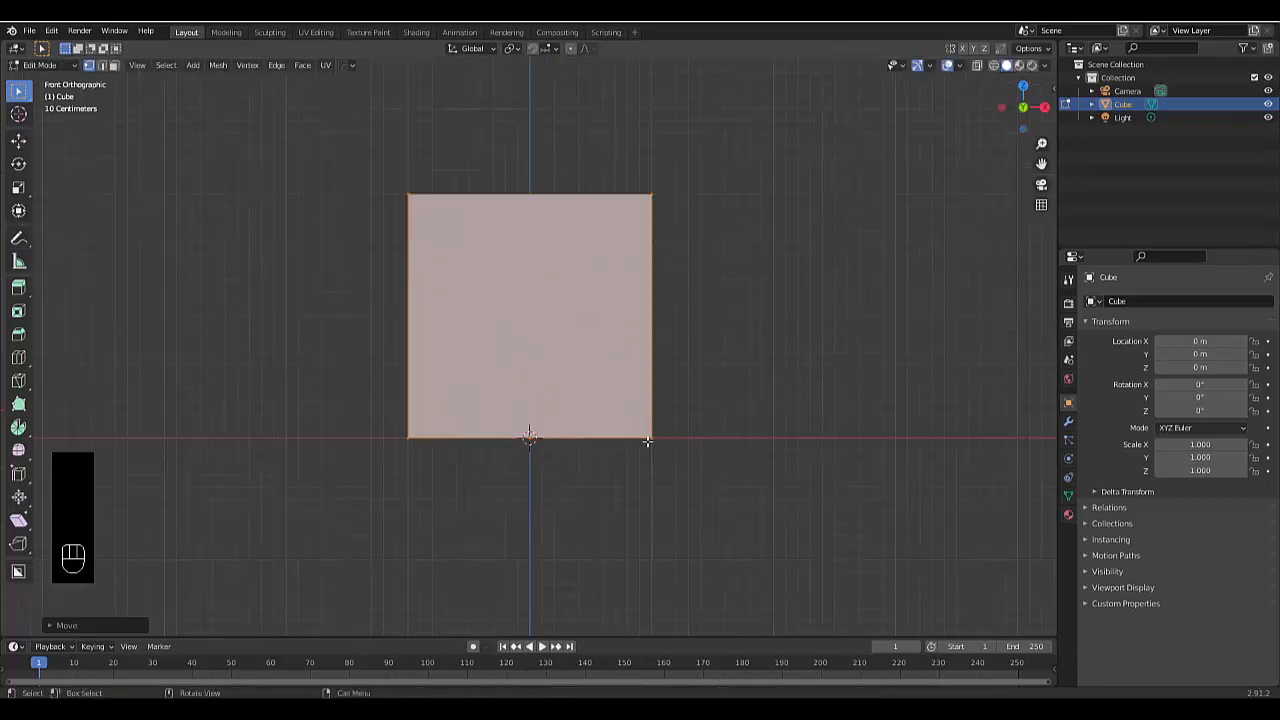
key(Tab)
- Scale the whole cube uniformly by a factor of 7 in Object Mode
scroll(505, 474, down, 6)
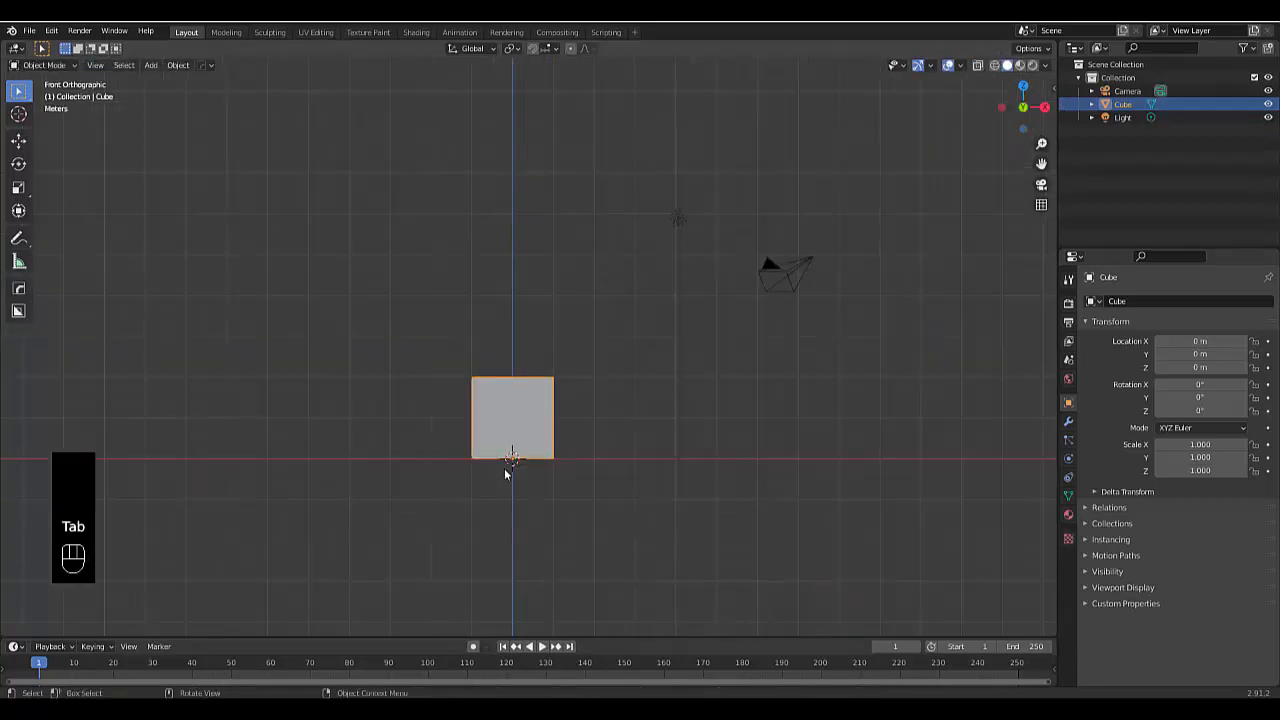
key(s)
key(7)
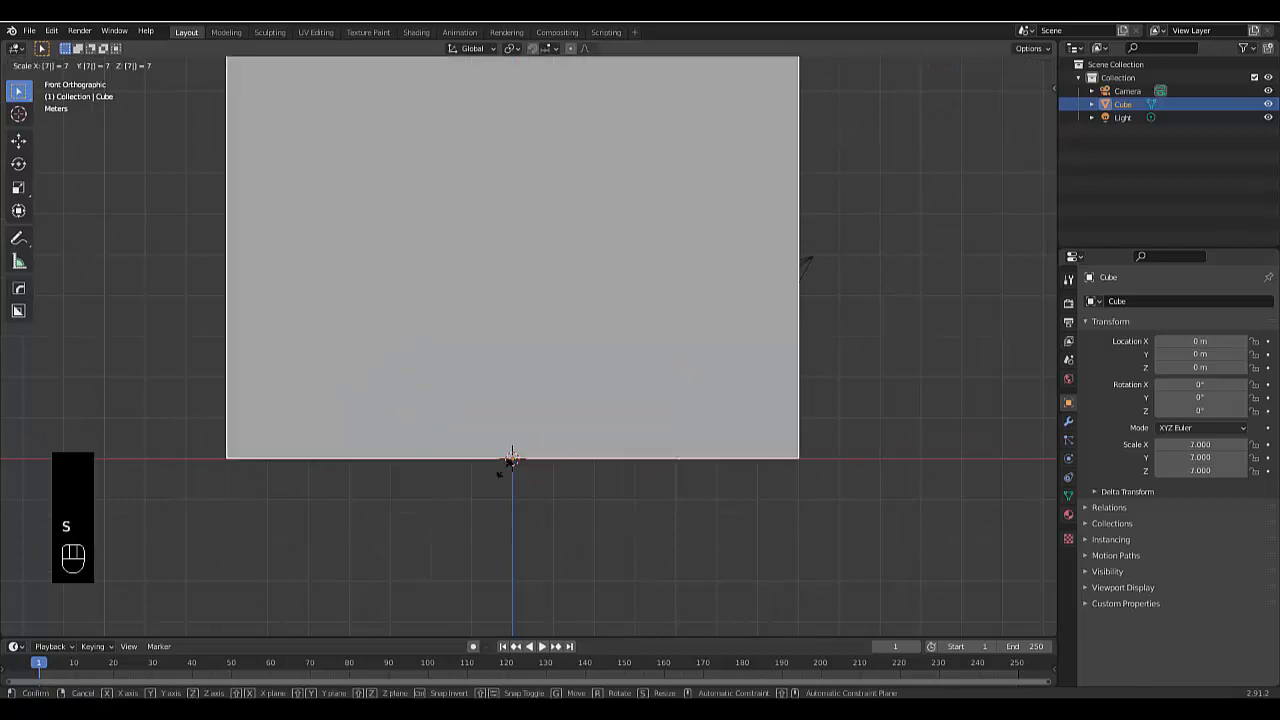
key(Return)
scroll(507, 465, down, 4)
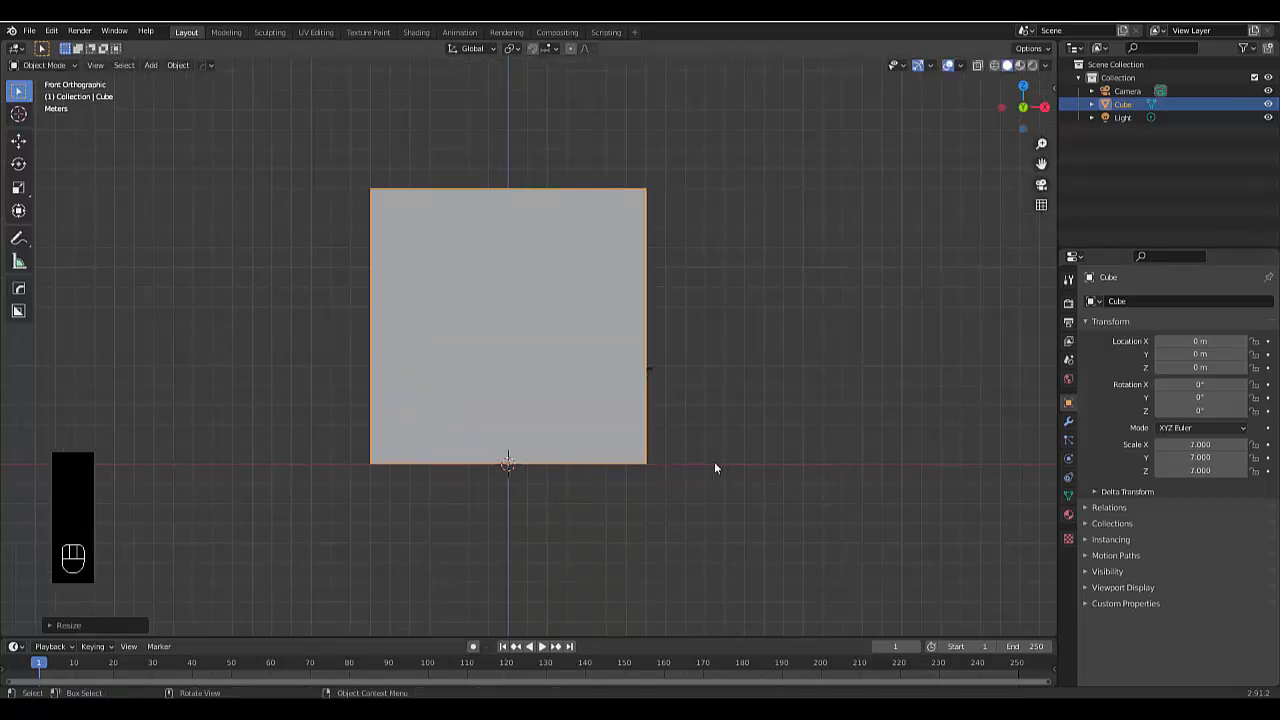
scroll(490, 475, down, 2)
scroll(528, 370, up, 3)
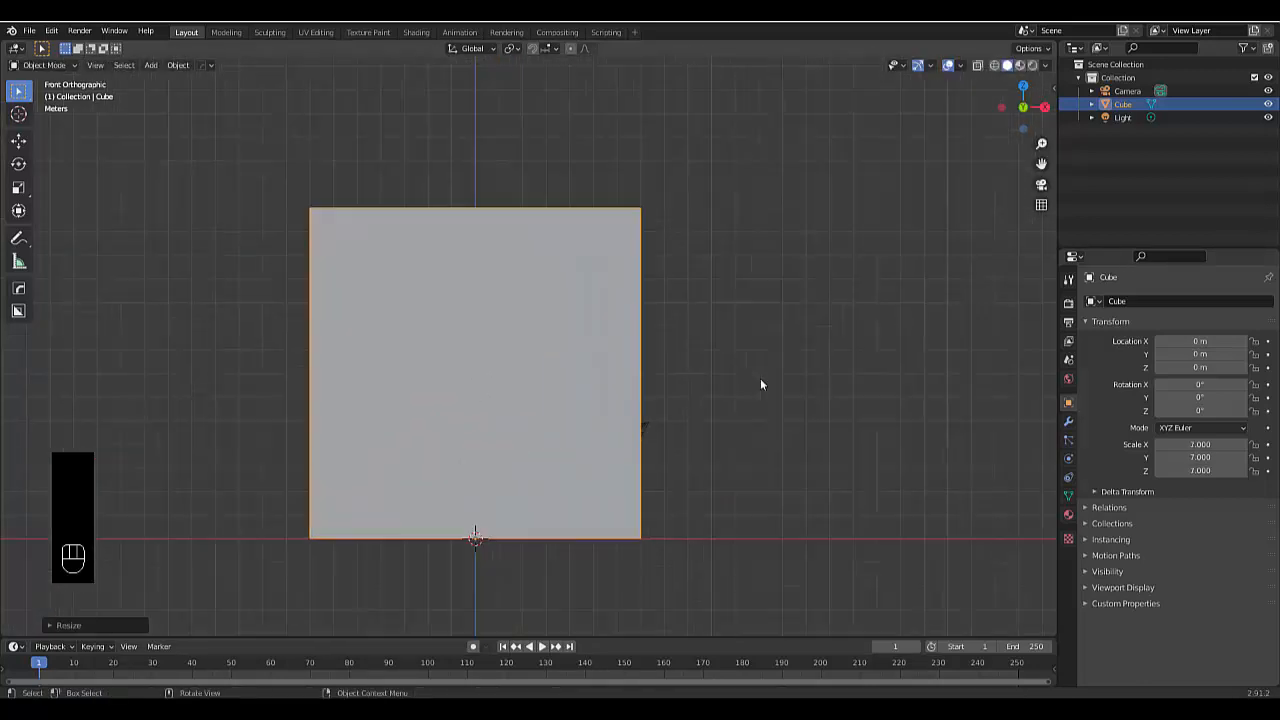
- Display the viewport in wireframe shading and rename the cube as domain
click(993, 65)
scroll(600, 415, down, 2)
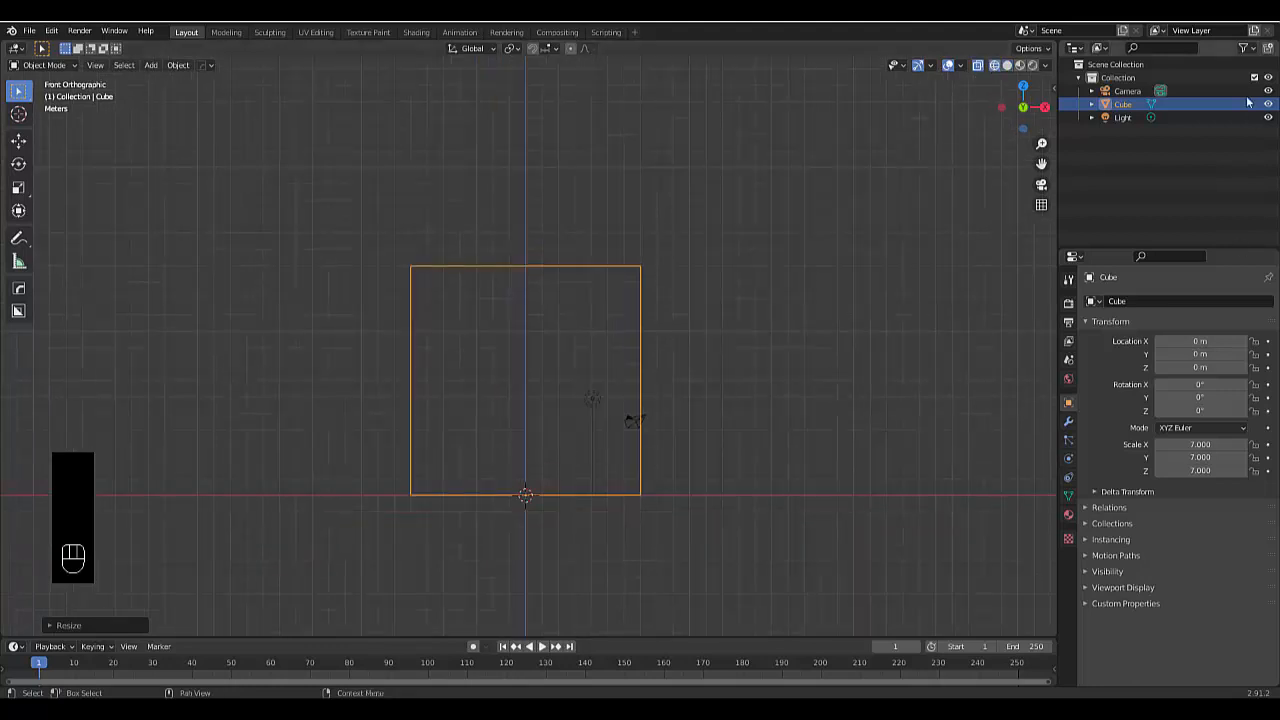
double_click(1125, 102)
text(d)
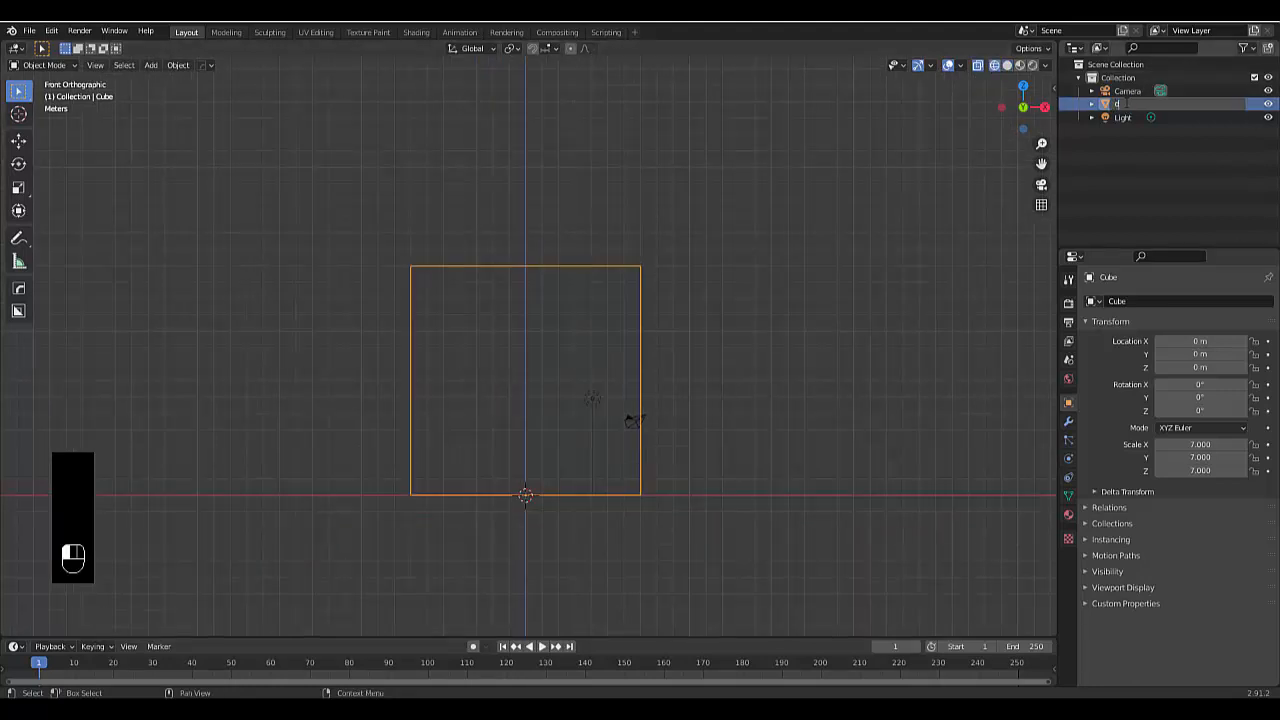
text(omain)
key(Return)
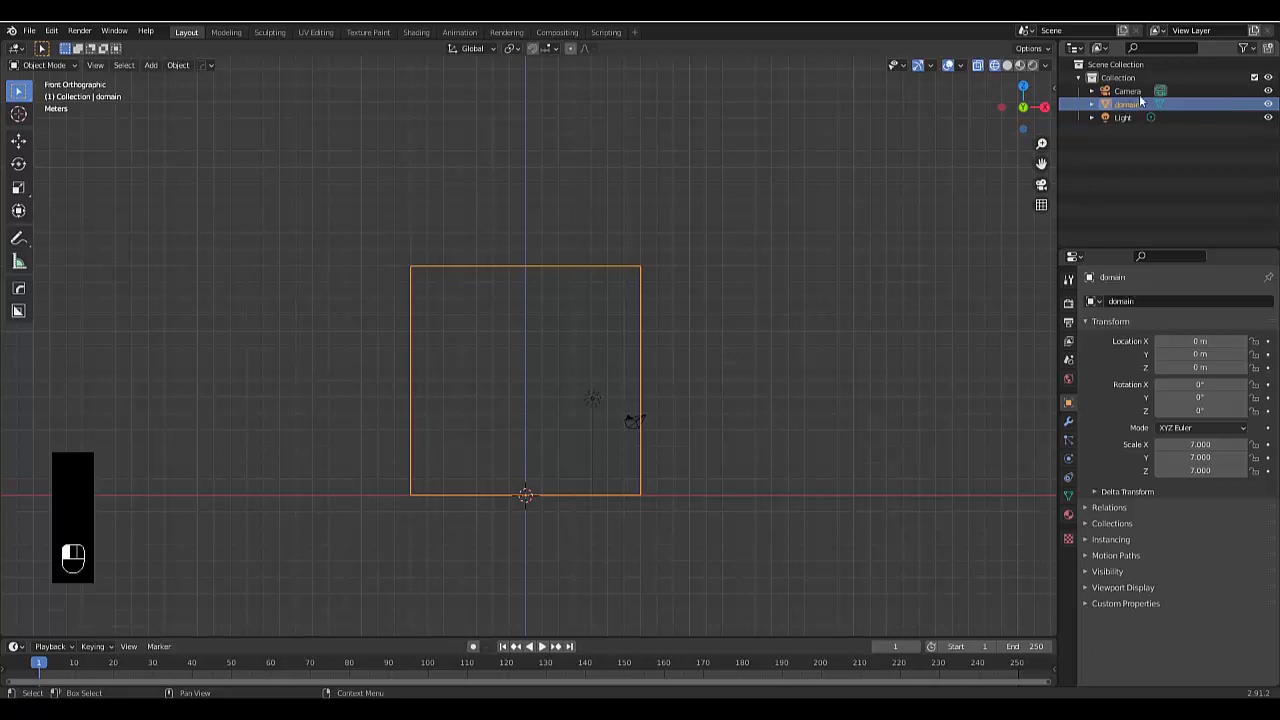
- Create a new collection named domain and move the domain cube into it
right_click(1159, 146)
click(1159, 146)
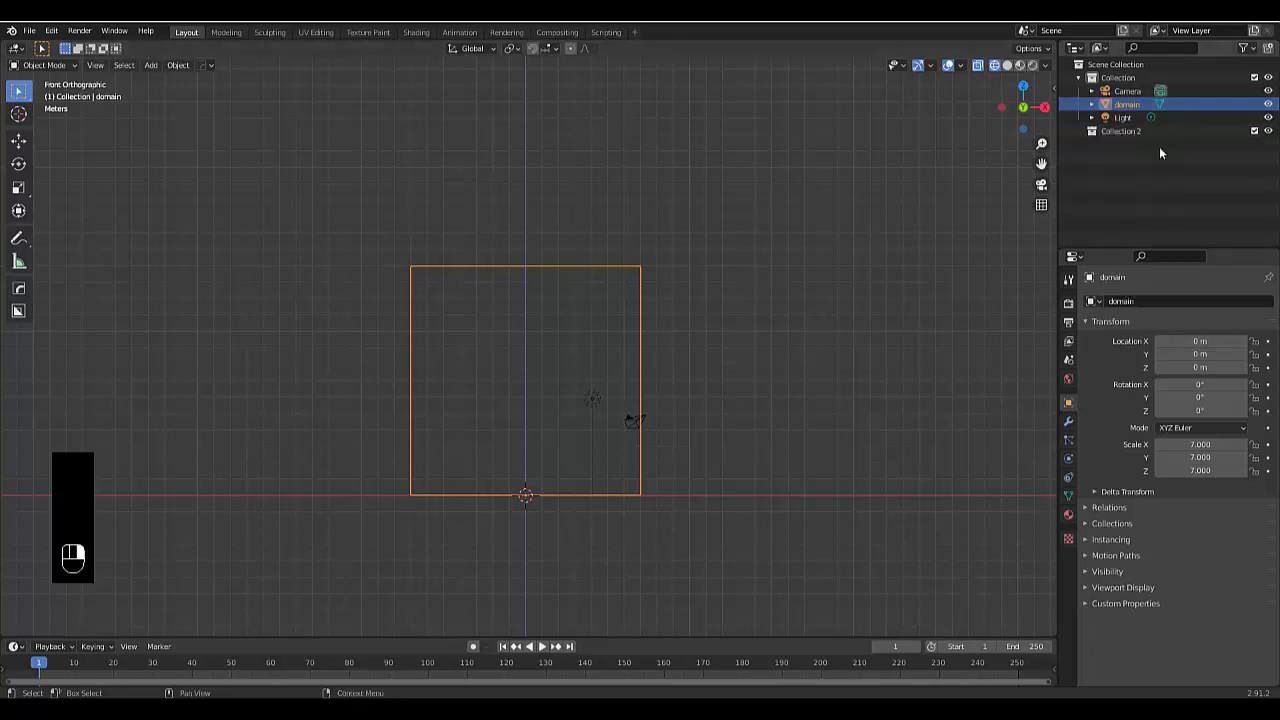
click(1124, 133)
double_click(1124, 133)
text(domain)
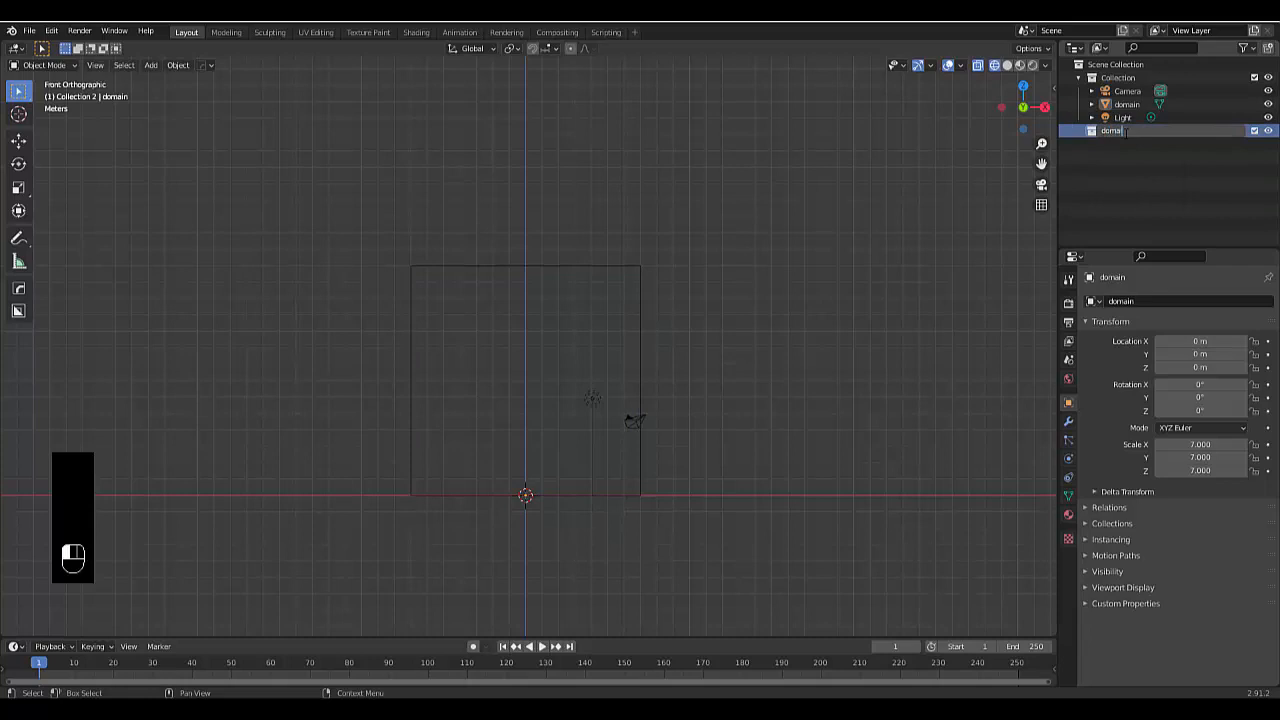
key(Return)
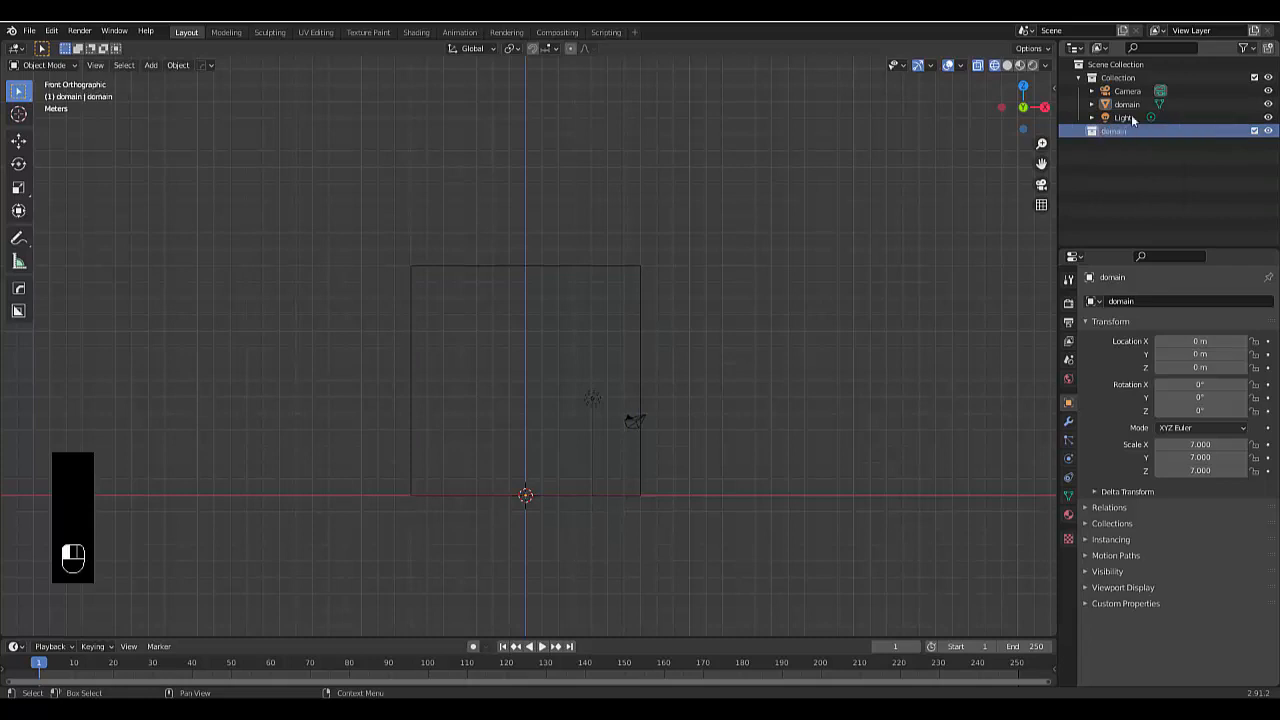
drag(1136, 105, 1118, 133)
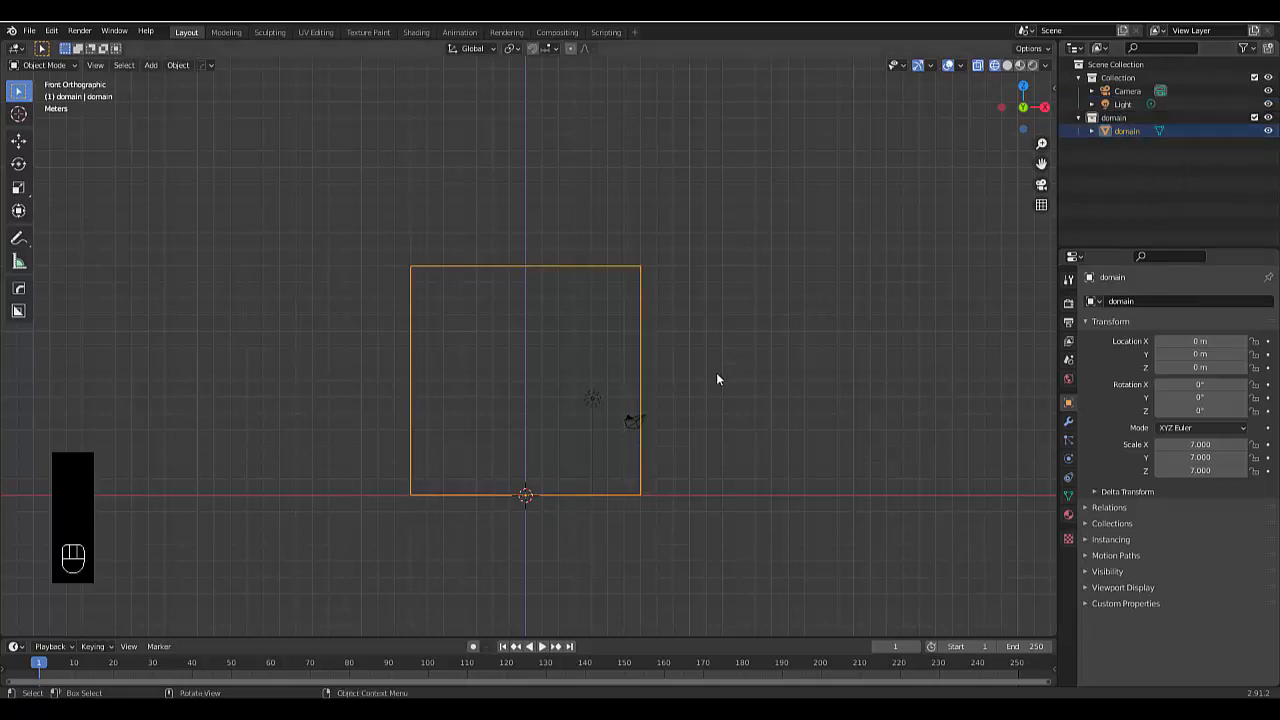
- Duplicate the domain cube in place and scale the copy along Z by about 0.54
scroll(441, 517, up, 1)
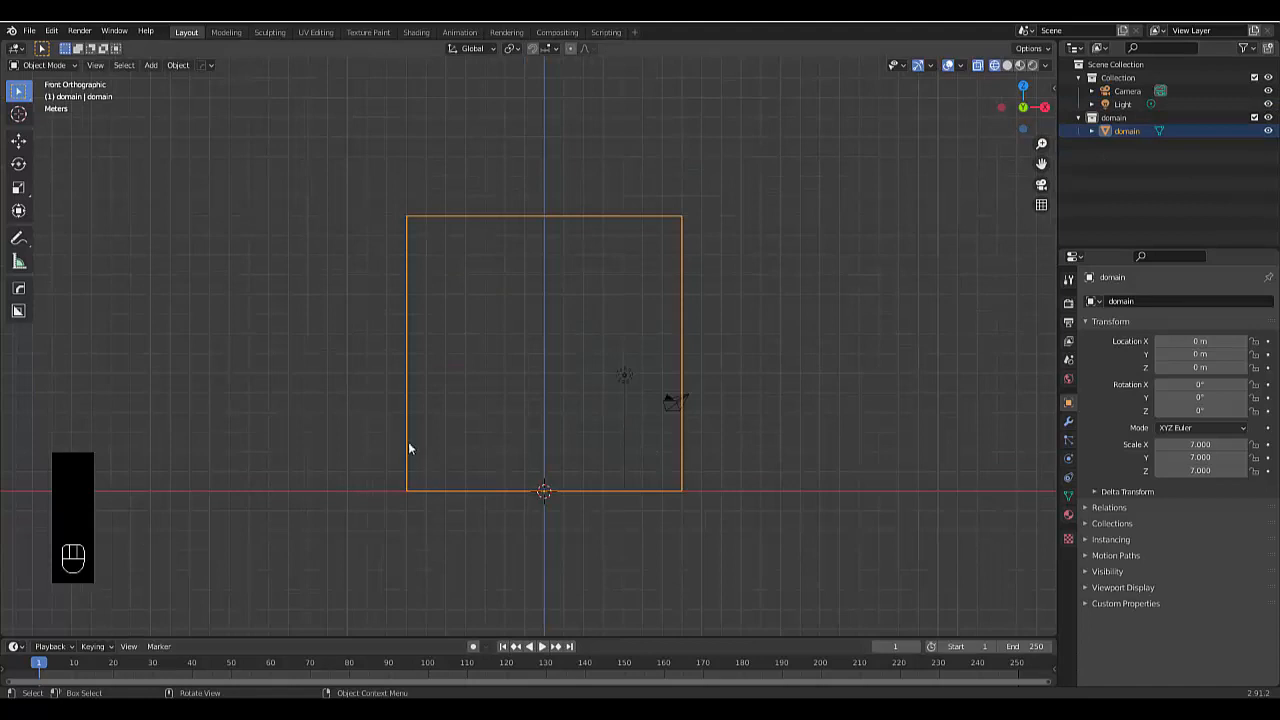
key(shift+d)
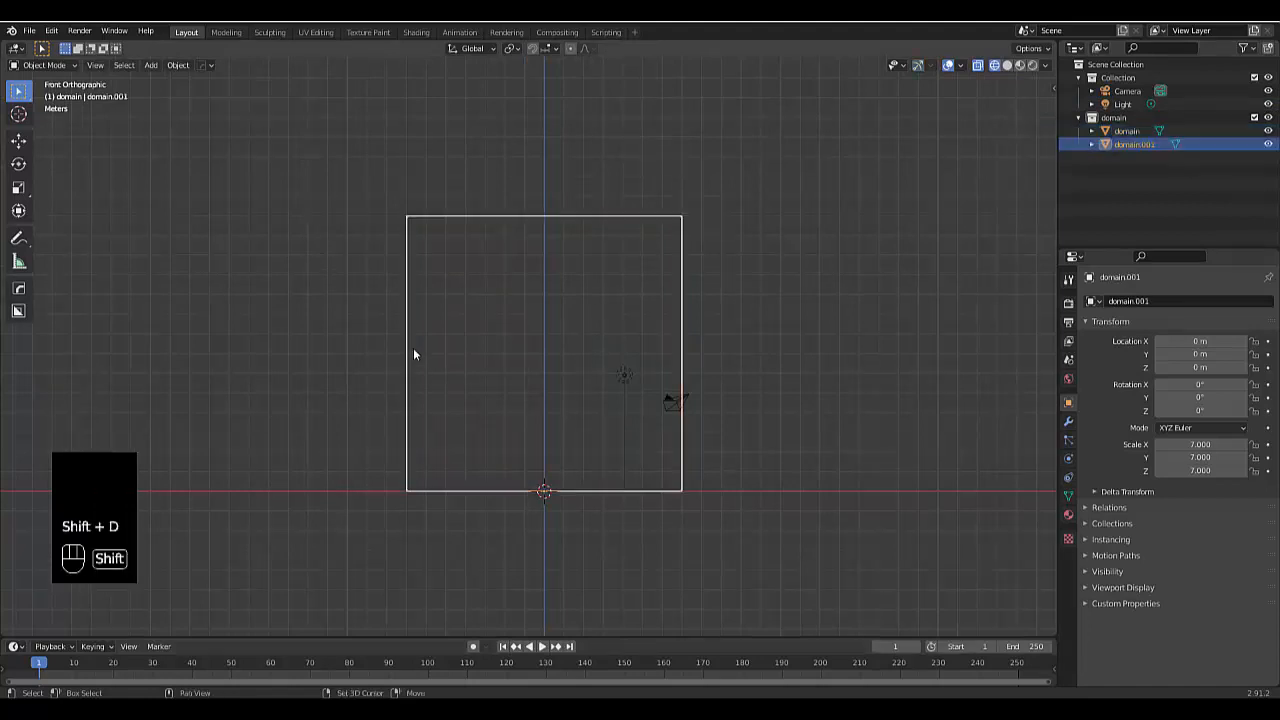
right_click(422, 350)
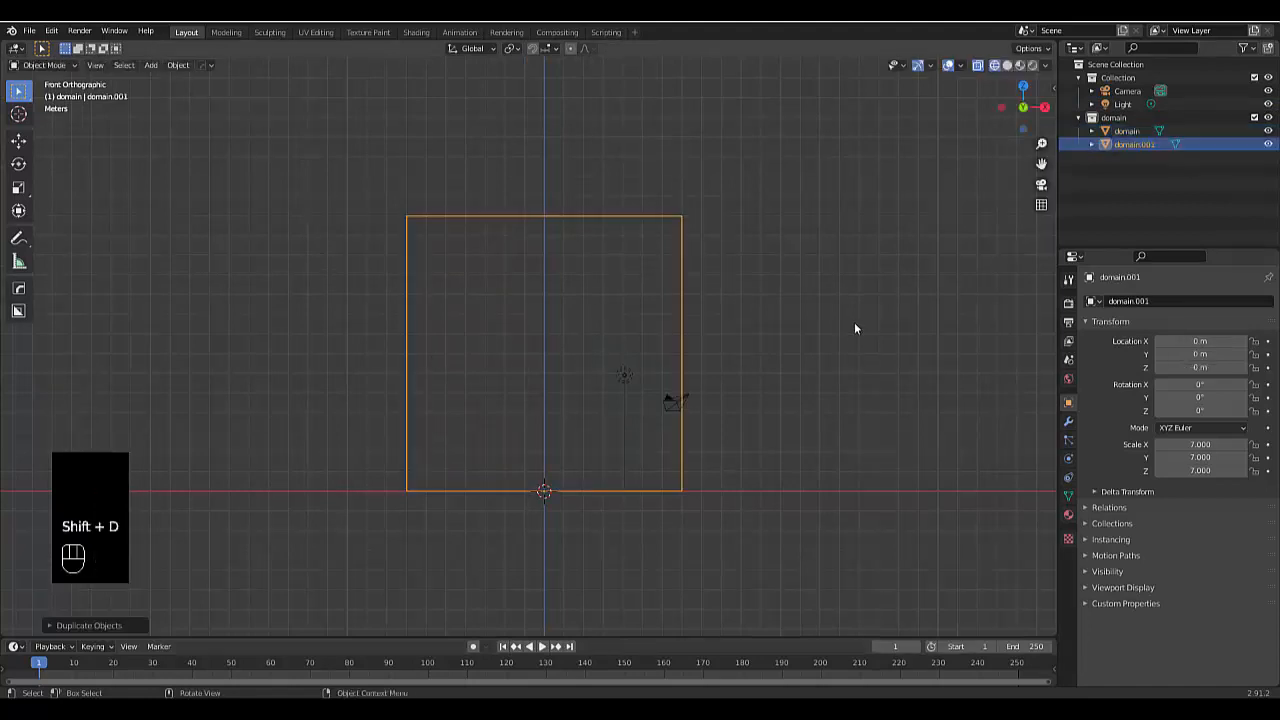
key(s)
key(z)
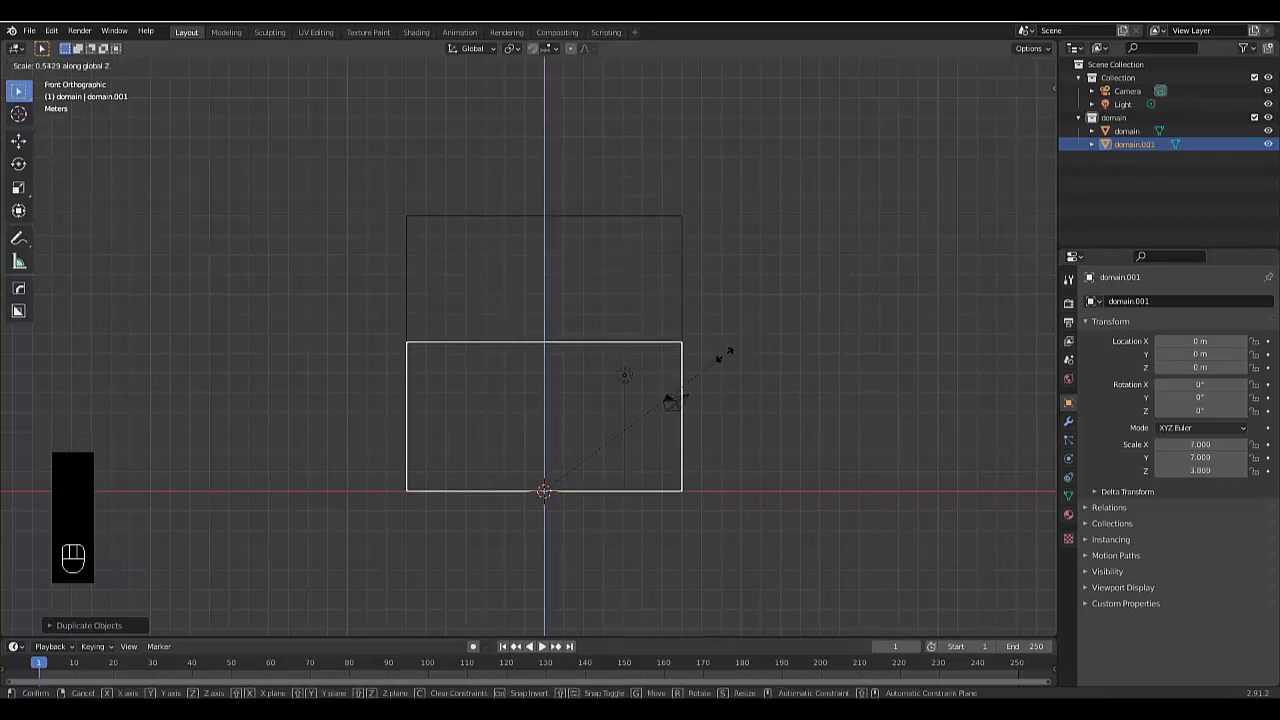
click(724, 353)
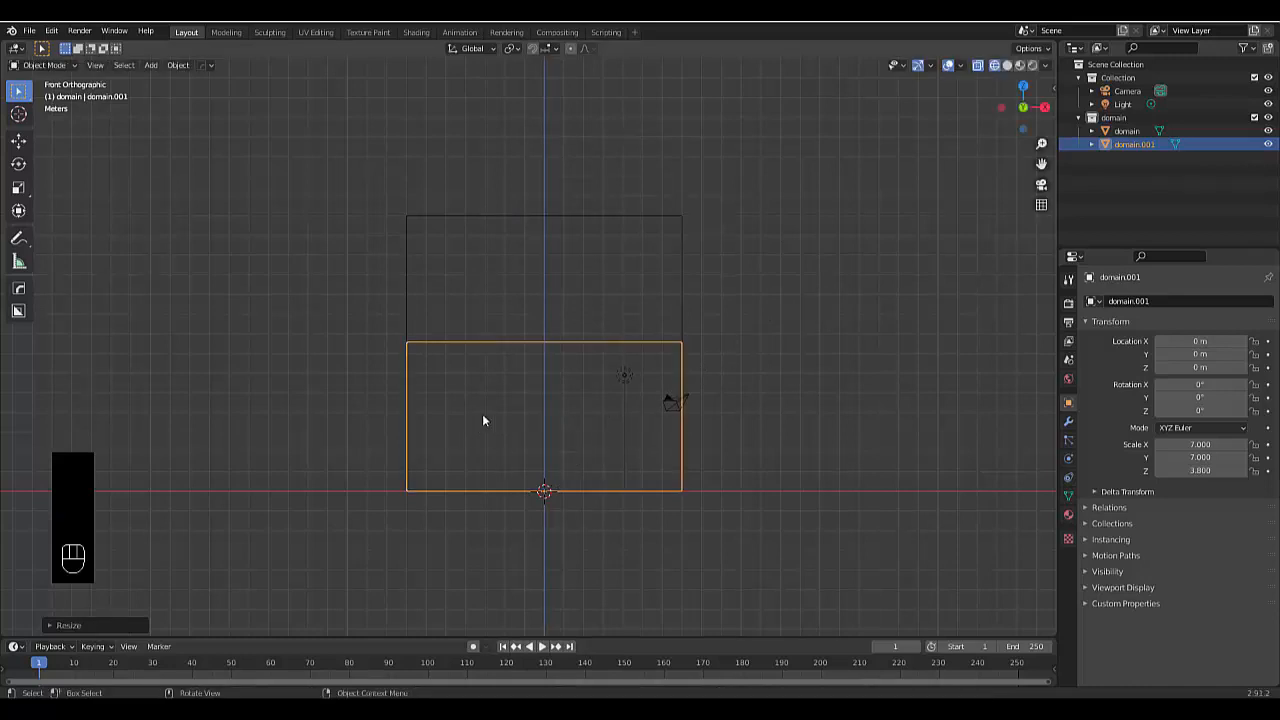
- Scale the duplicate to about 0.978 in X and Y only, so it fits just inside the domain walls
key(s)
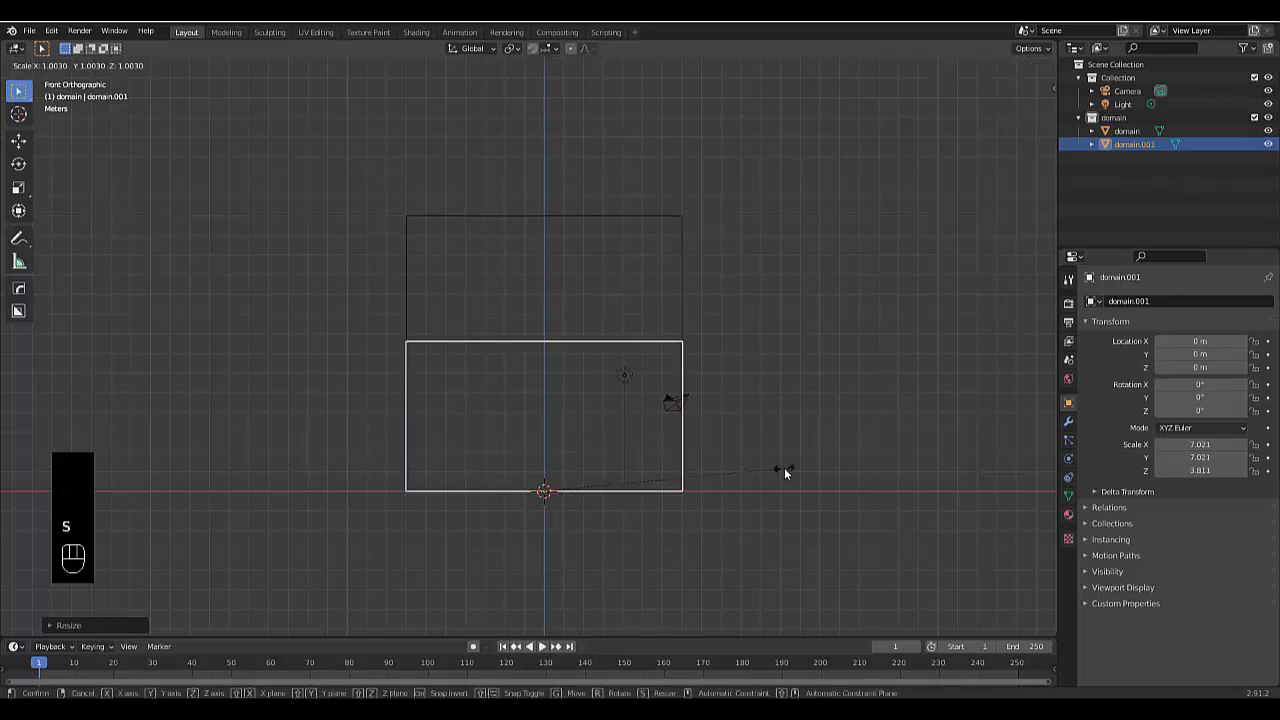
key(shift+z)
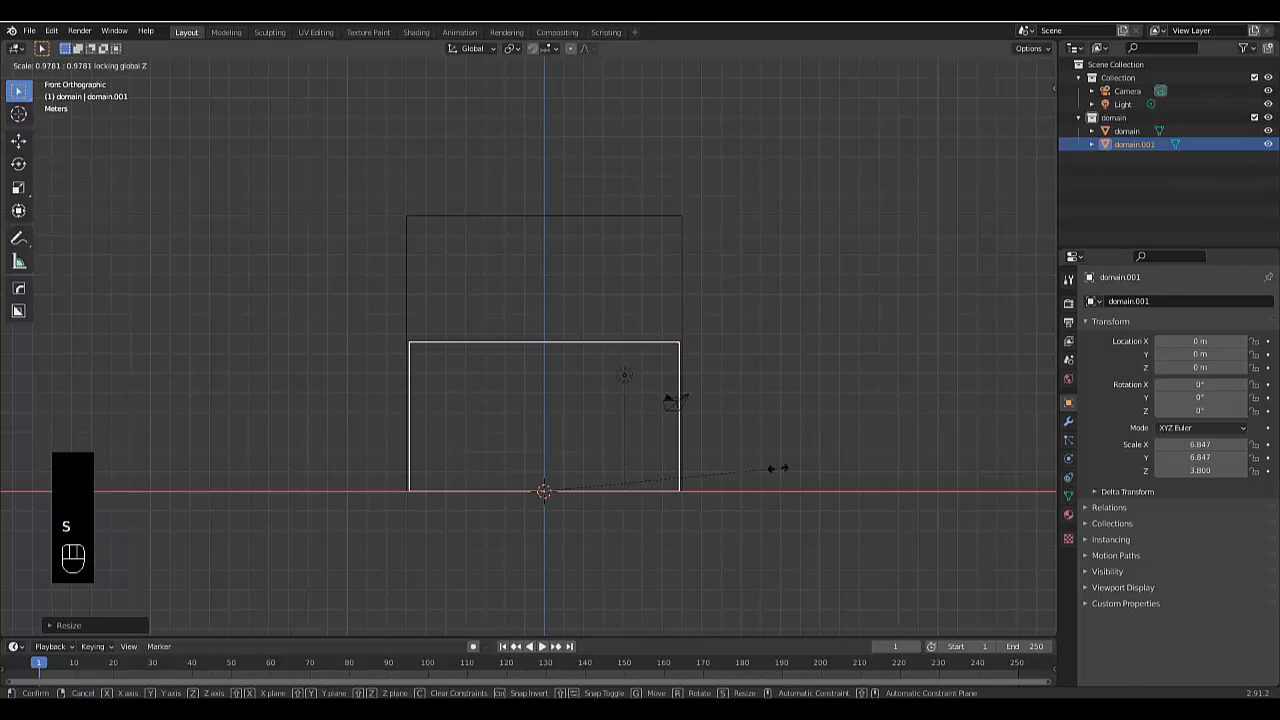
click(777, 468)
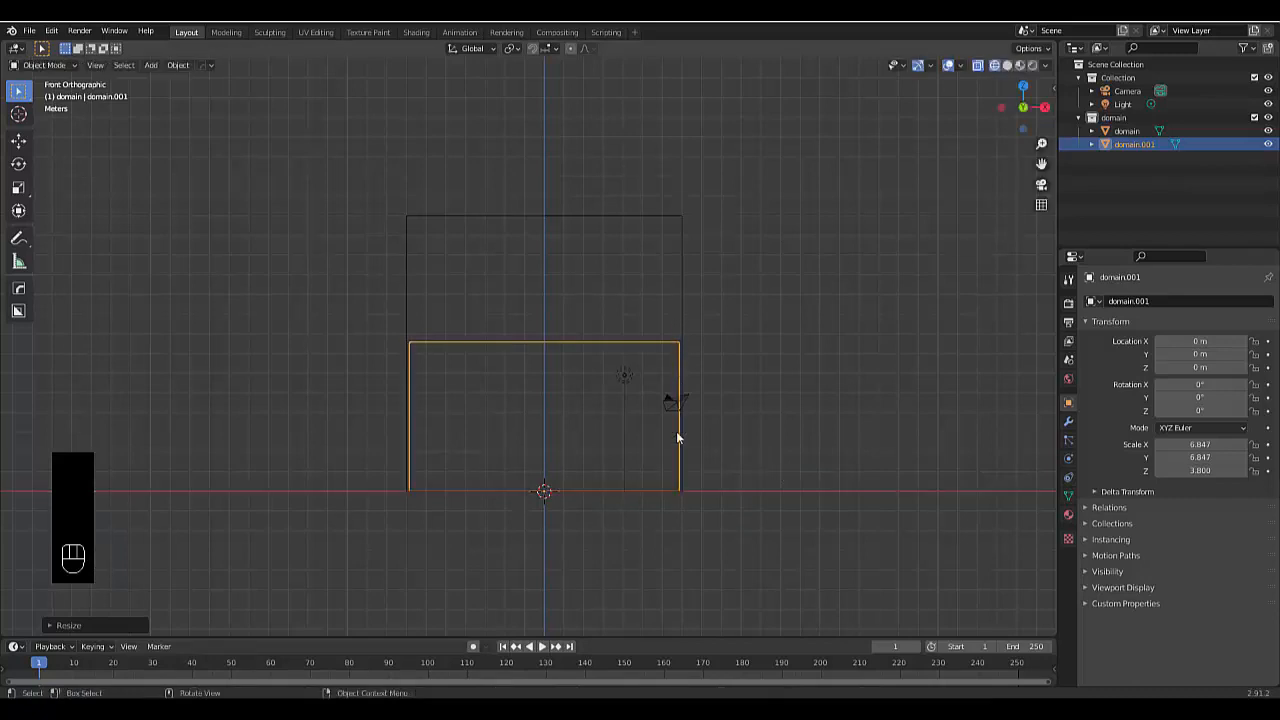
- Move the duplicate up along Z by about 0.082 m, clear of the domain's floor
scroll(692, 482, up, 8)
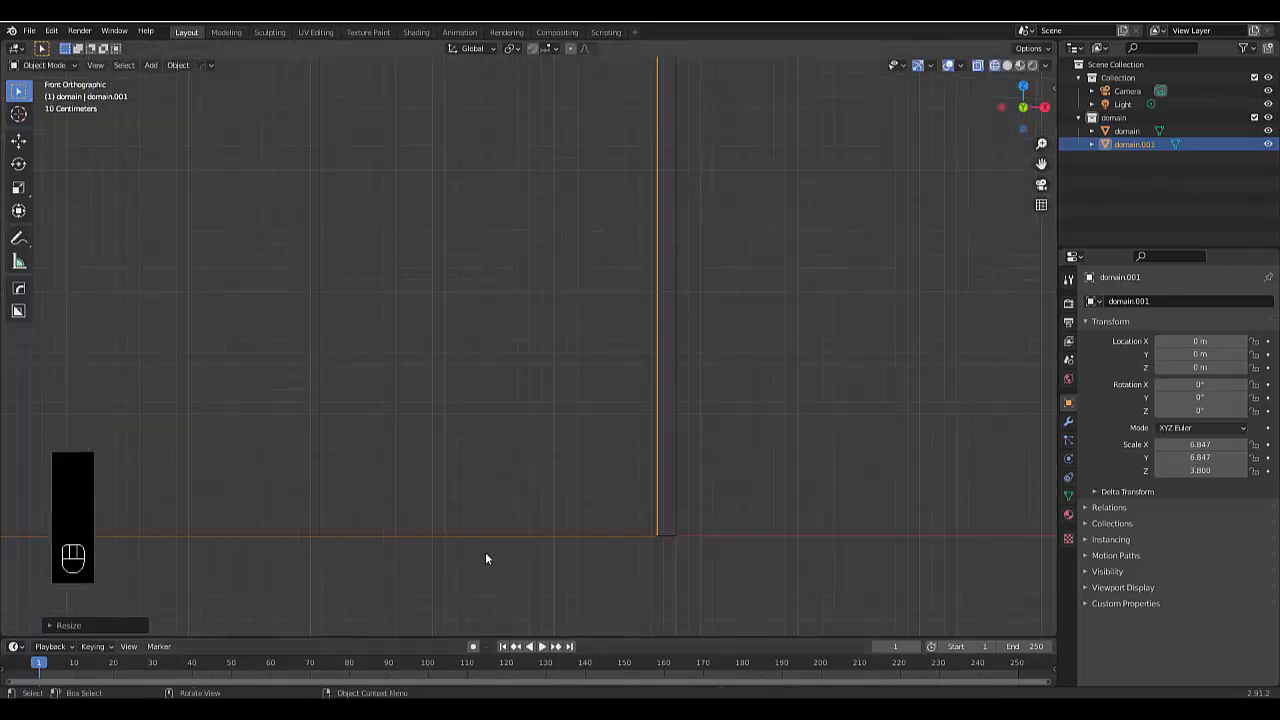
key(g)
key(z)
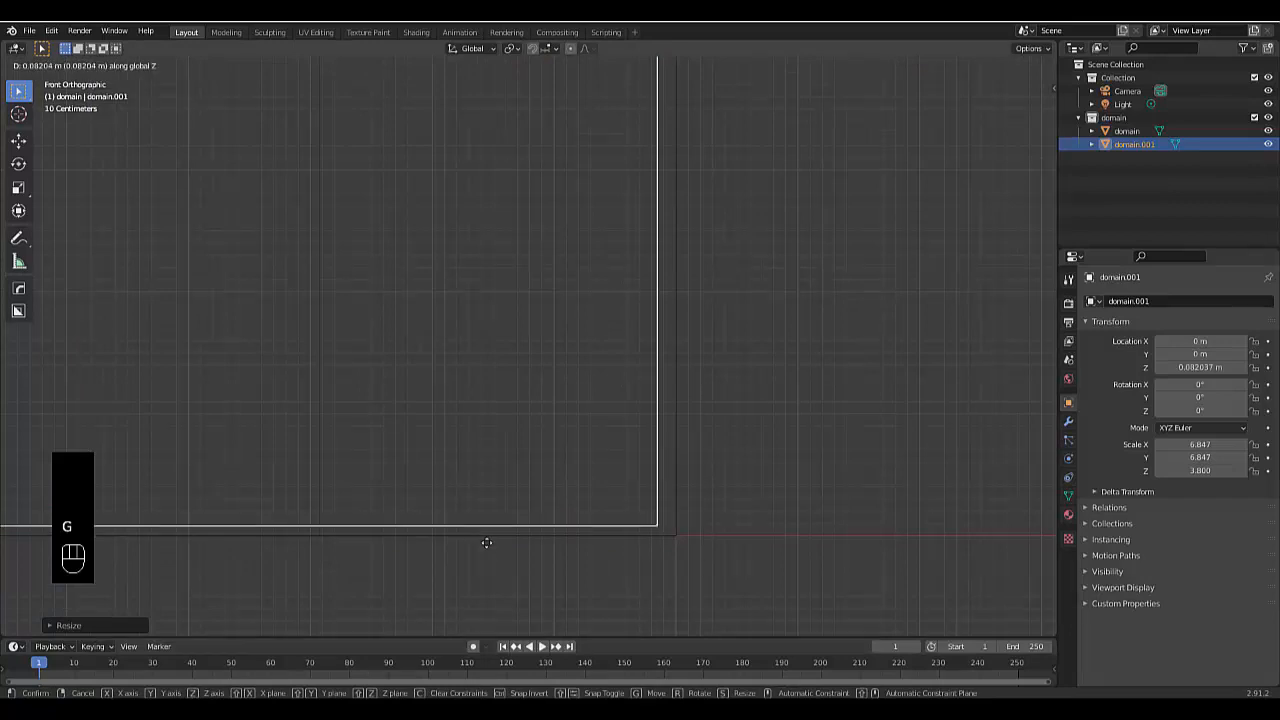
click(486, 542)
scroll(486, 542, down, 8)
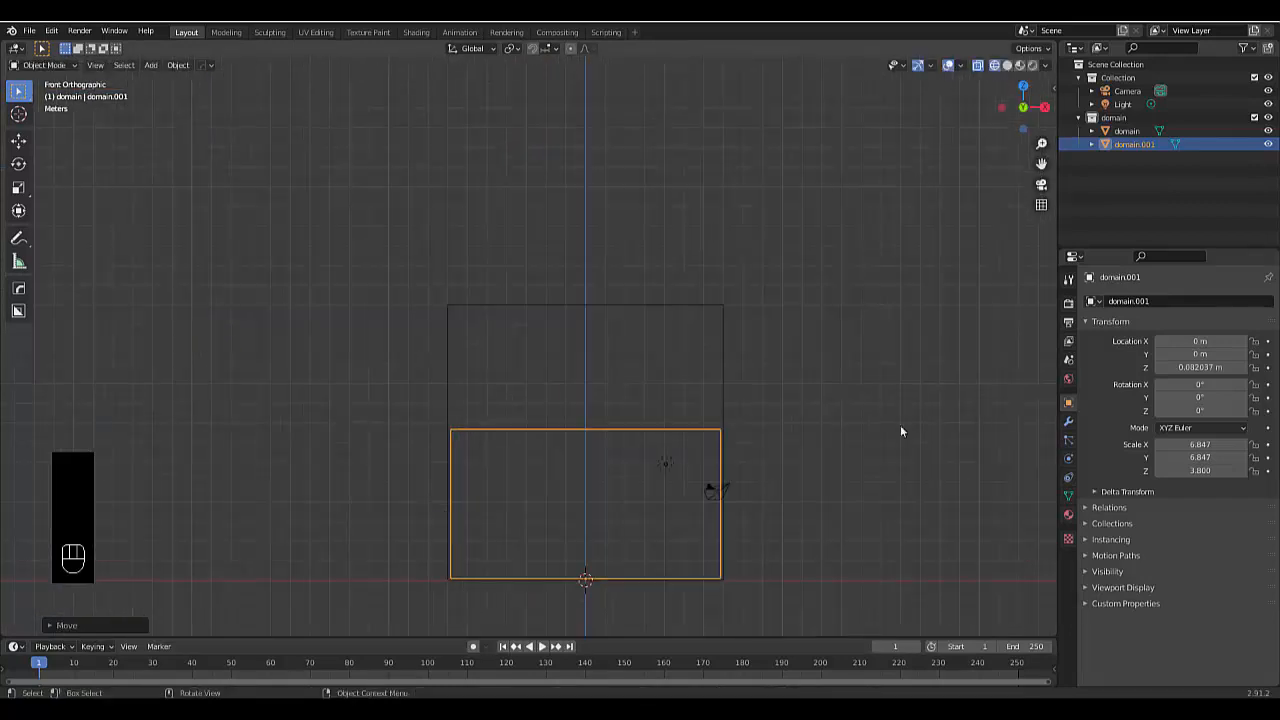
- Create a new collection named flow and move the duplicated cube into it
right_click(1112, 186)
click(1118, 189)
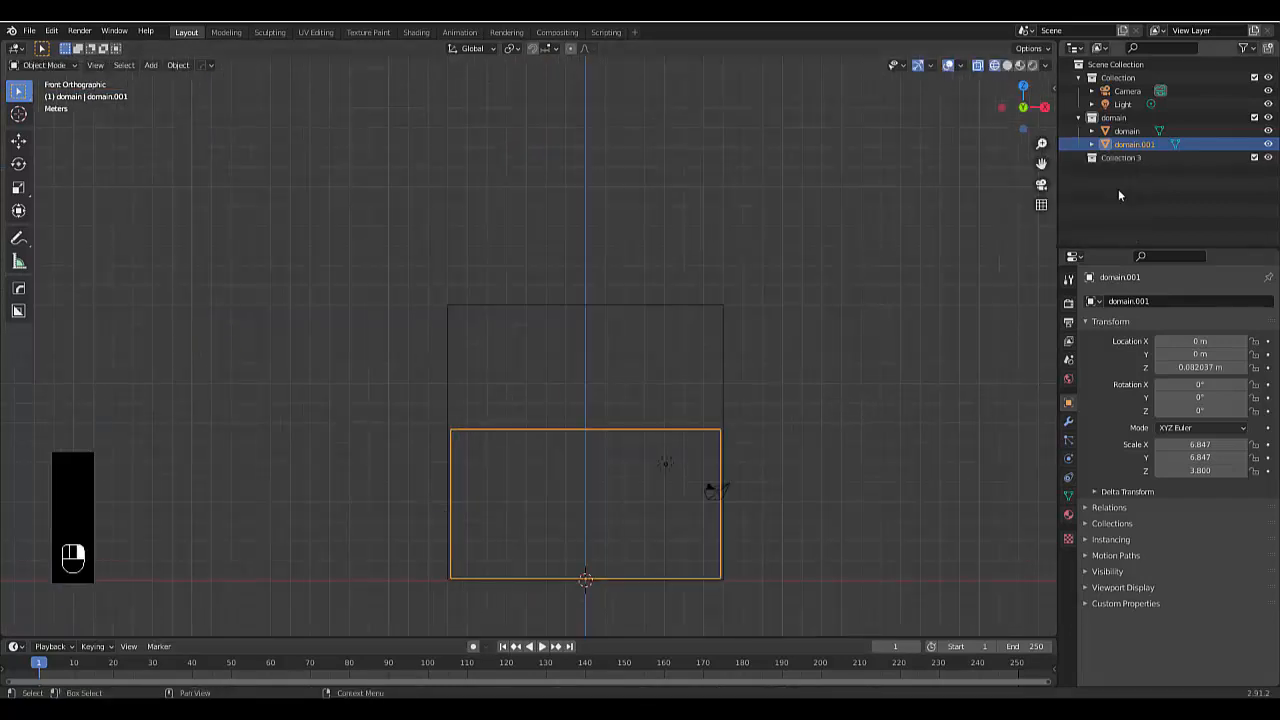
click(1103, 160)
double_click(1103, 159)
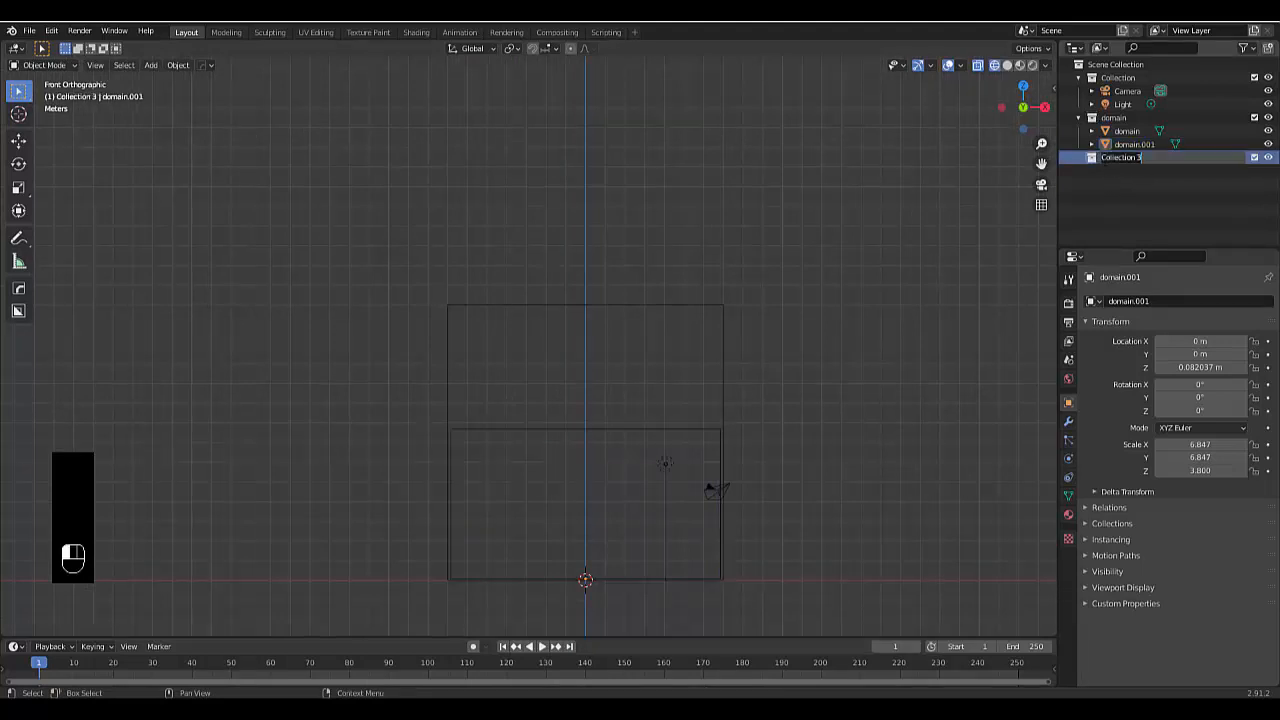
key(Return)
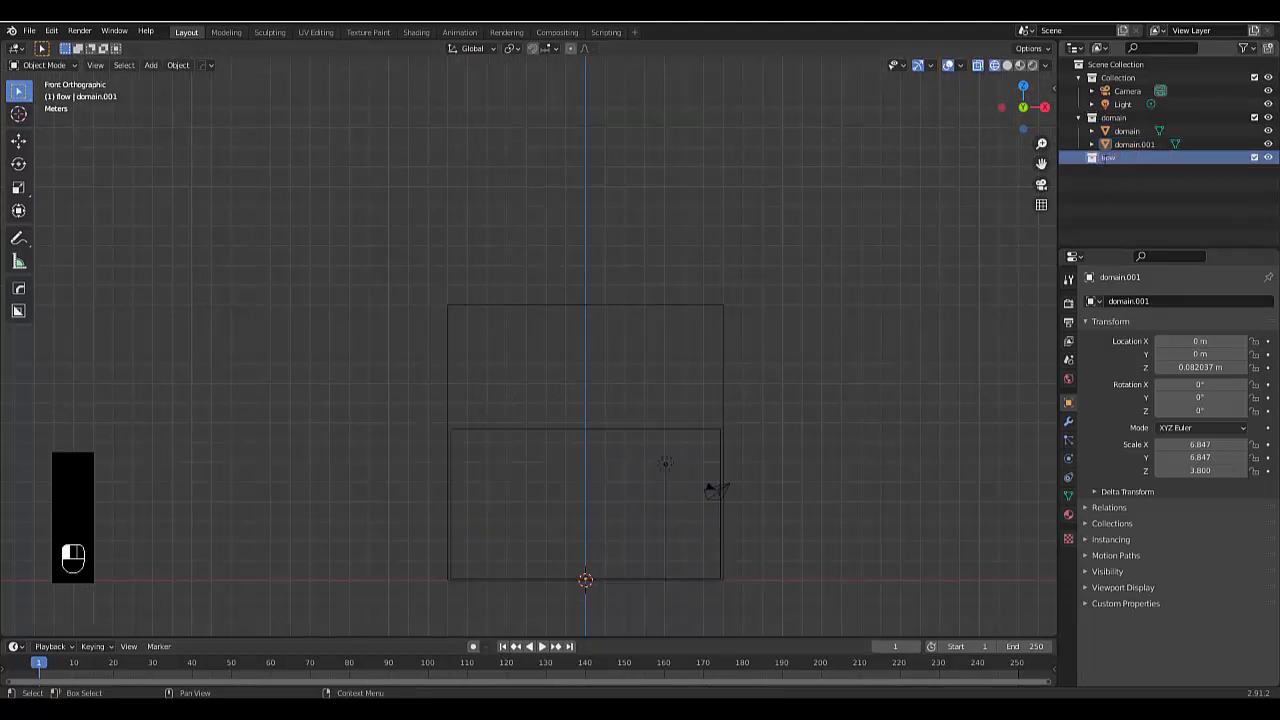
click(1130, 144)
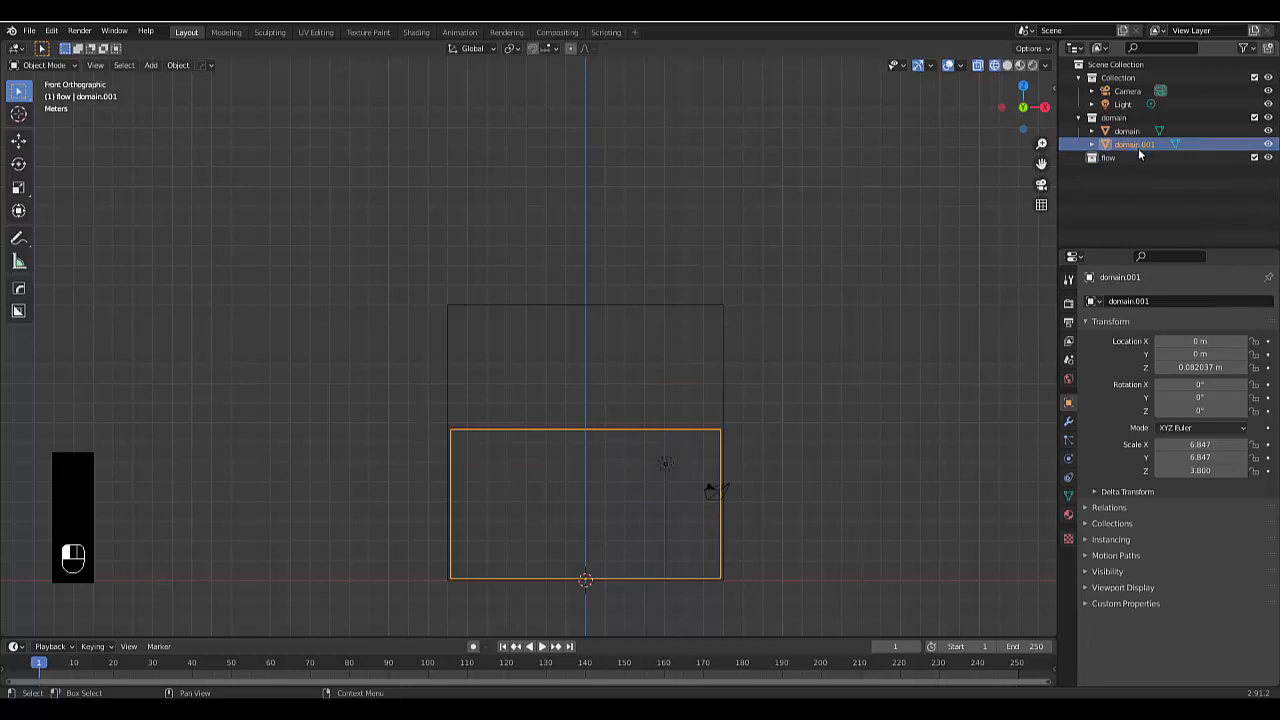
drag(1138, 152, 1110, 157)
- Rename the duplicated cube as flow
double_click(1132, 157)
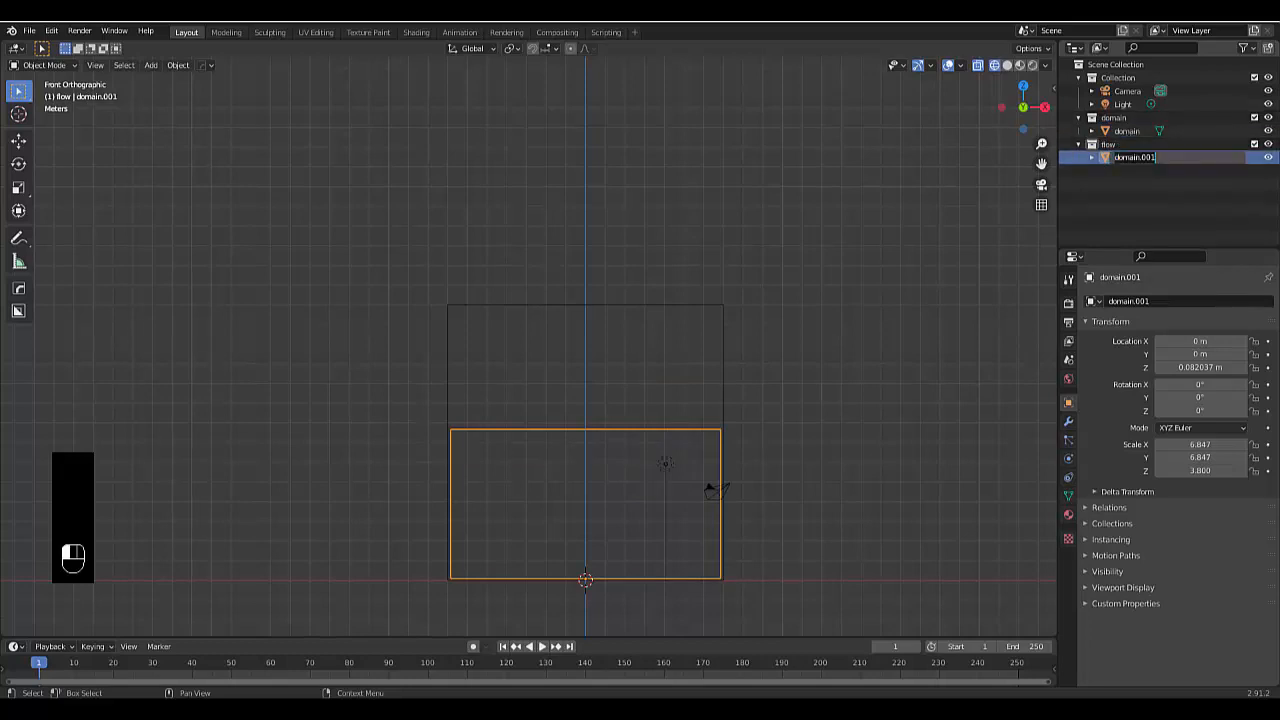
text(flow)
key(Return)
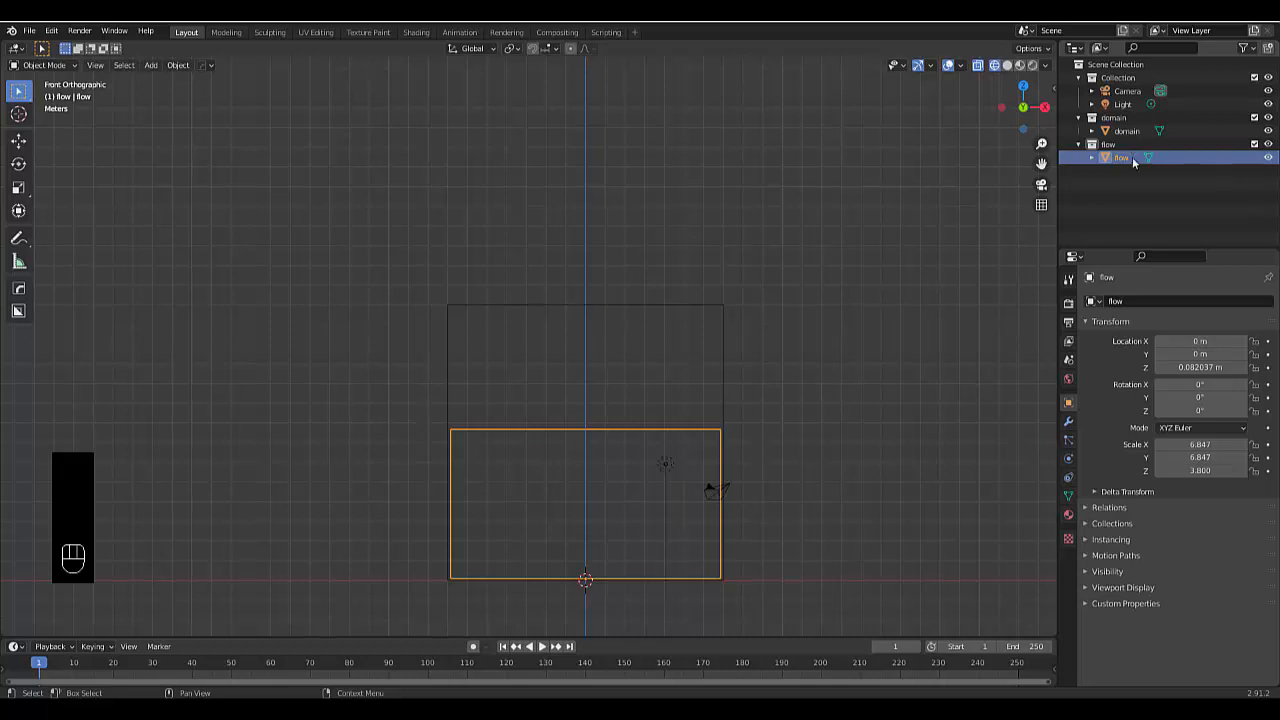
- Rename the inner cube in the flow collection as "baser flow" and deselect it
double_click(1132, 157)
text(base)
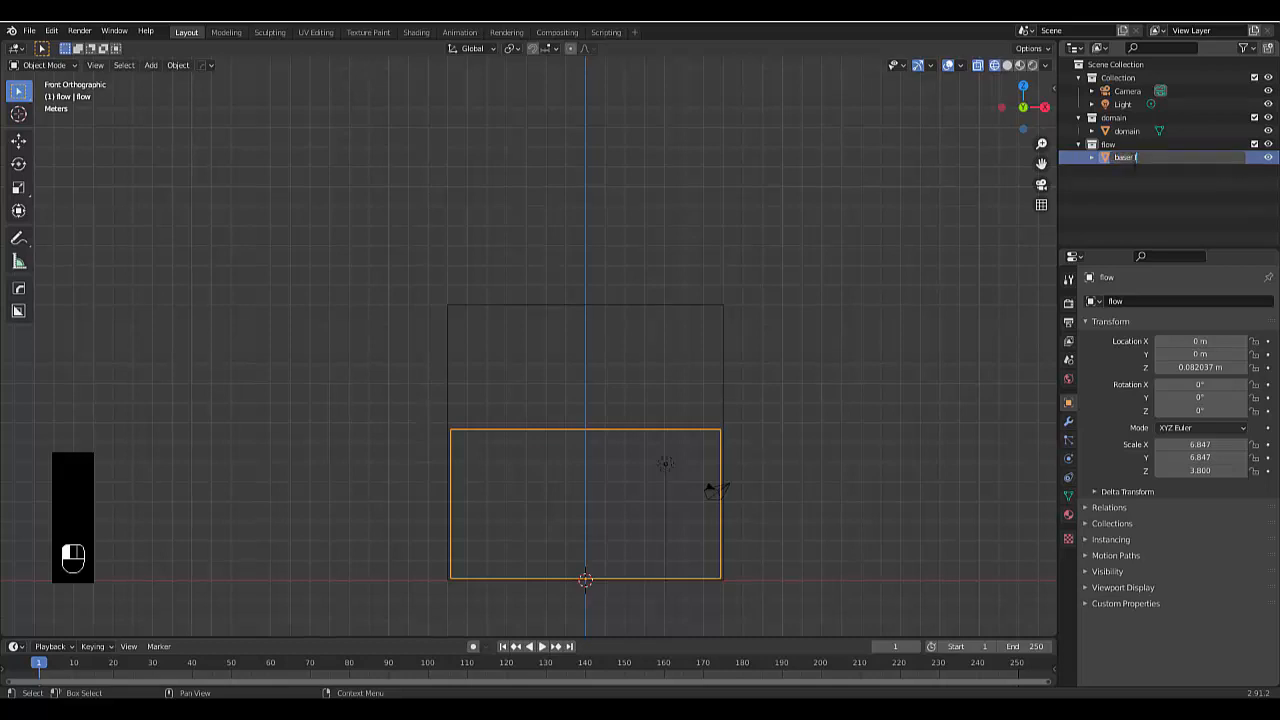
key(Return)
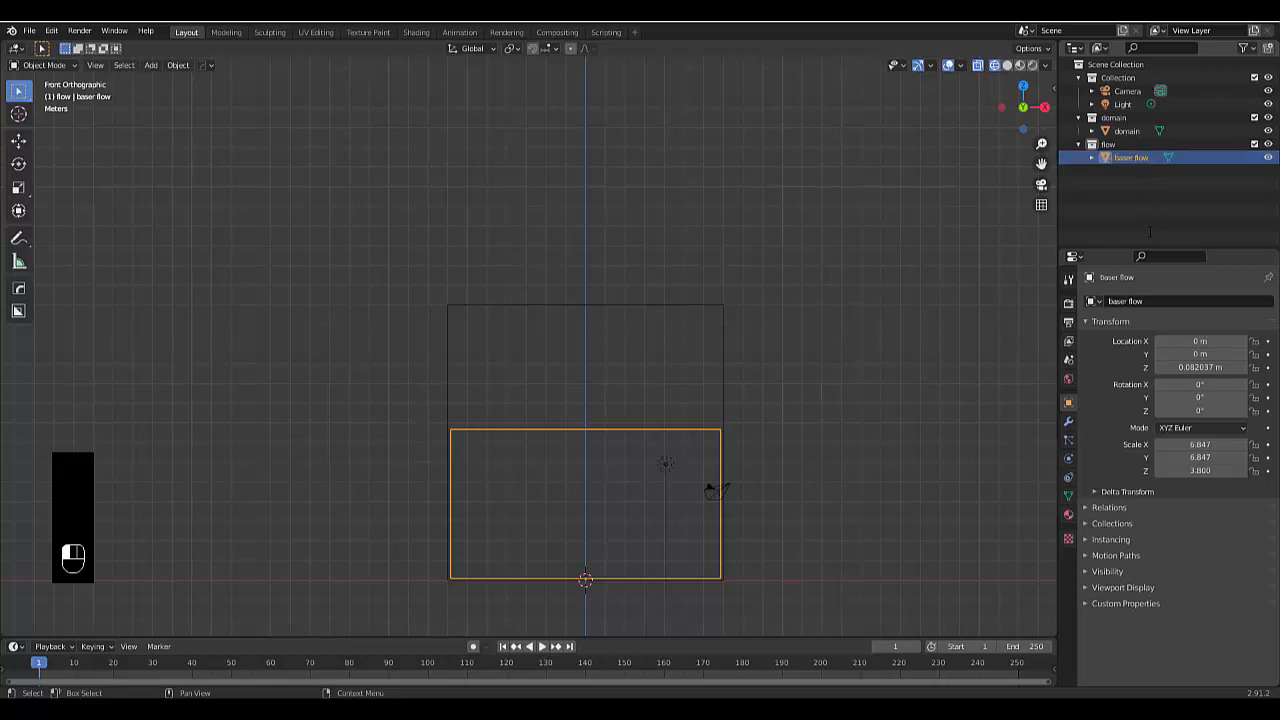
click(850, 456)
scroll(850, 456, down, 2)
scroll(744, 466, up, 3)
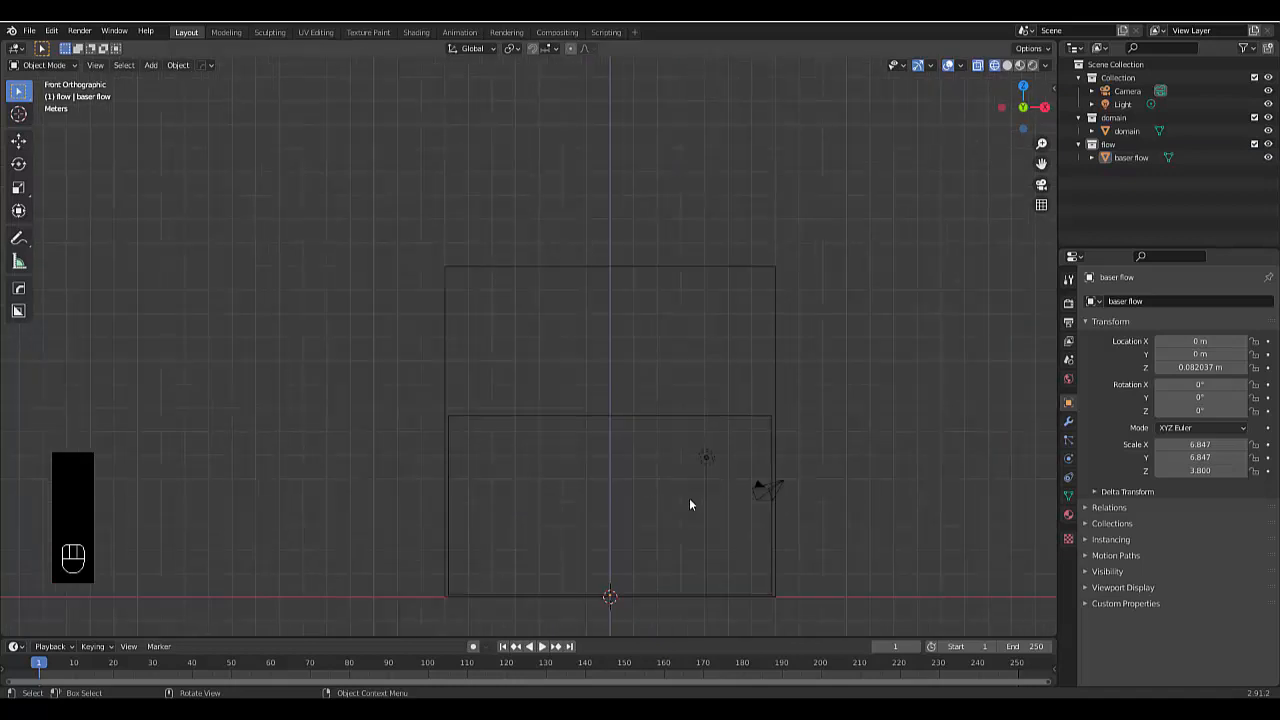
- Add a torus mesh to the flow collection and set its minor radius to 0.5 m
key(shift+a)
mouse_move(663, 427)
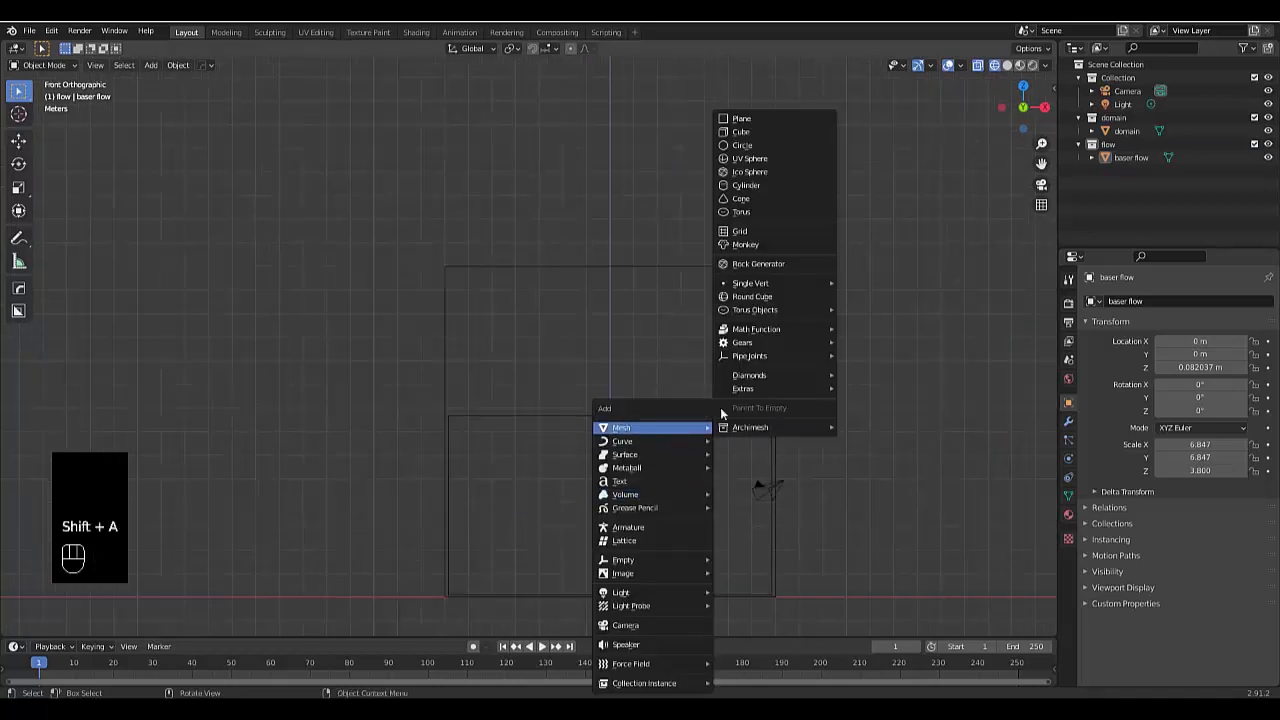
click(750, 211)
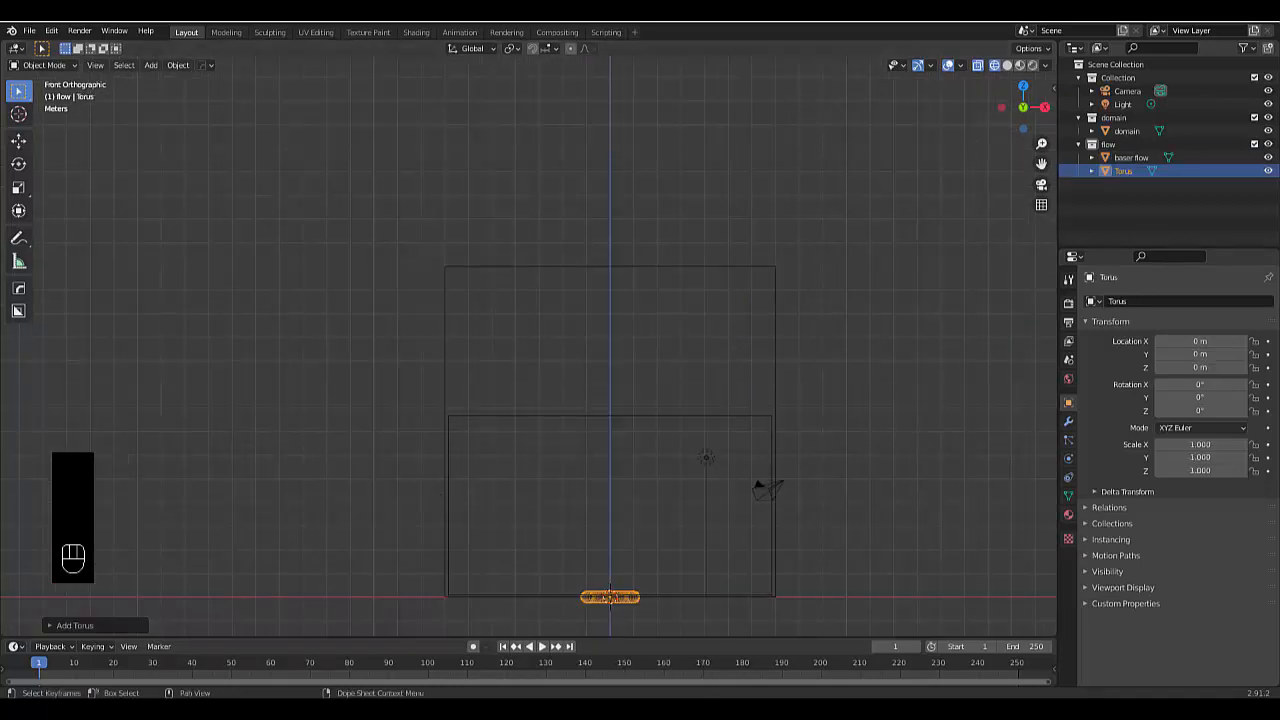
click(62, 626)
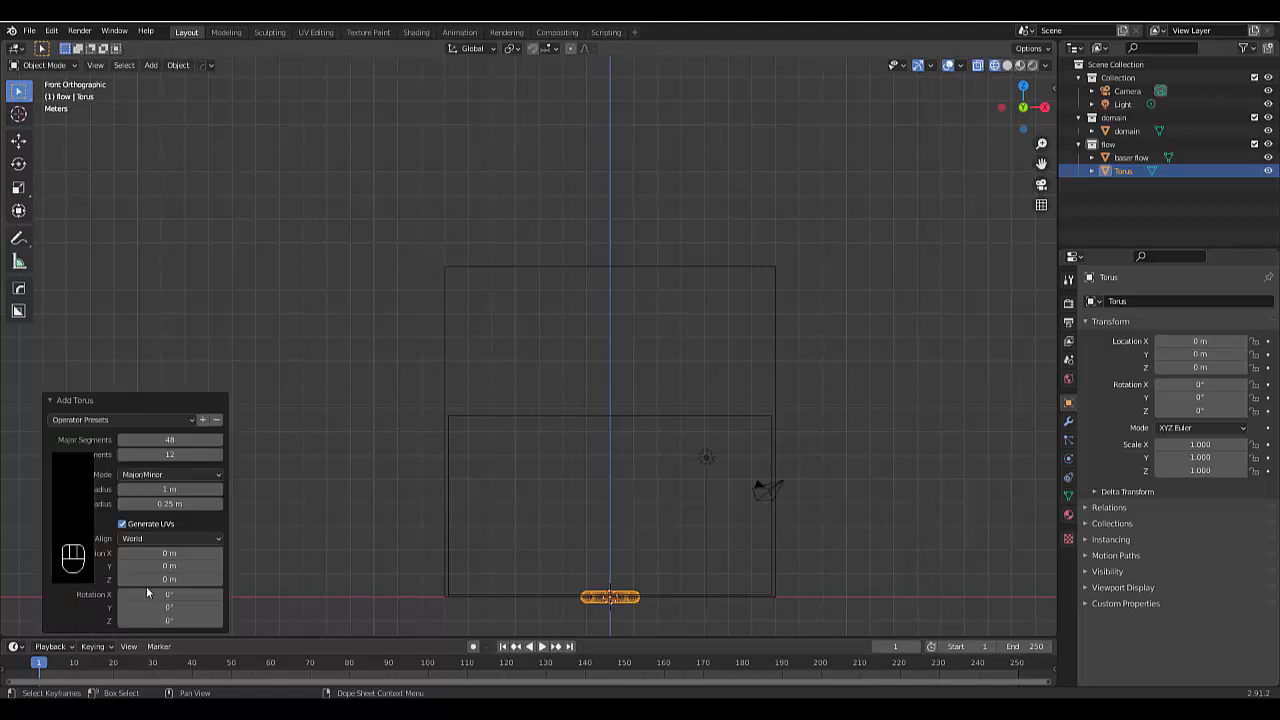
click(170, 504)
key(BackSpace)
text(0)
key(Return)
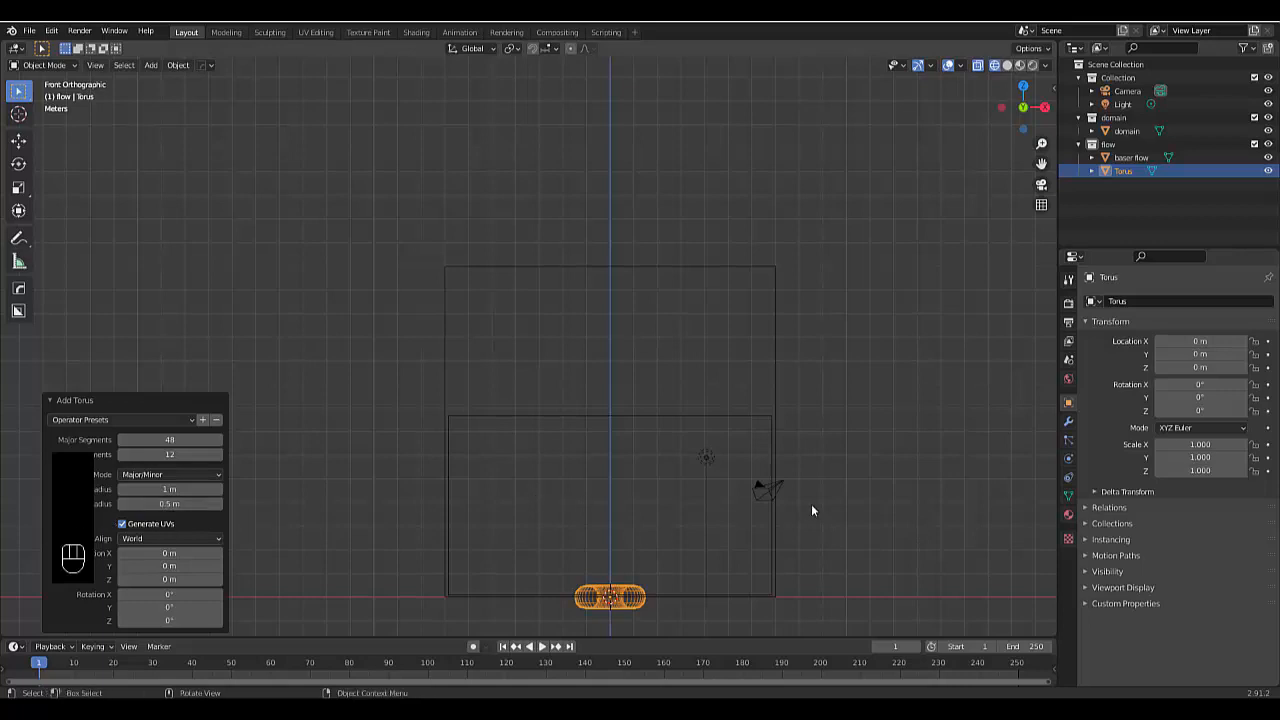
- Rotate the torus 90° about the global X axis so it stands upright
key(r)
text(x)
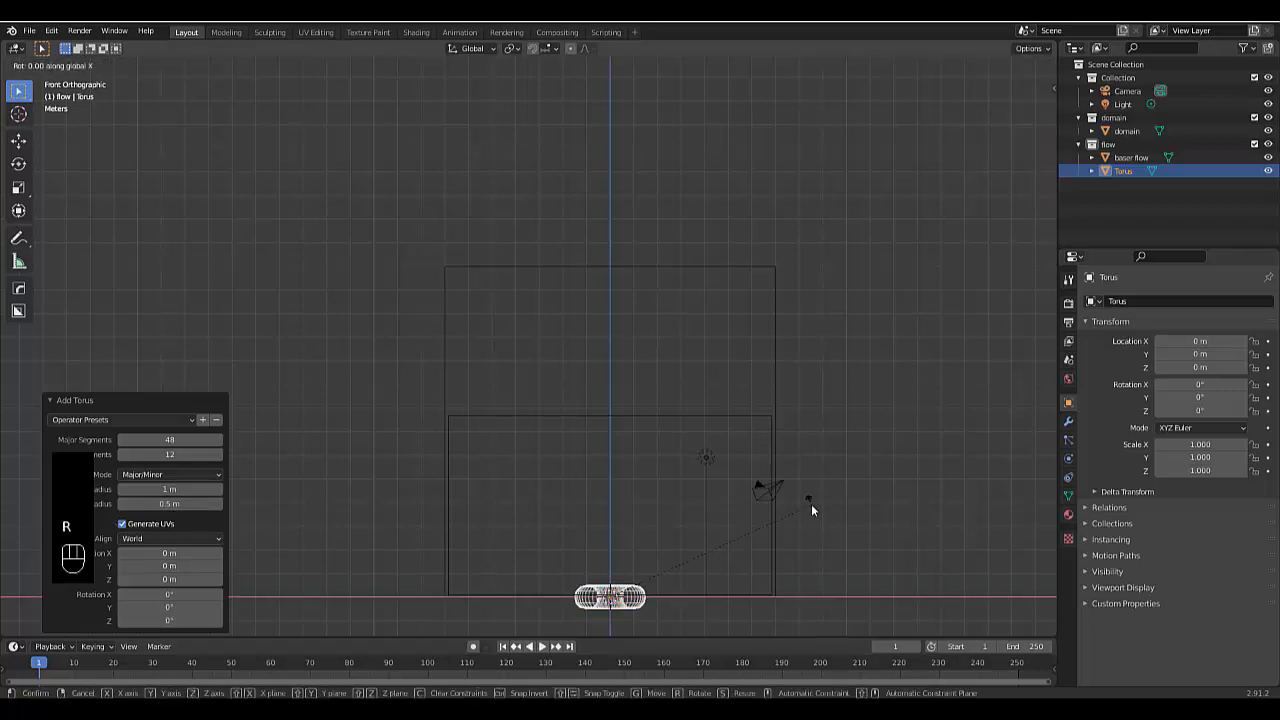
text(90)
key(Return)
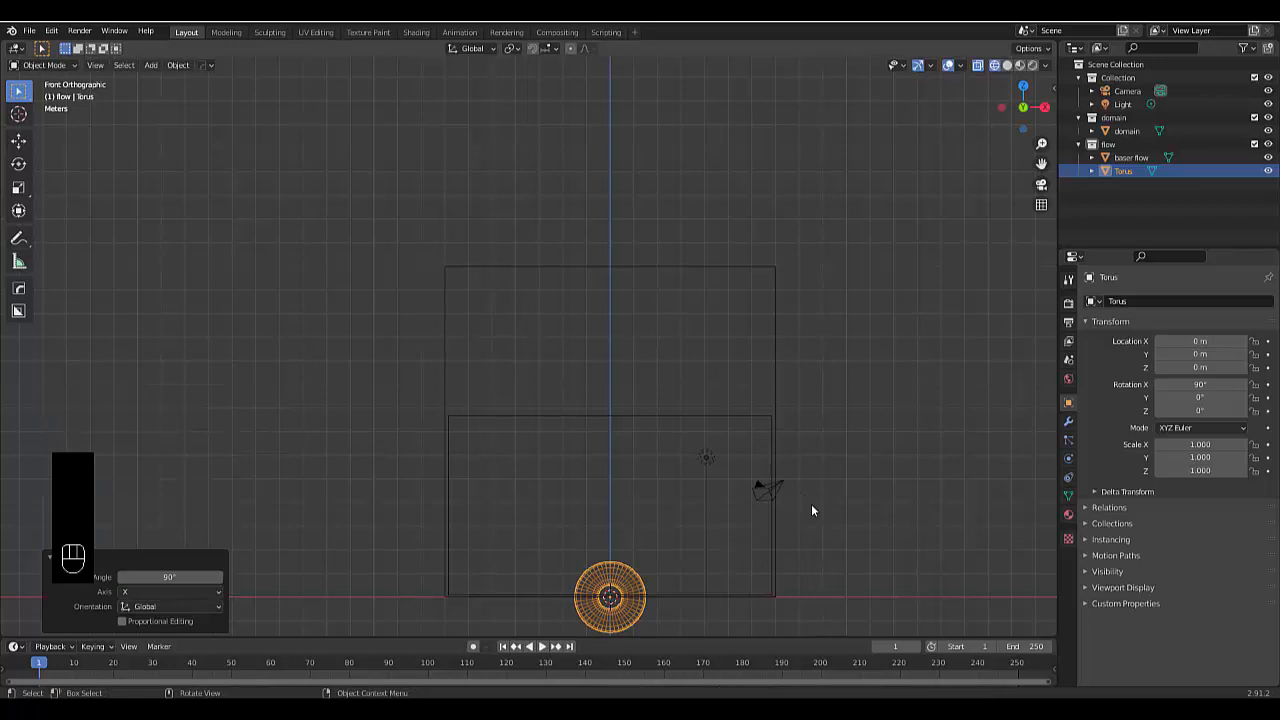
- Move the torus up along Z to about 12.39 m, just inside the upper edge of the domain
key(g)
key(z)
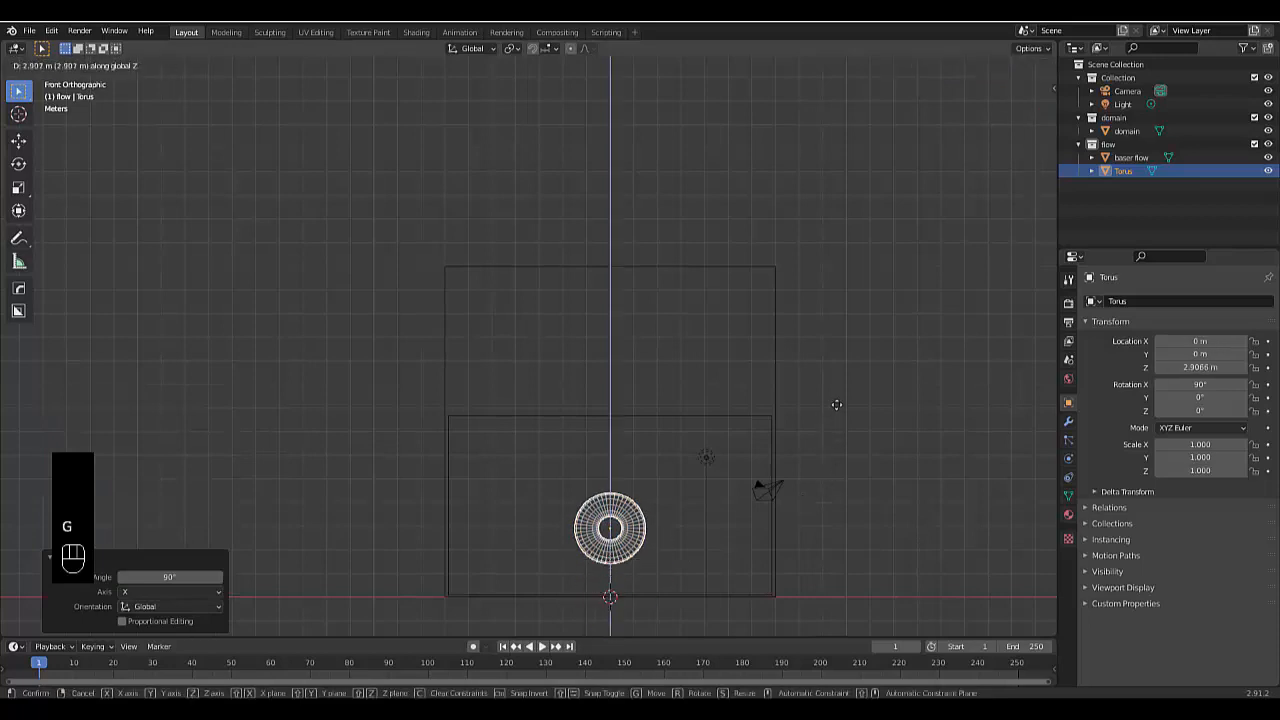
click(838, 217)
scroll(608, 288, up, 3)
scroll(616, 279, up, 1)
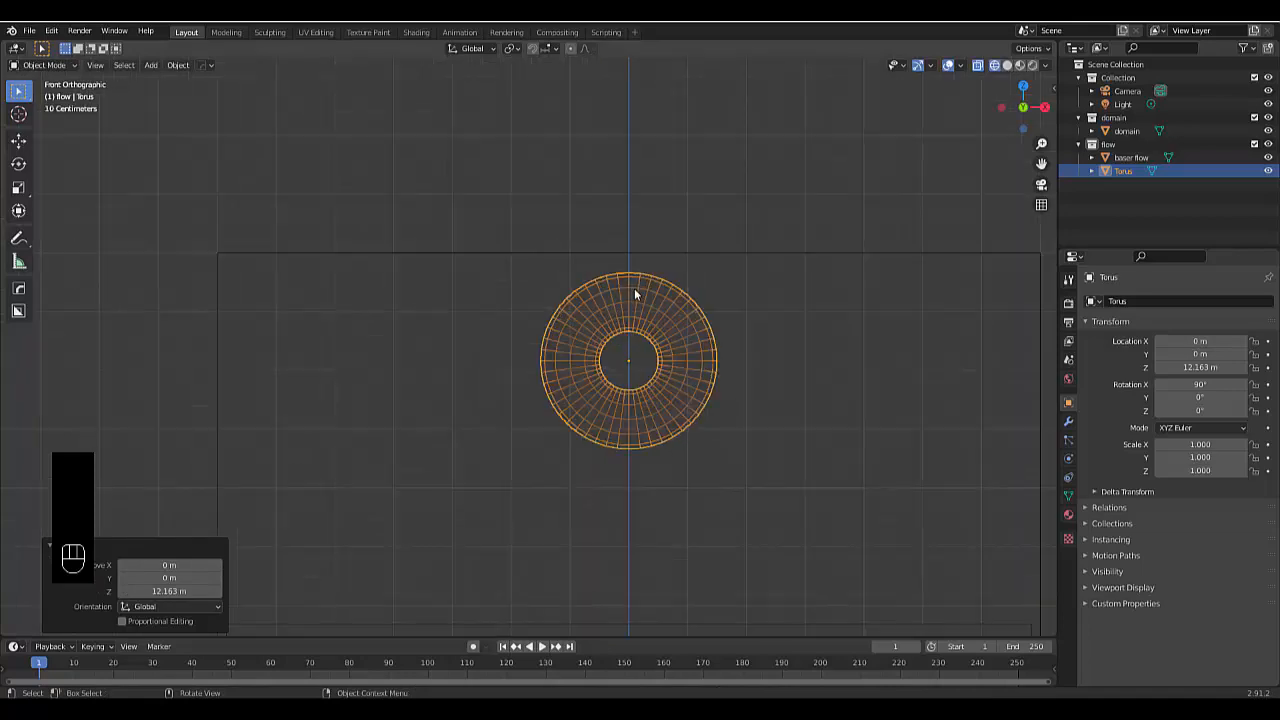
key(g)
key(z)
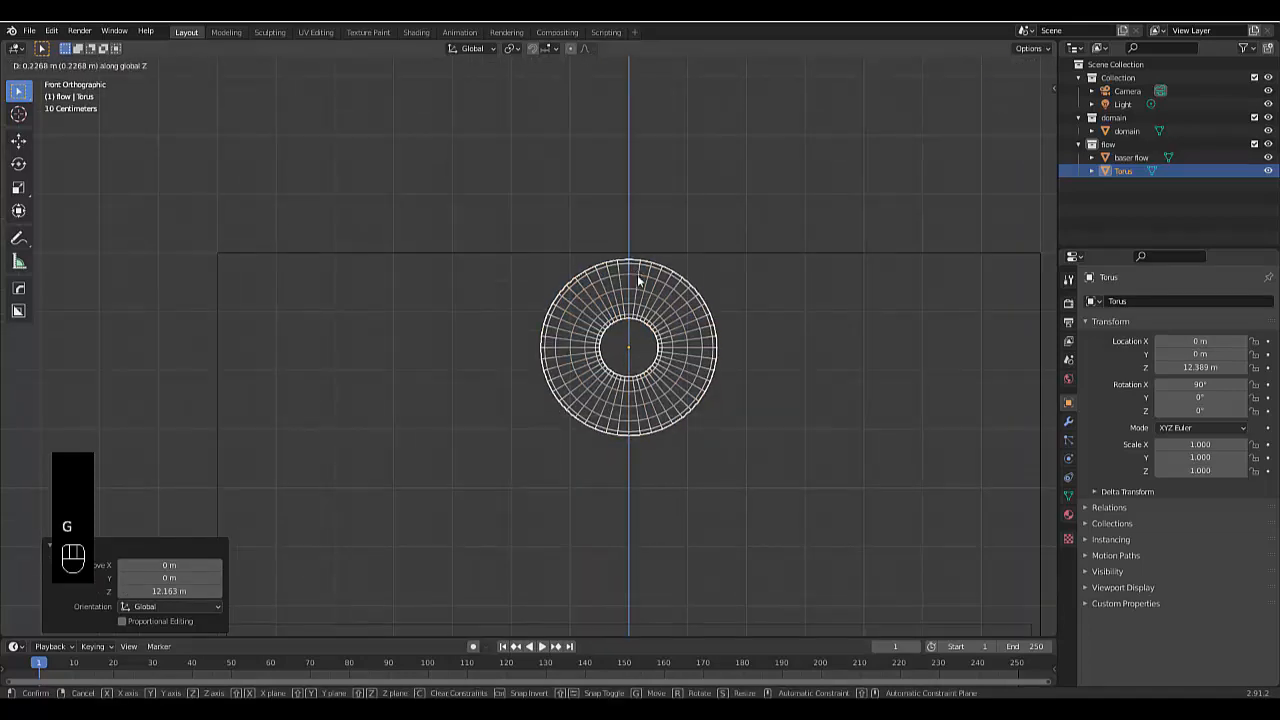
click(640, 250)
scroll(640, 250, up, 4)
scroll(640, 290, down, 12)
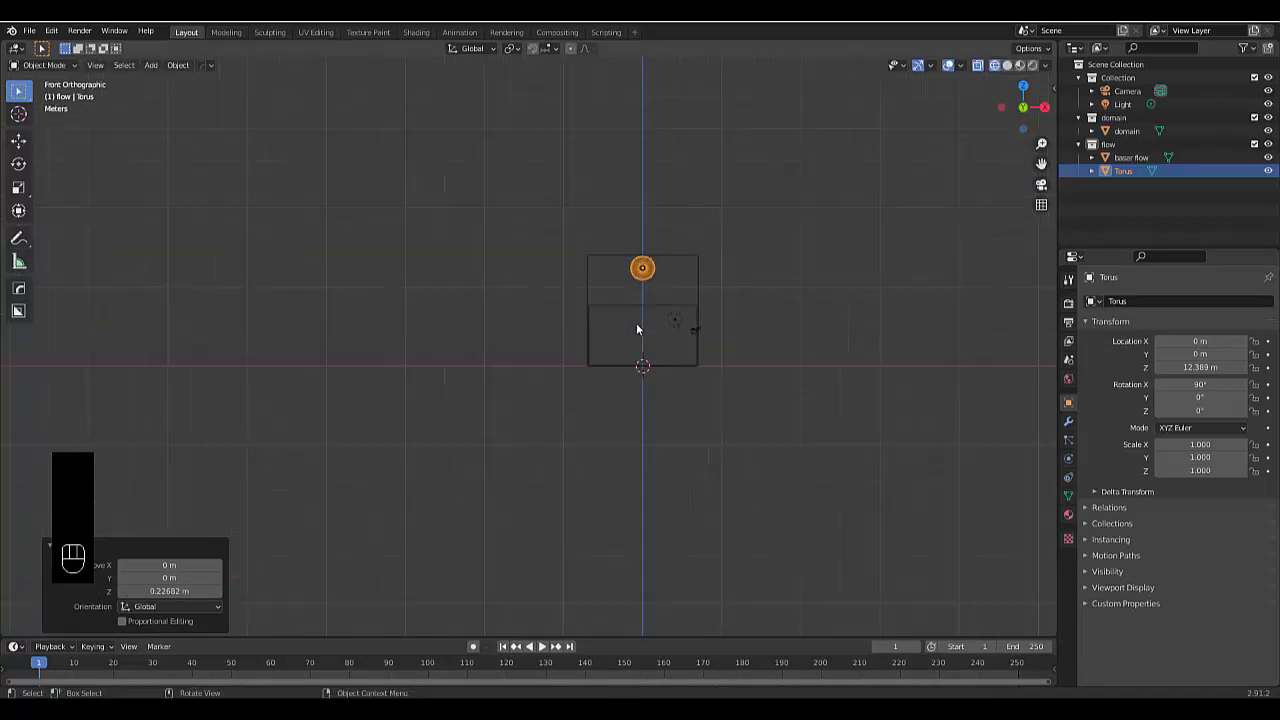
scroll(637, 329, up, 5)
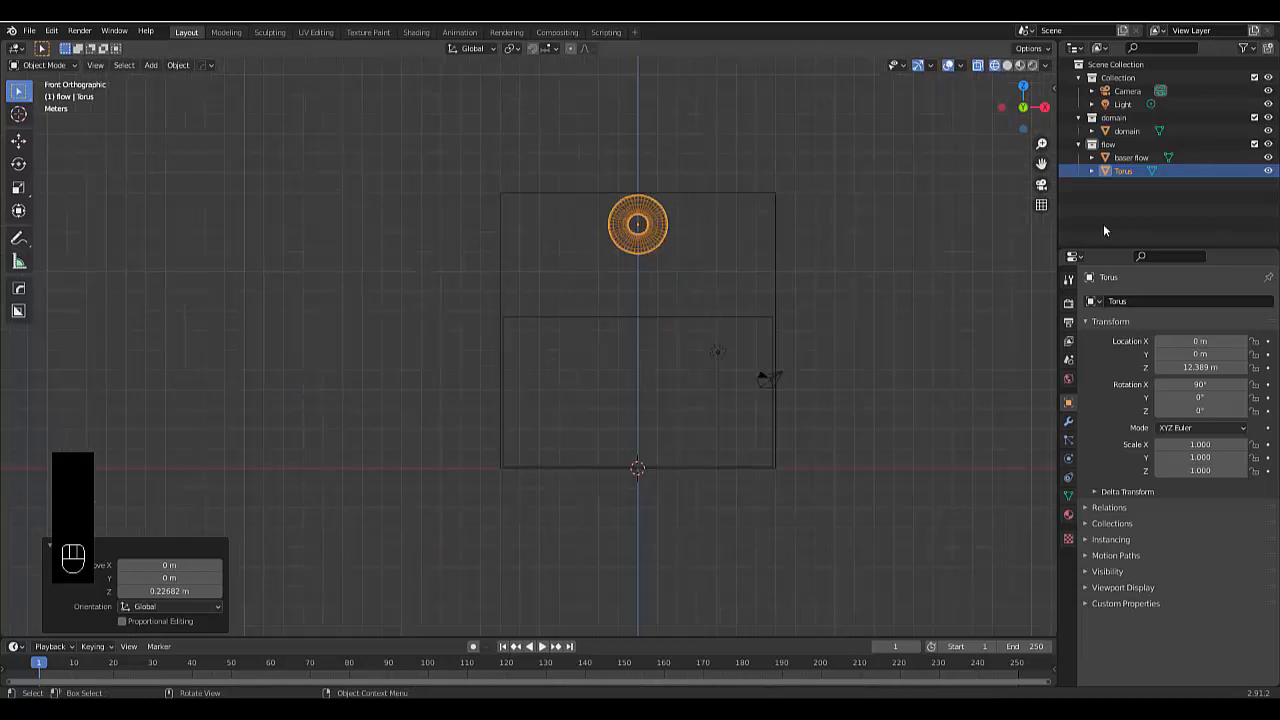
- Create a new collection and name it Effector
right_click(1128, 188)
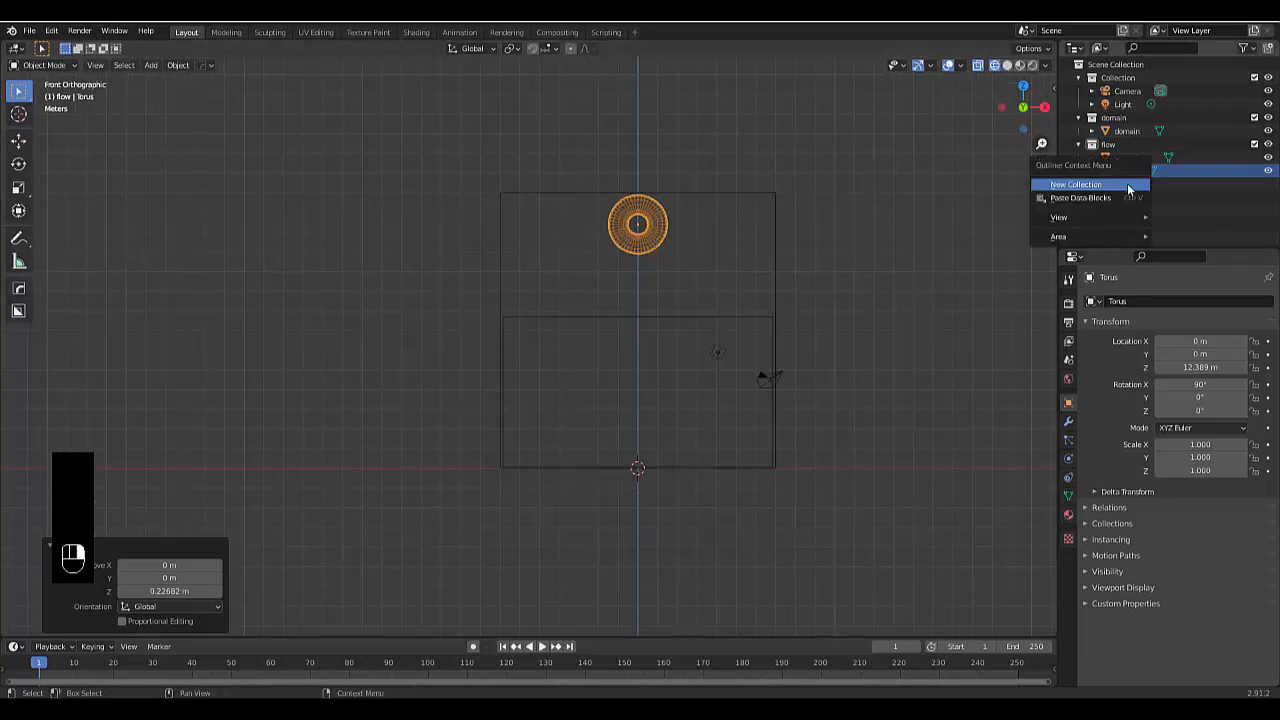
click(1128, 188)
click(1125, 186)
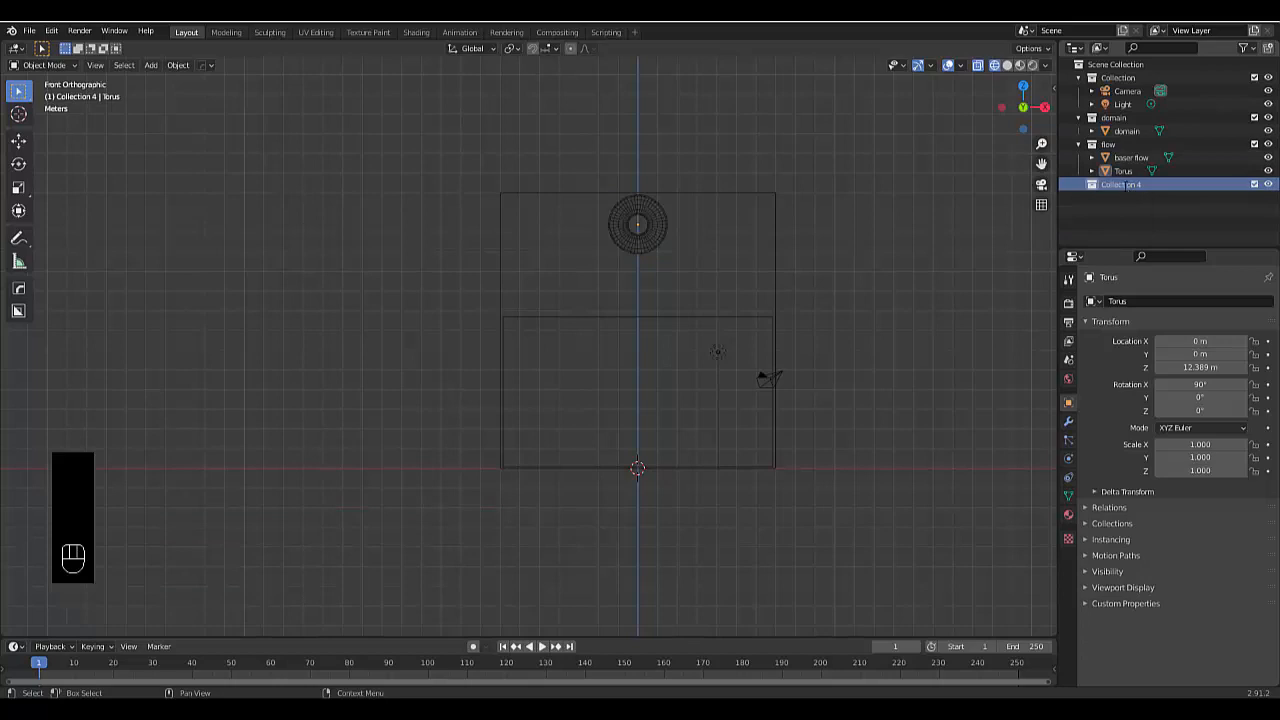
double_click(1125, 186)
text(Effecto)
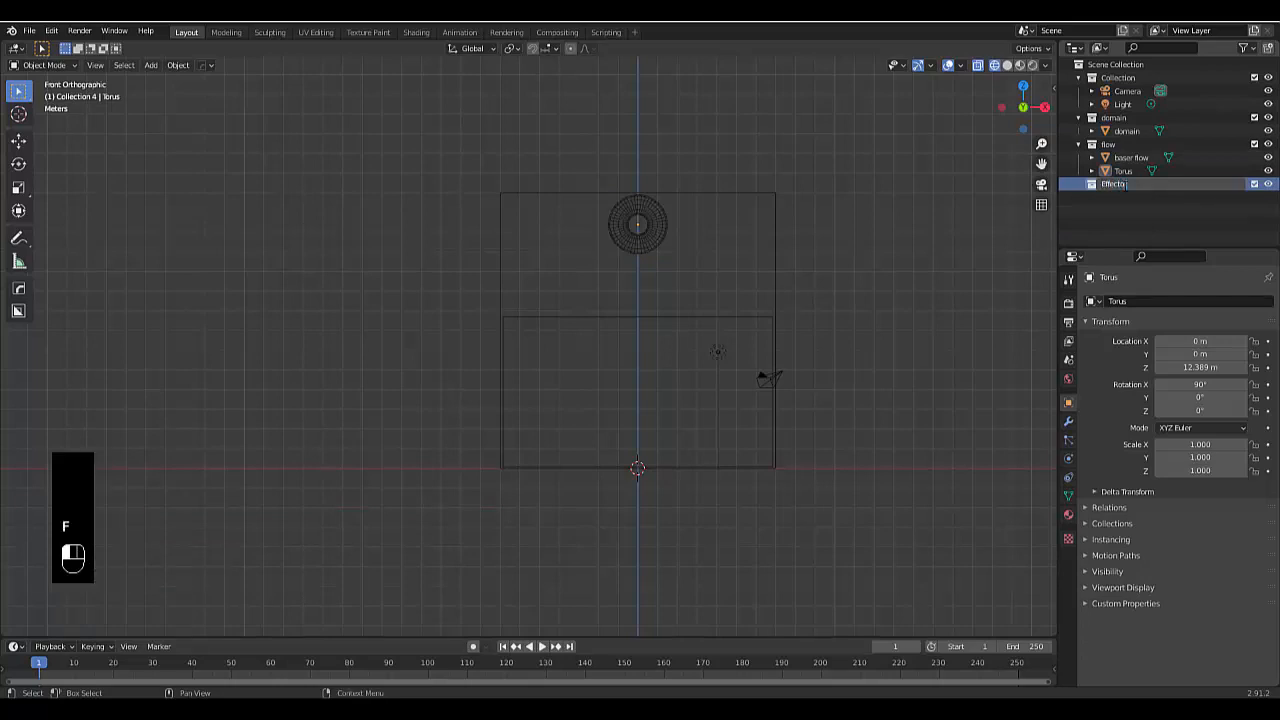
text(r)
key(Return)
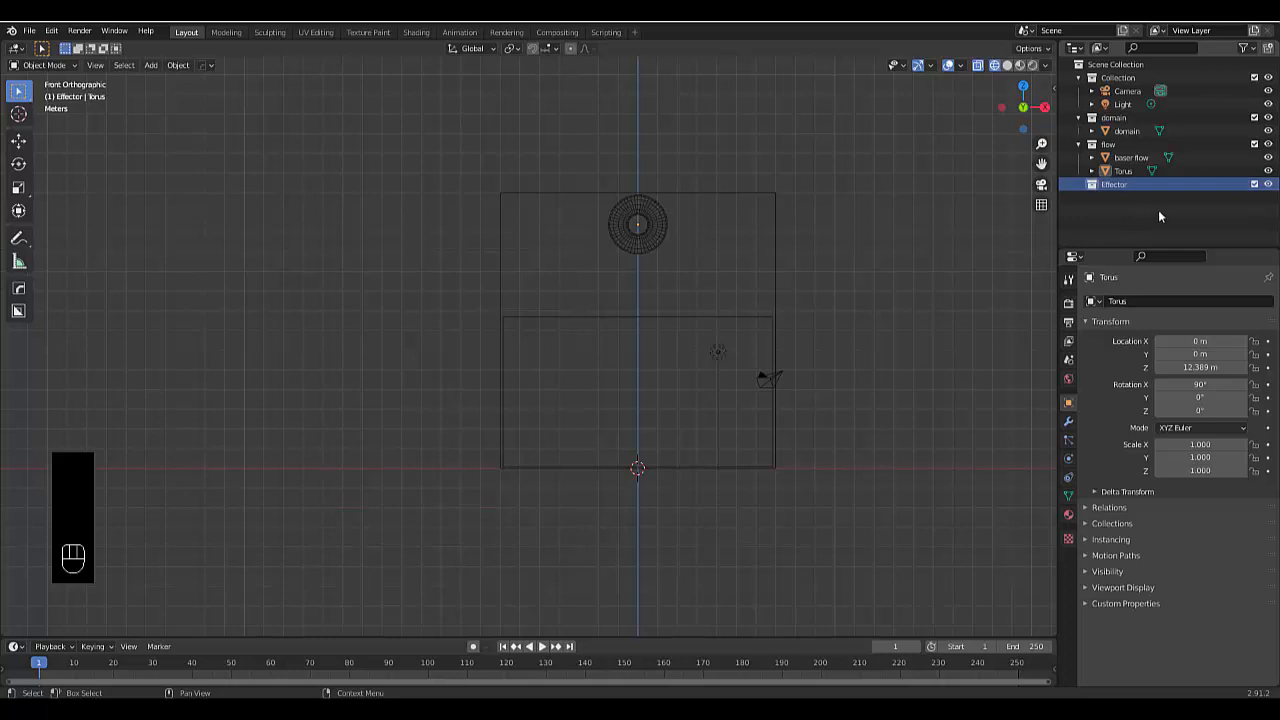
- Add a cube to the Effector collection and raise it about 1.81 m along Z
scroll(560, 379, up, 2)
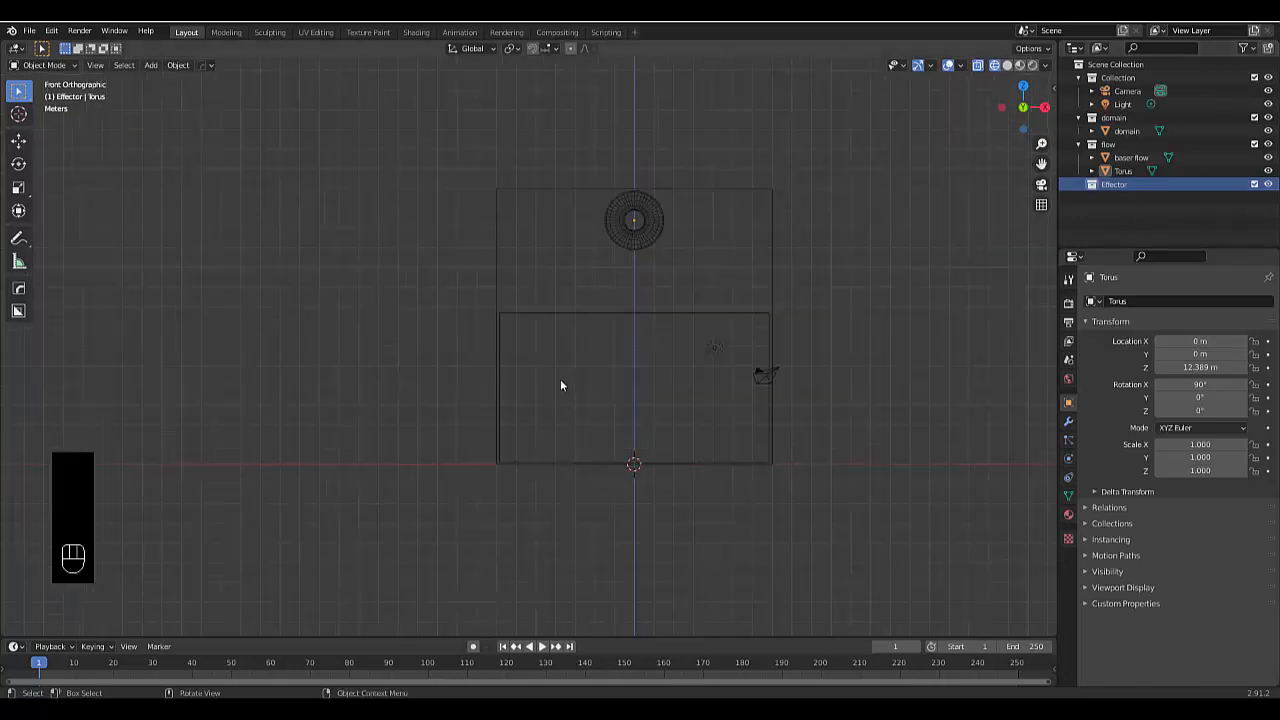
key(shift+a)
mouse_move(586, 402)
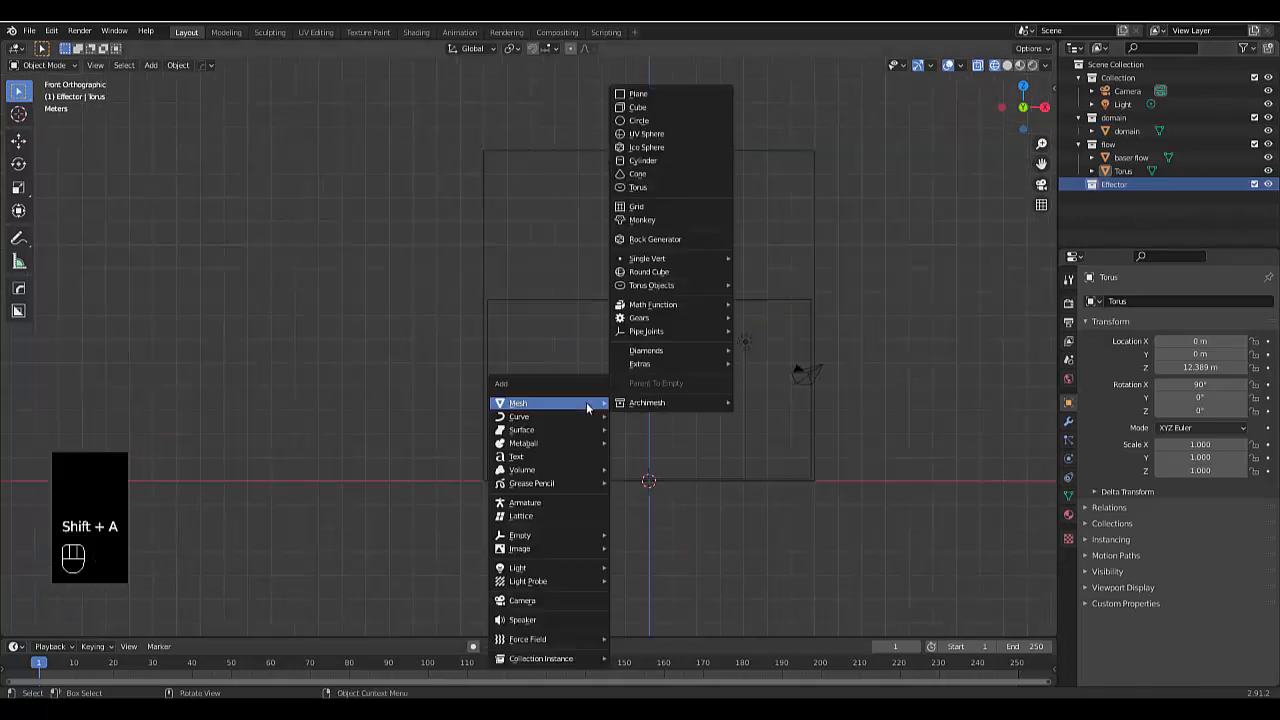
click(640, 107)
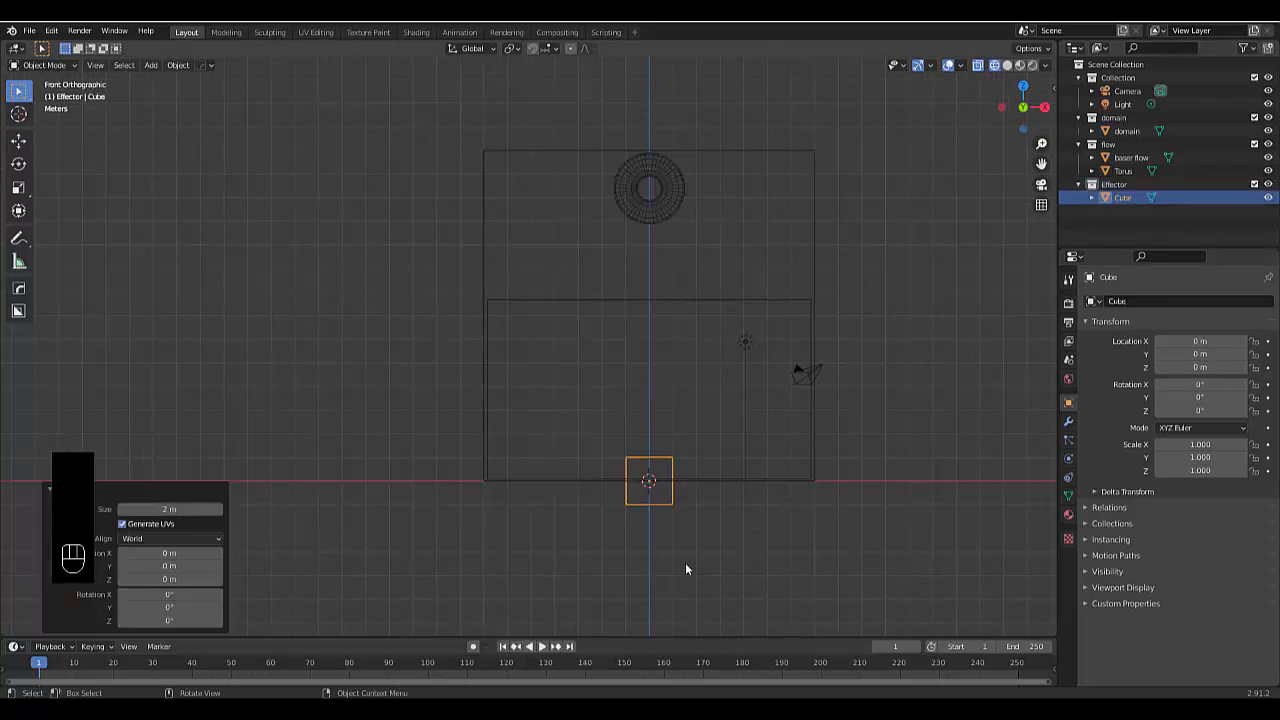
key(g)
key(z)
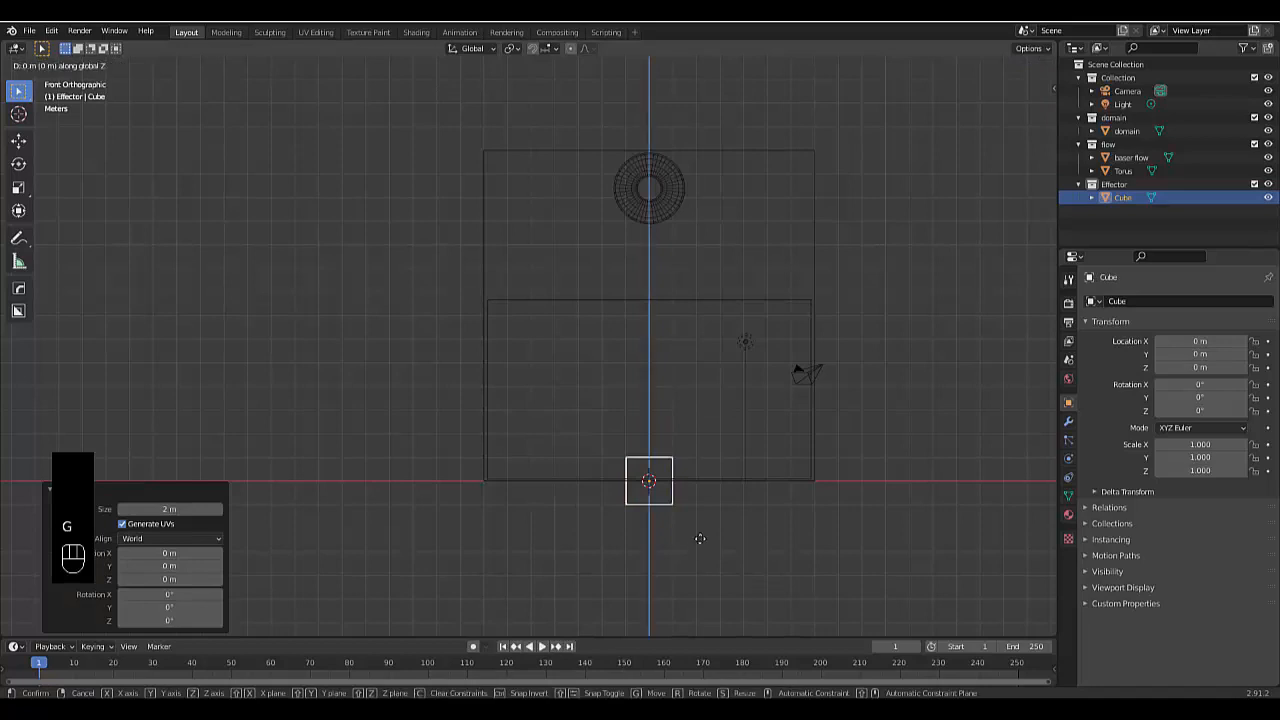
click(699, 520)
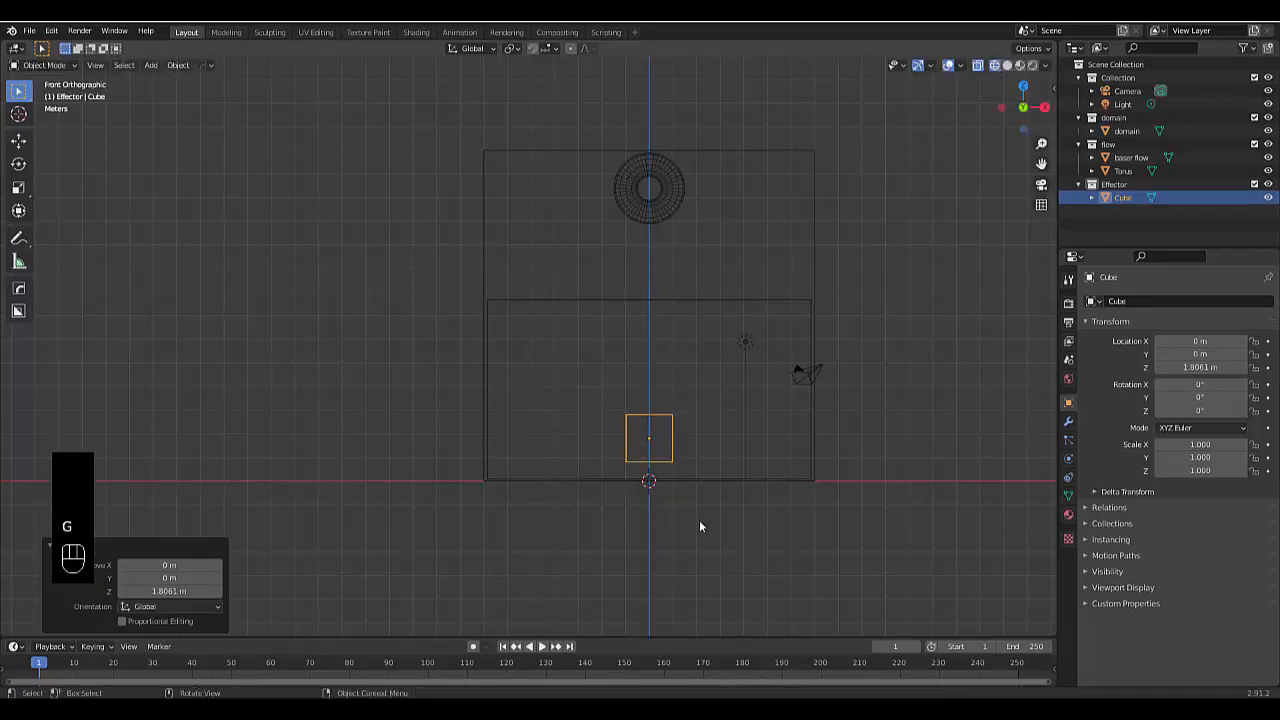
- Select the domain and baser flow boxes together and hide them in the viewport
drag(427, 271, 556, 353)
key(h)
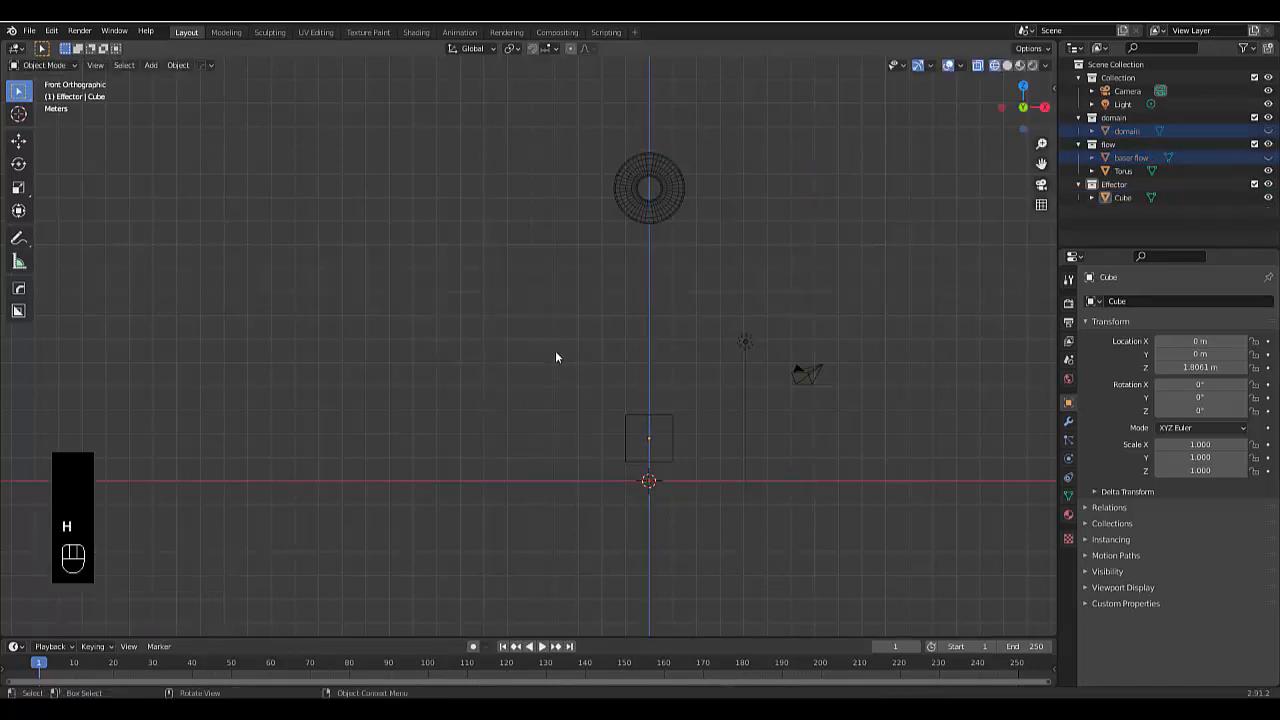
scroll(652, 430, up, 3)
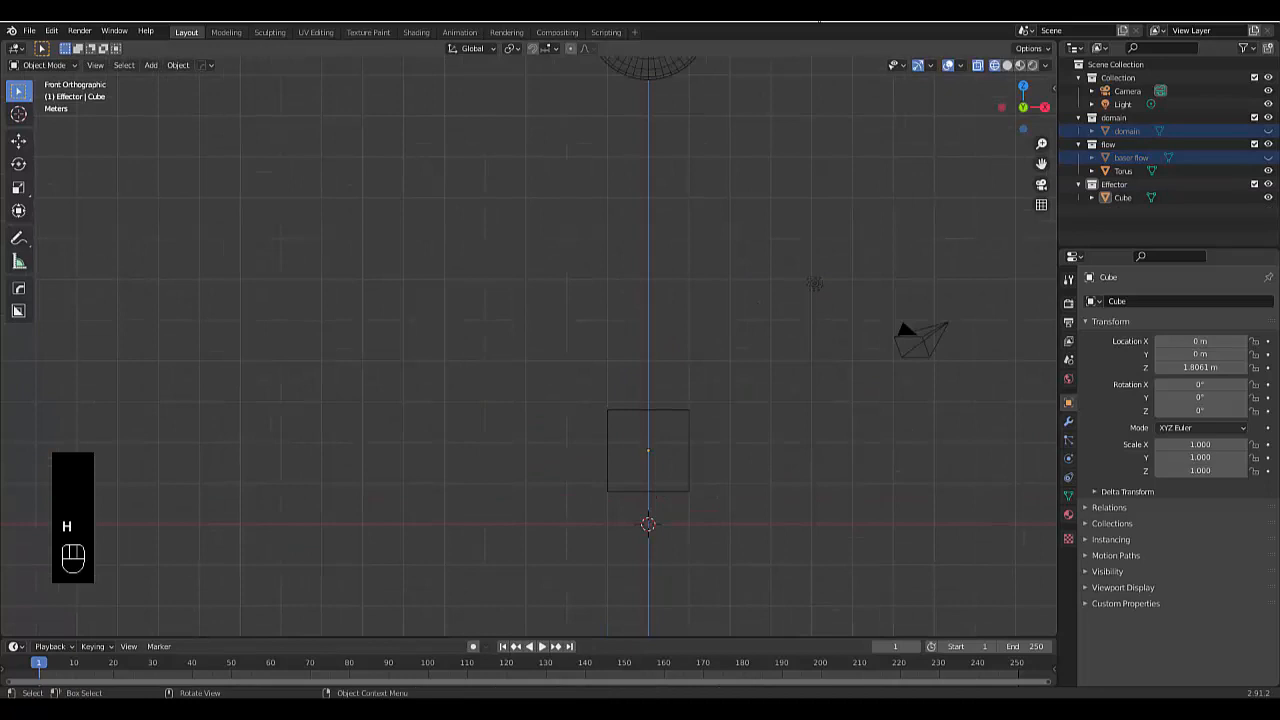
- In solid shading, delete the top face of the Effector cube and return to Object Mode
click(1007, 65)
middle_drag(646, 486, 698, 390)
scroll(699, 386, up, 1)
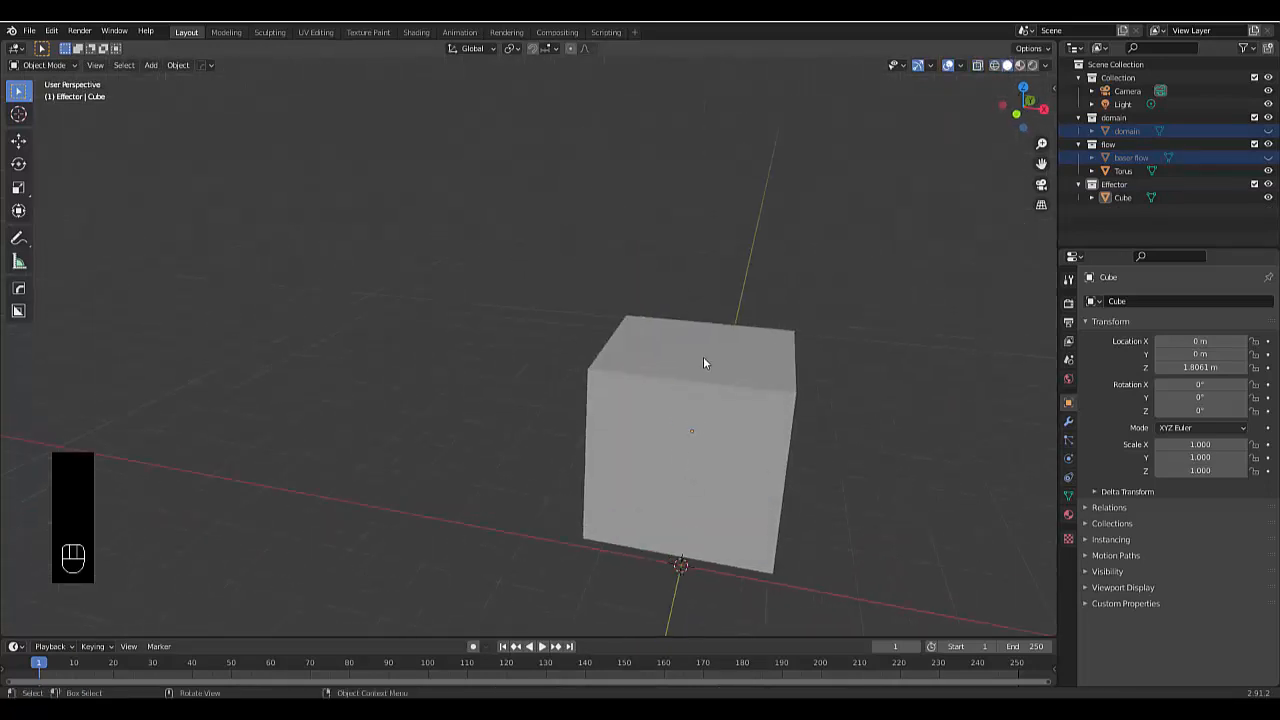
click(703, 362)
key(Tab)
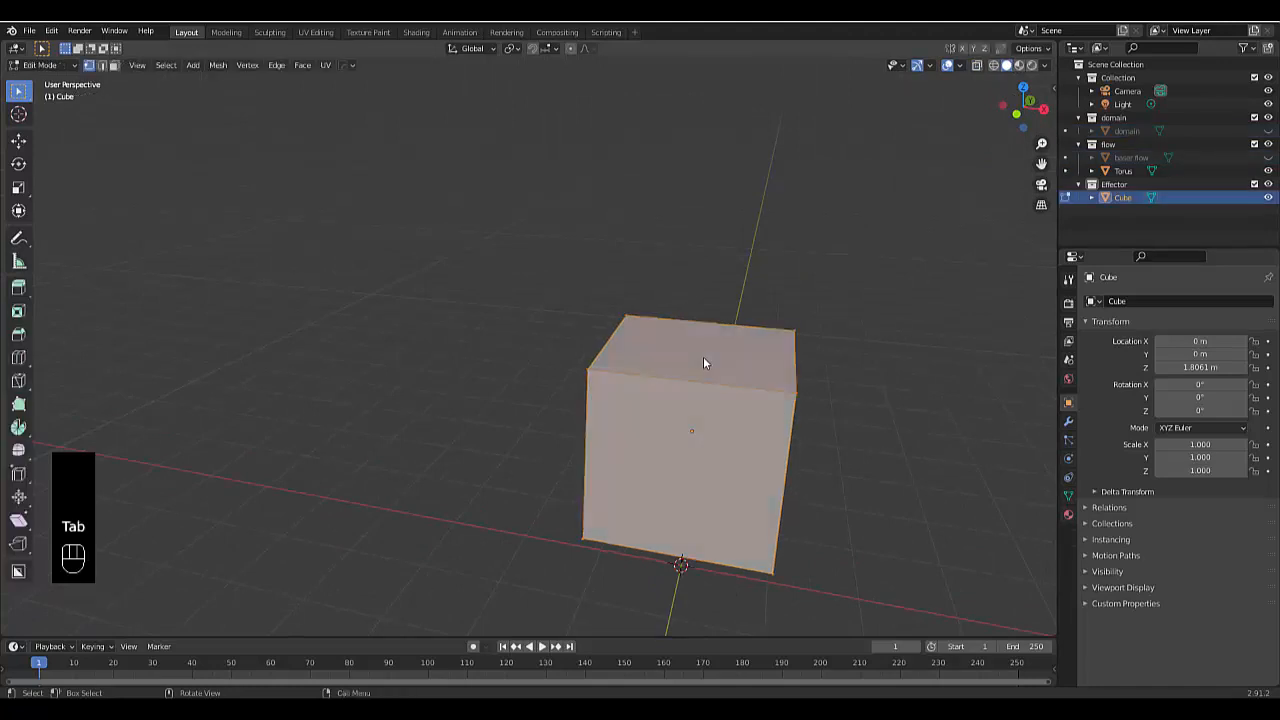
key(3)
click(659, 341)
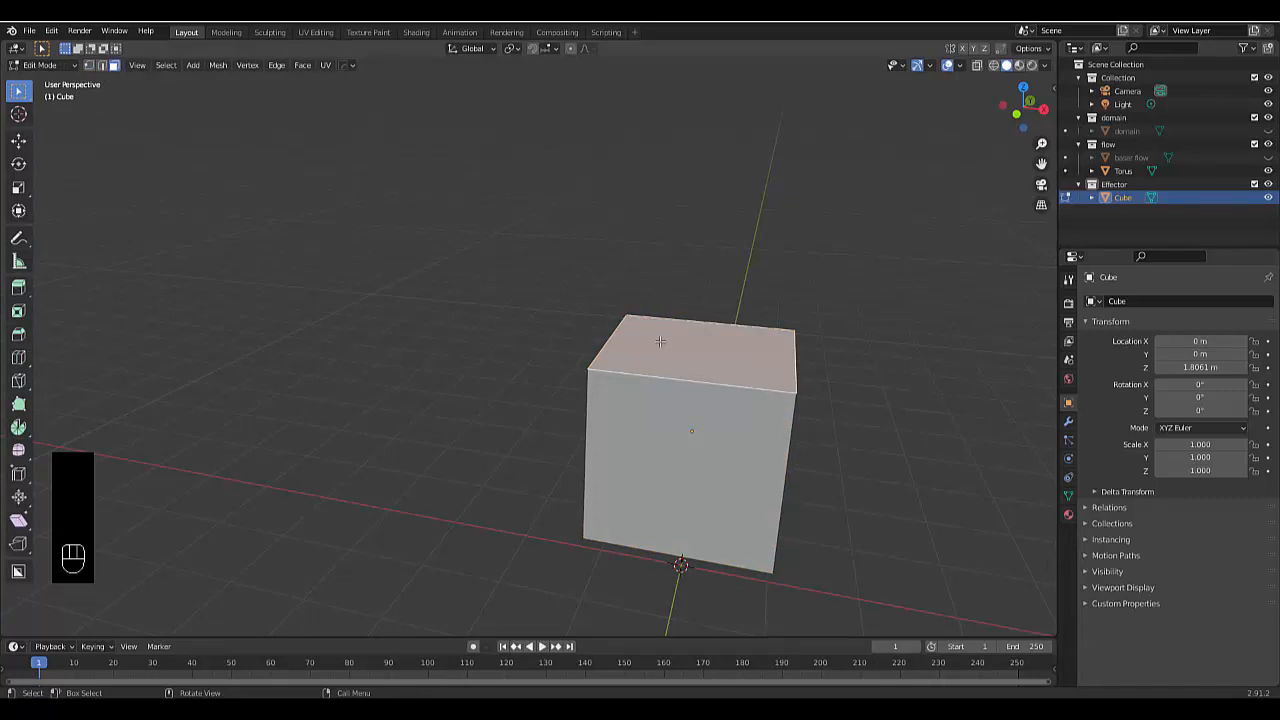
key(x)
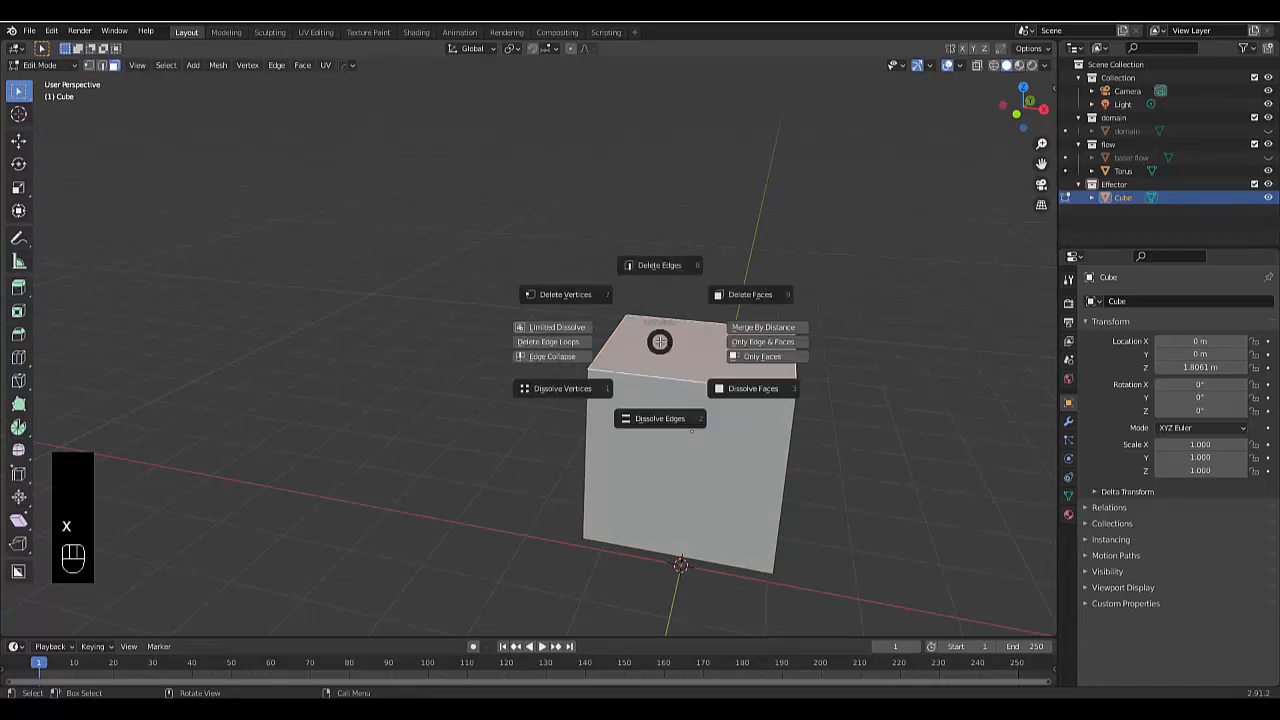
click(735, 294)
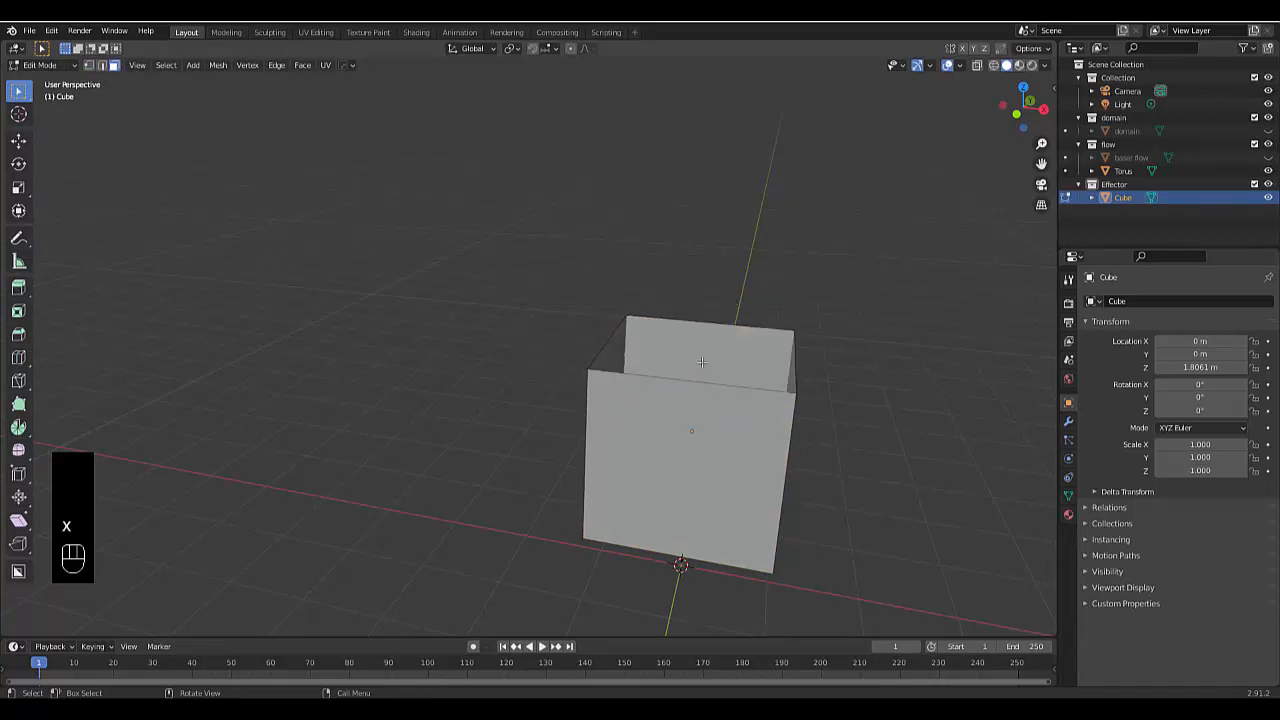
key(Tab)
- Scale the open-topped cube uniformly by a factor of 2
text(s)
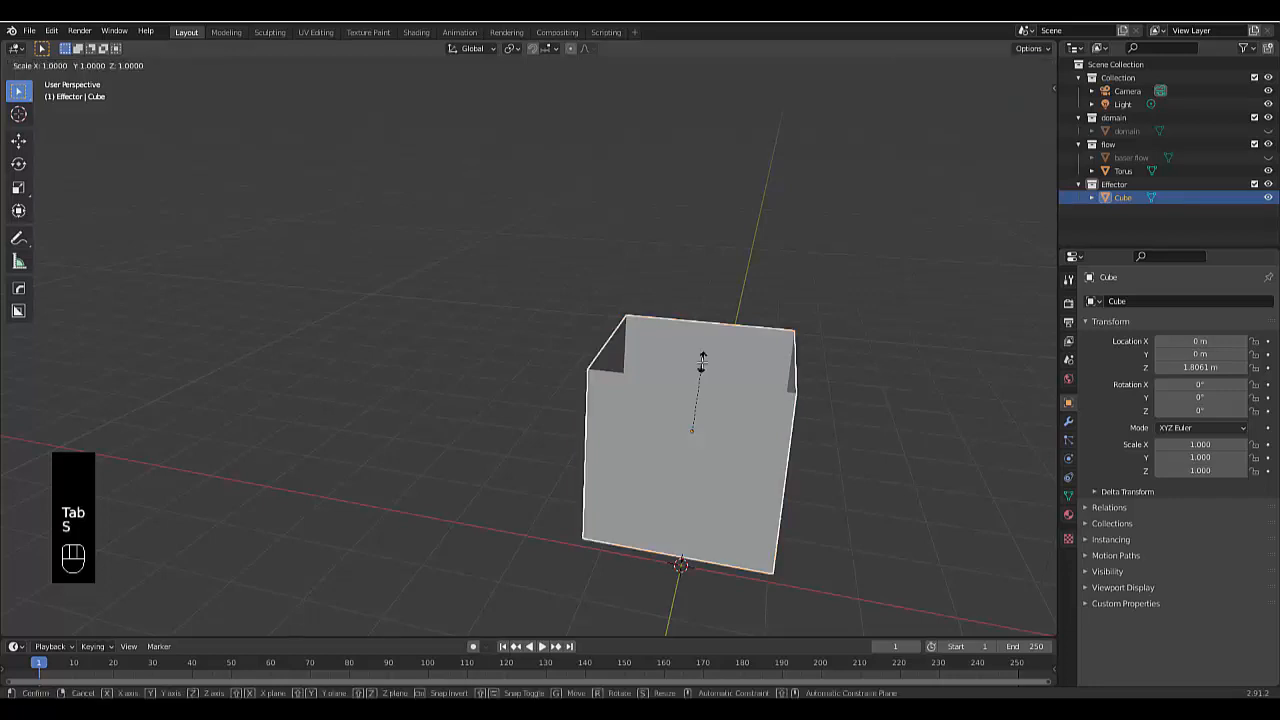
text(2)
key(Return)
- Unhide the baser flow and domain objects and display the front view in wireframe shading
key(KP_1)
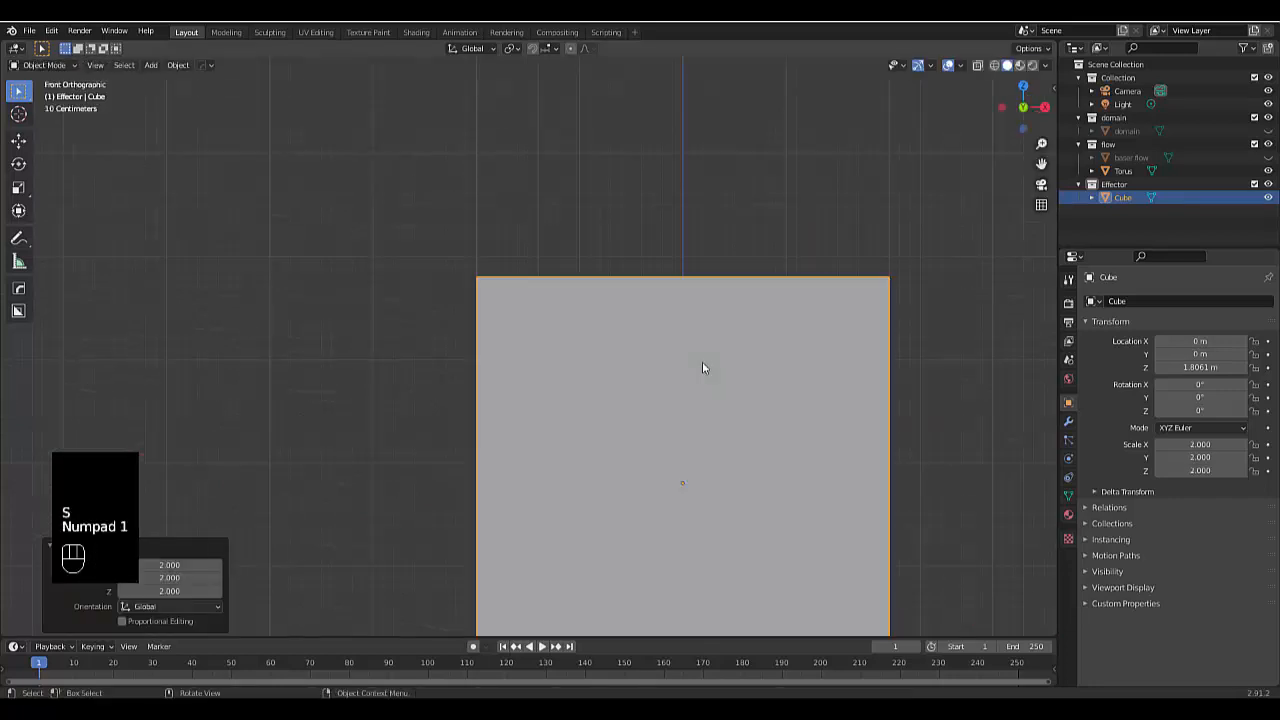
click(1269, 158)
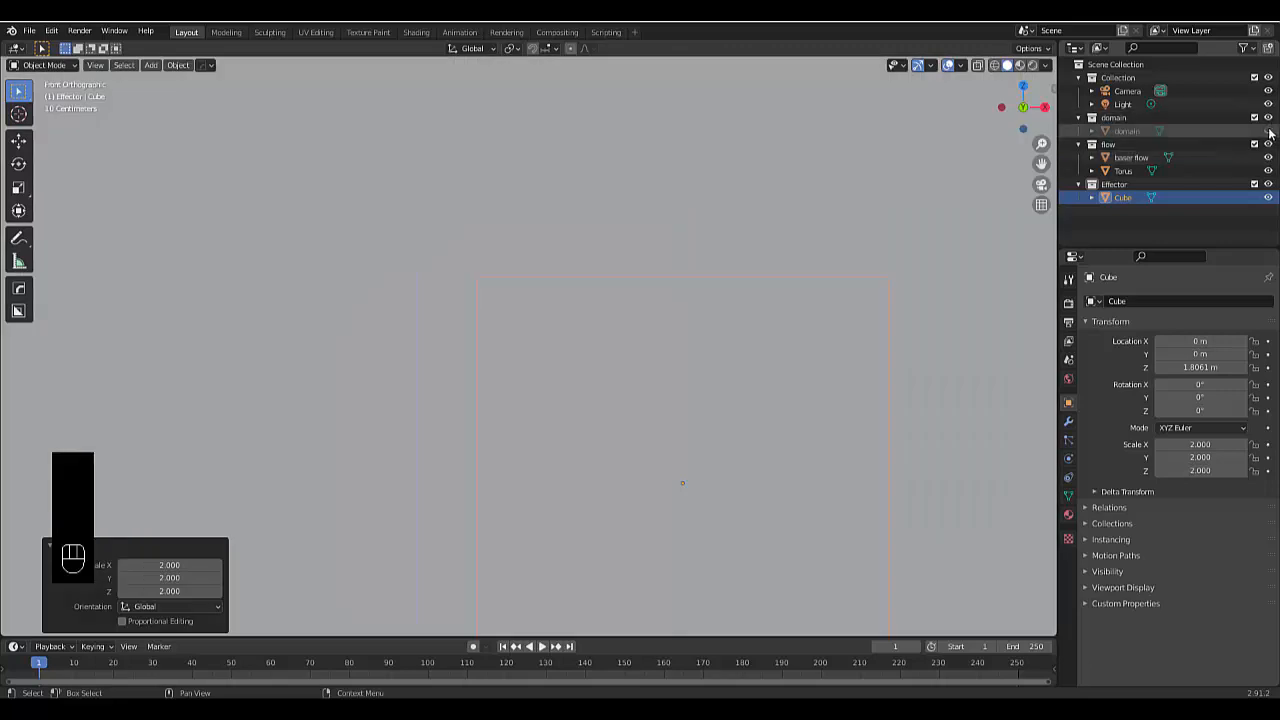
click(1268, 131)
scroll(694, 258, down, 7)
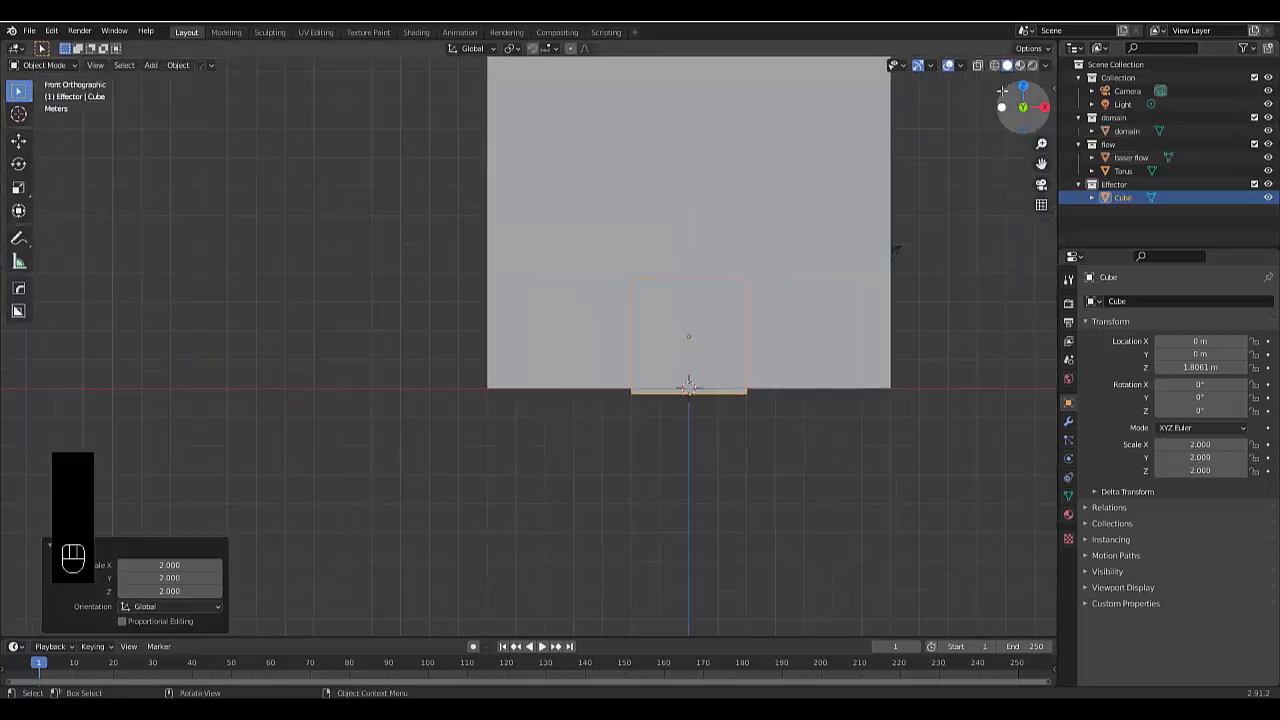
click(995, 65)
- Move the open cube up along Z by about 0.5 m so it sits just above the domain's floor
scroll(652, 354, up, 1)
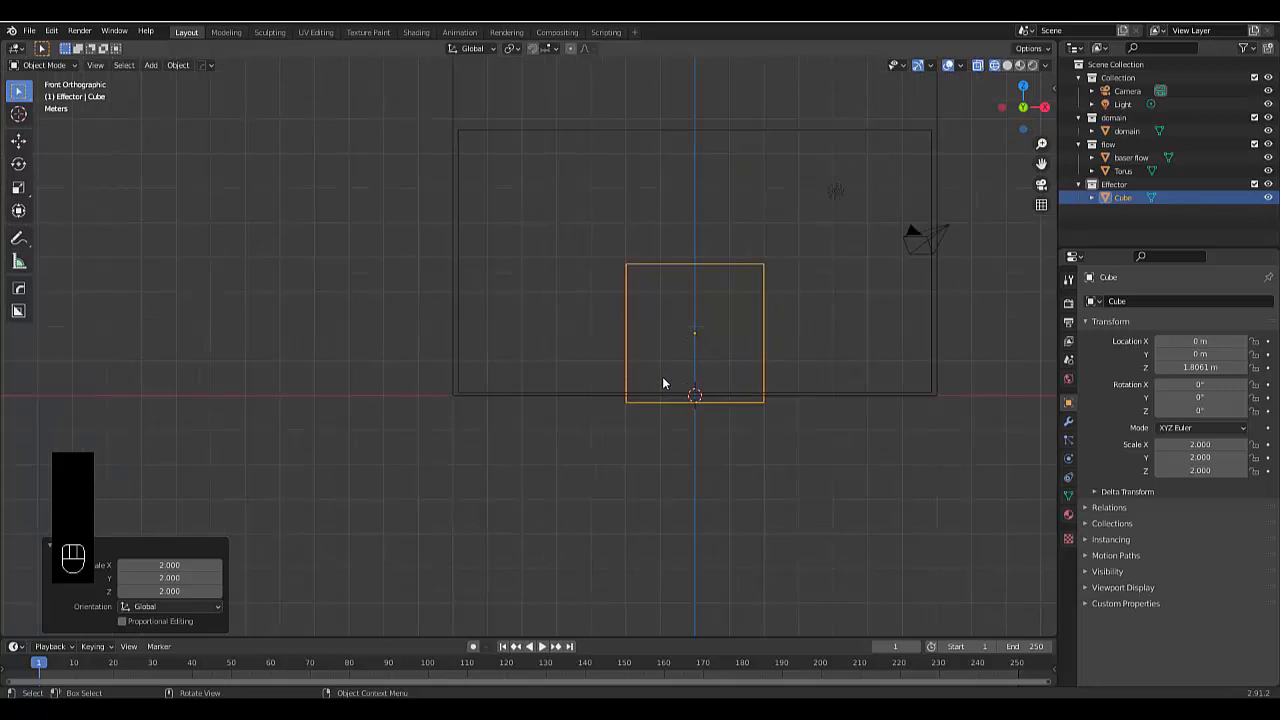
key(g)
key(z)
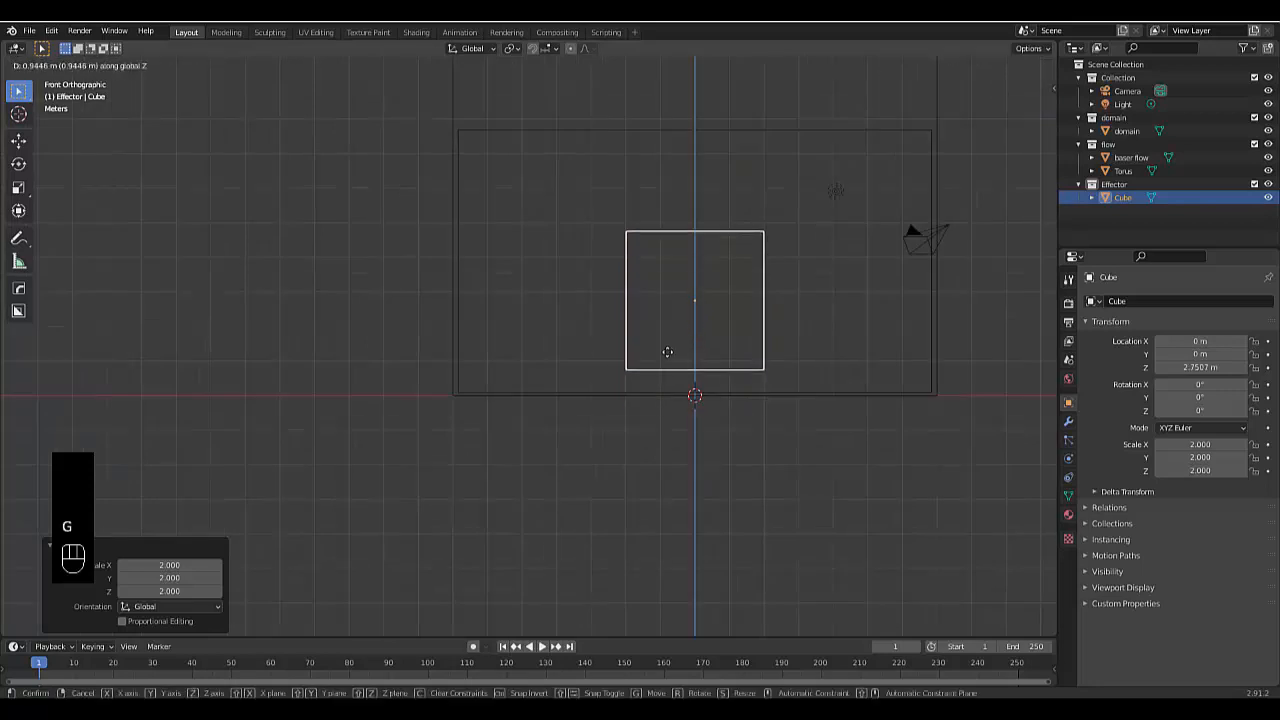
click(678, 359)
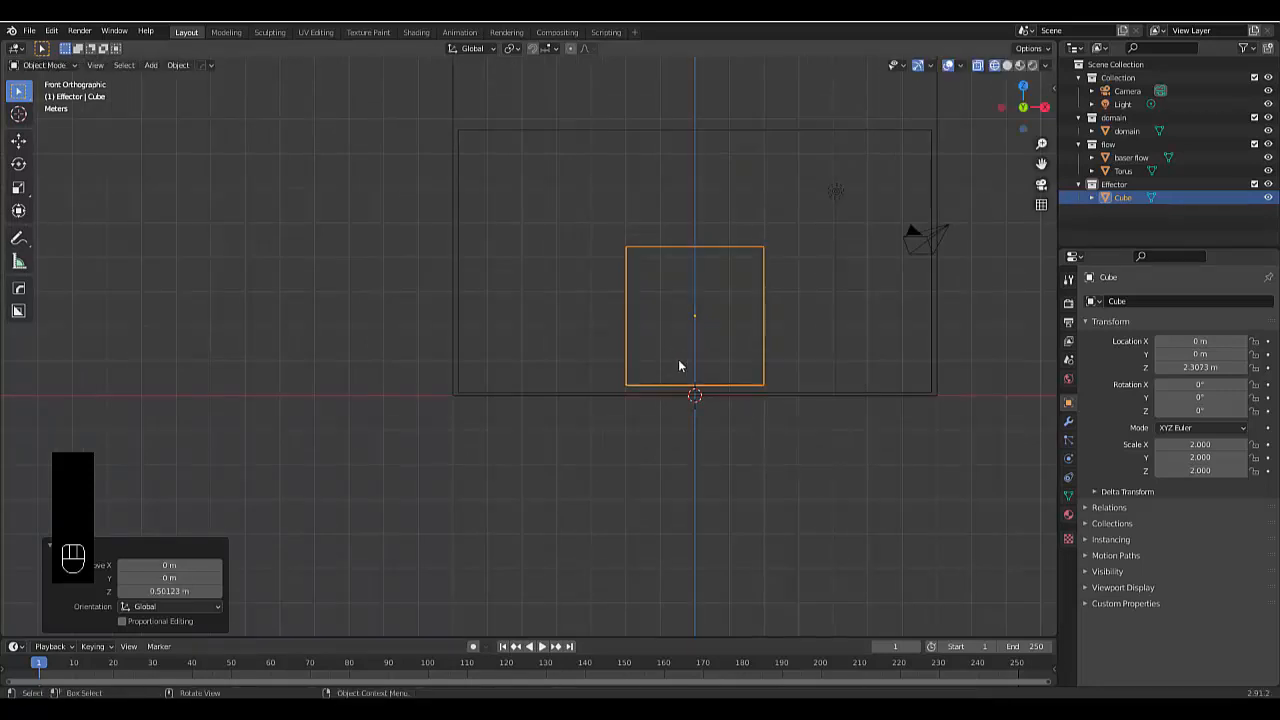
middle_drag(678, 359, 460, 346)
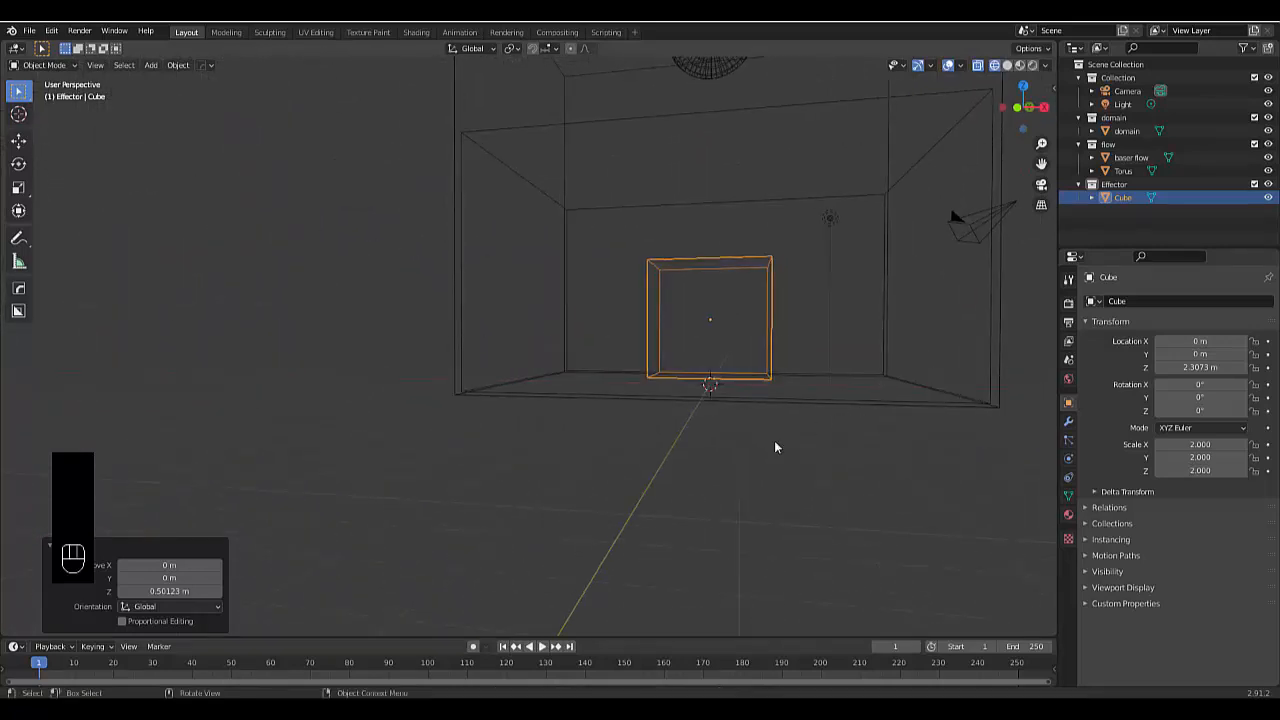
- Add Fluid physics to the open cube, set its type to Effector and mark it as planar
key(KP_1)
scroll(764, 445, down, 5)
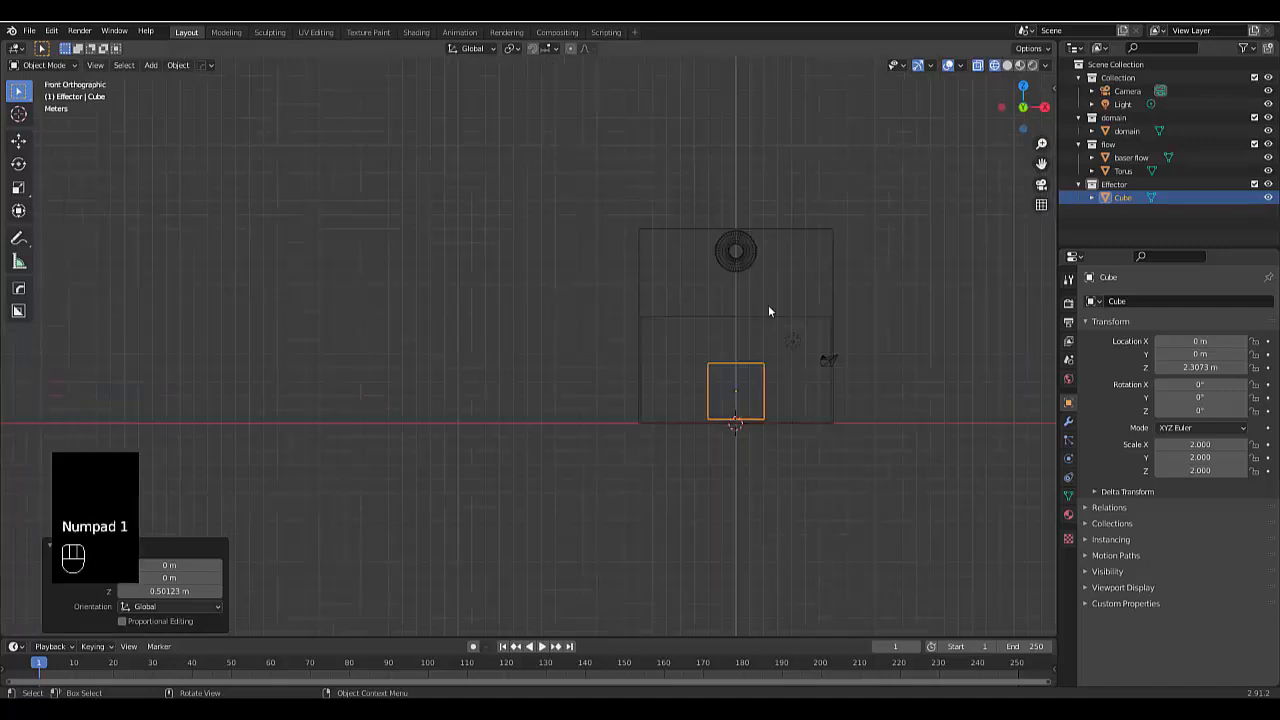
scroll(700, 270, up, 2)
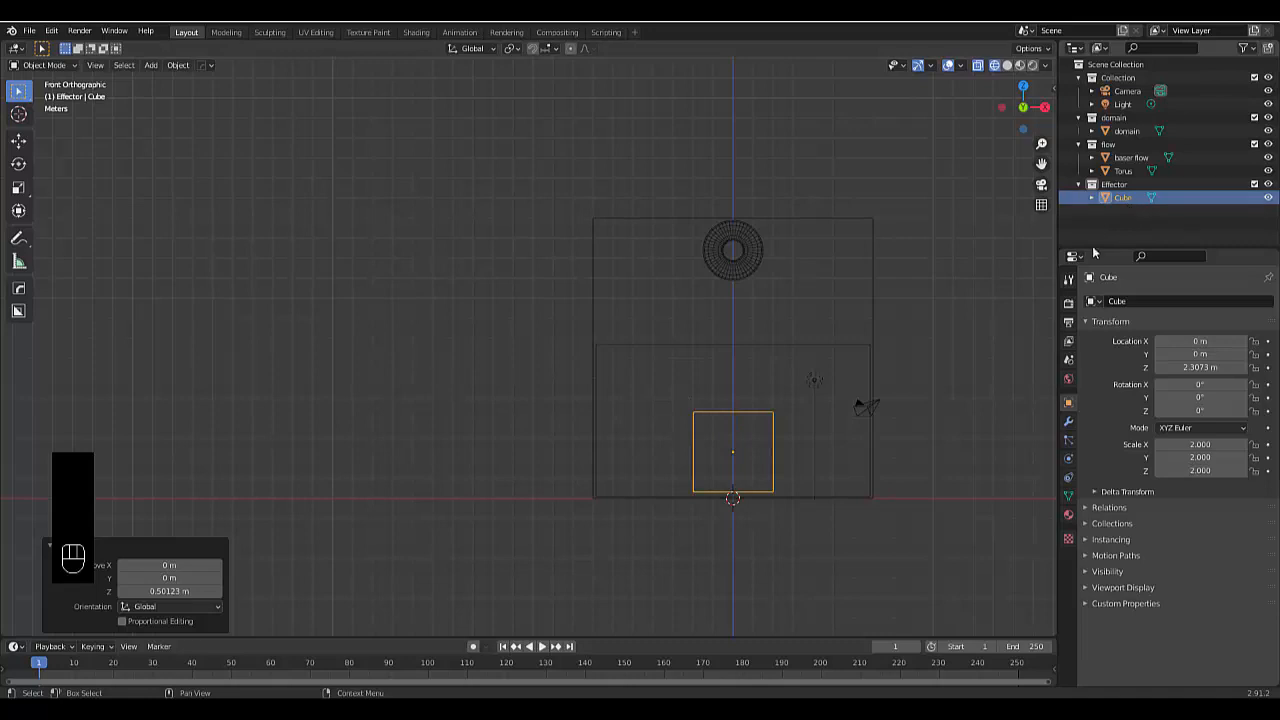
click(1068, 458)
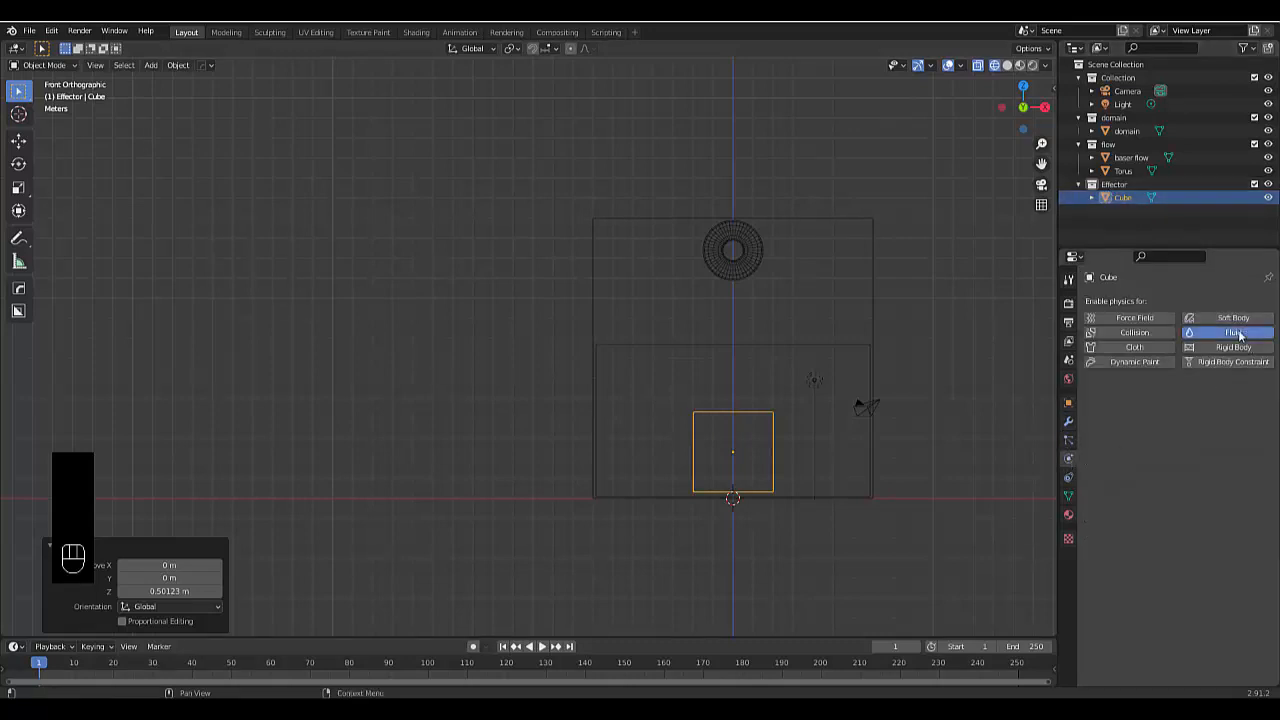
click(1233, 332)
click(1185, 401)
click(1172, 461)
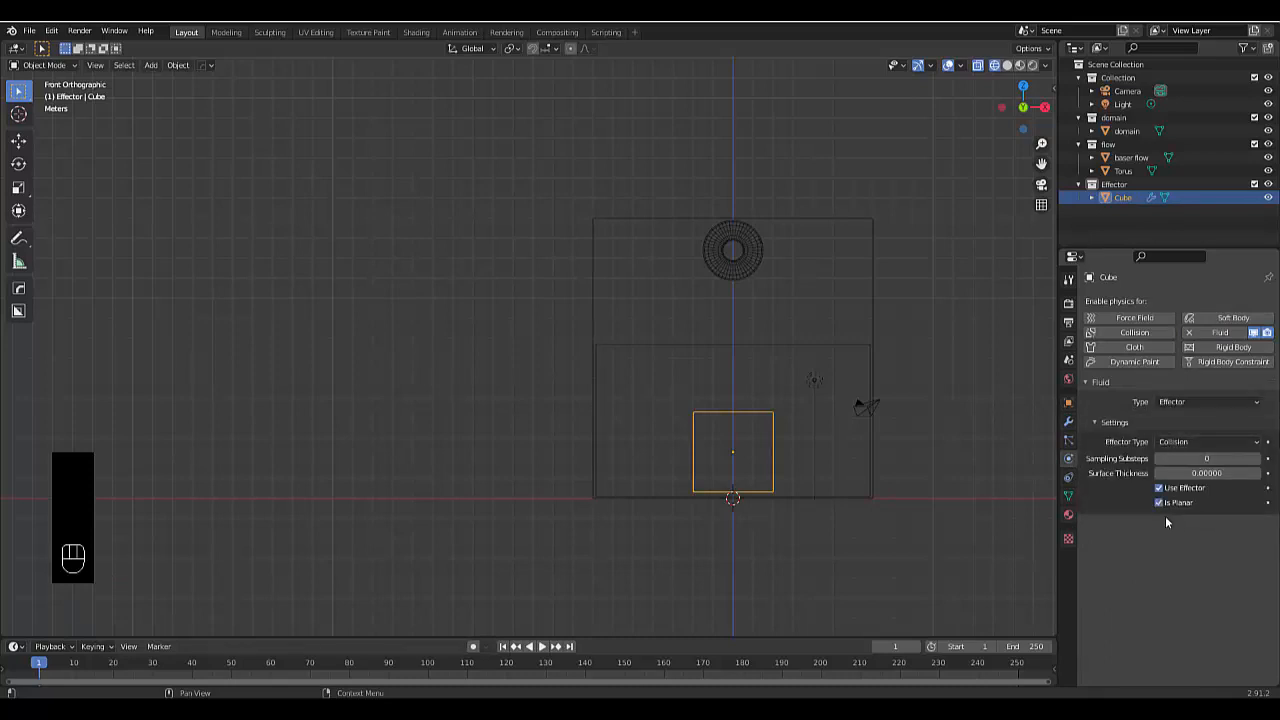
- Set the cube effector's sampling substeps to 5
click(1207, 458)
text(5)
key(Return)
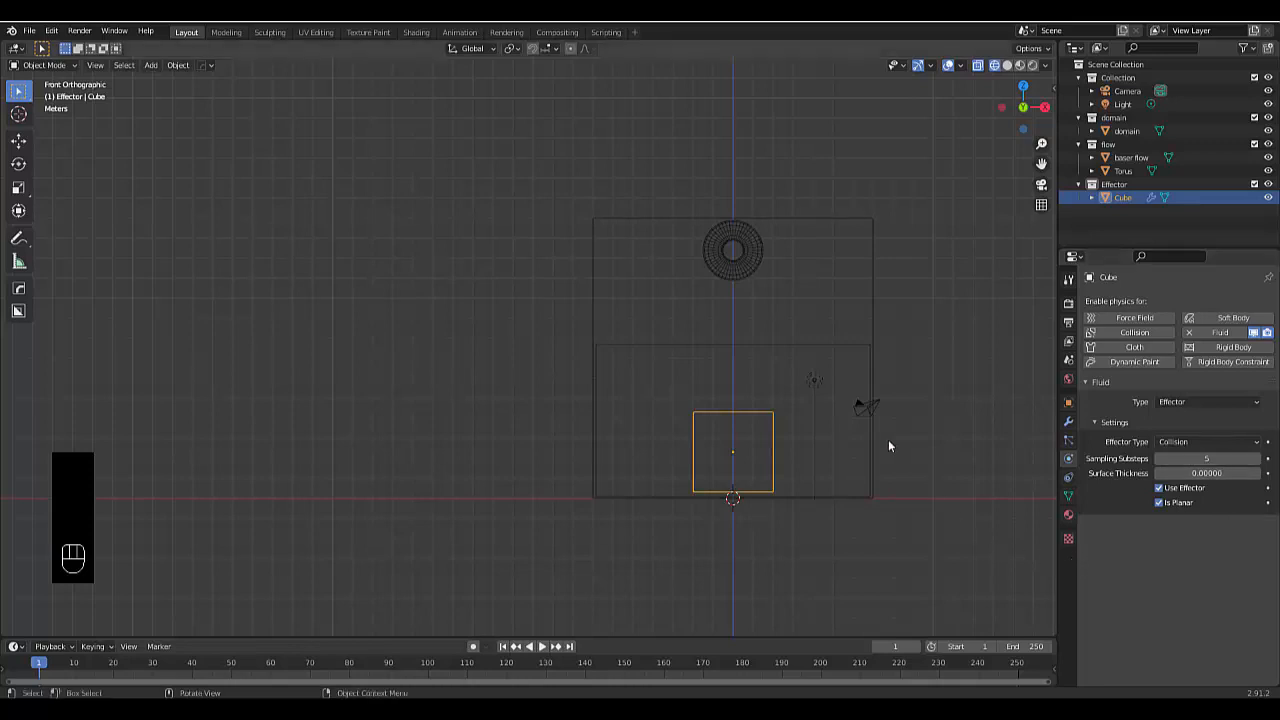
- Give the baser flow object Fluid physics of type Flow, with Liquid as the flow type
scroll(889, 445, up, 2)
click(671, 301)
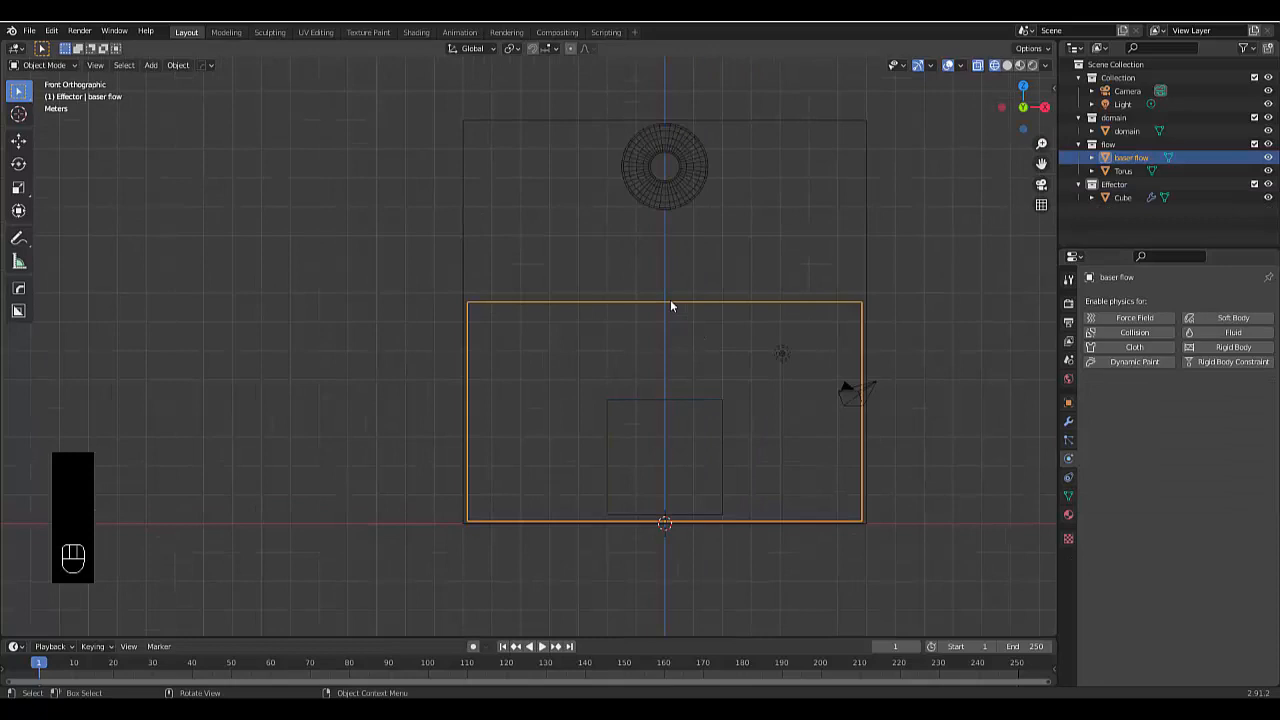
click(1228, 332)
click(1205, 400)
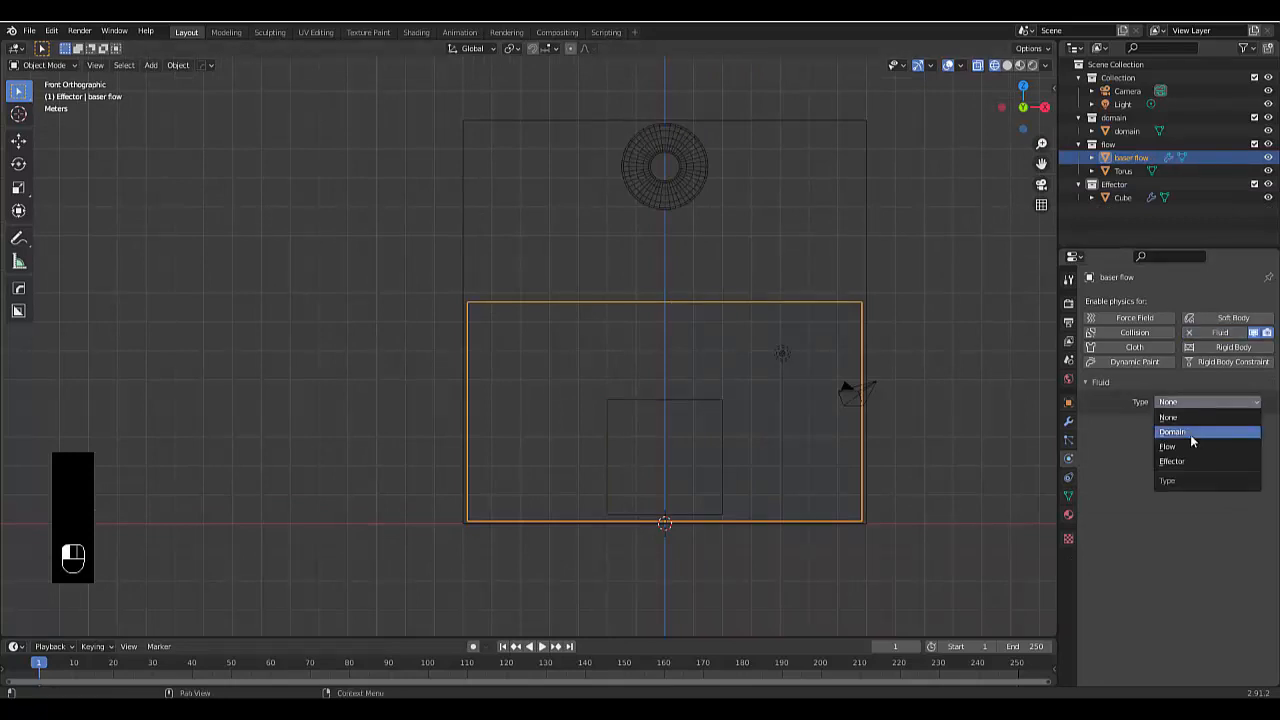
click(1190, 447)
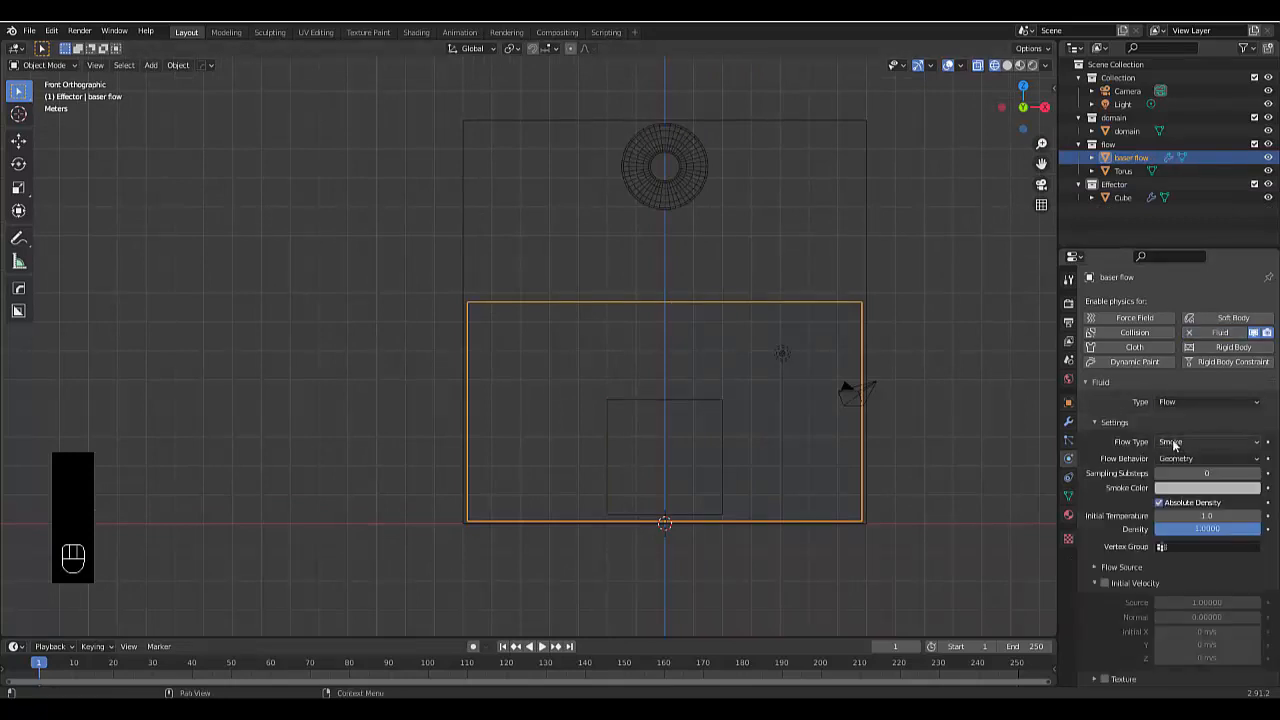
click(1174, 445)
click(1168, 505)
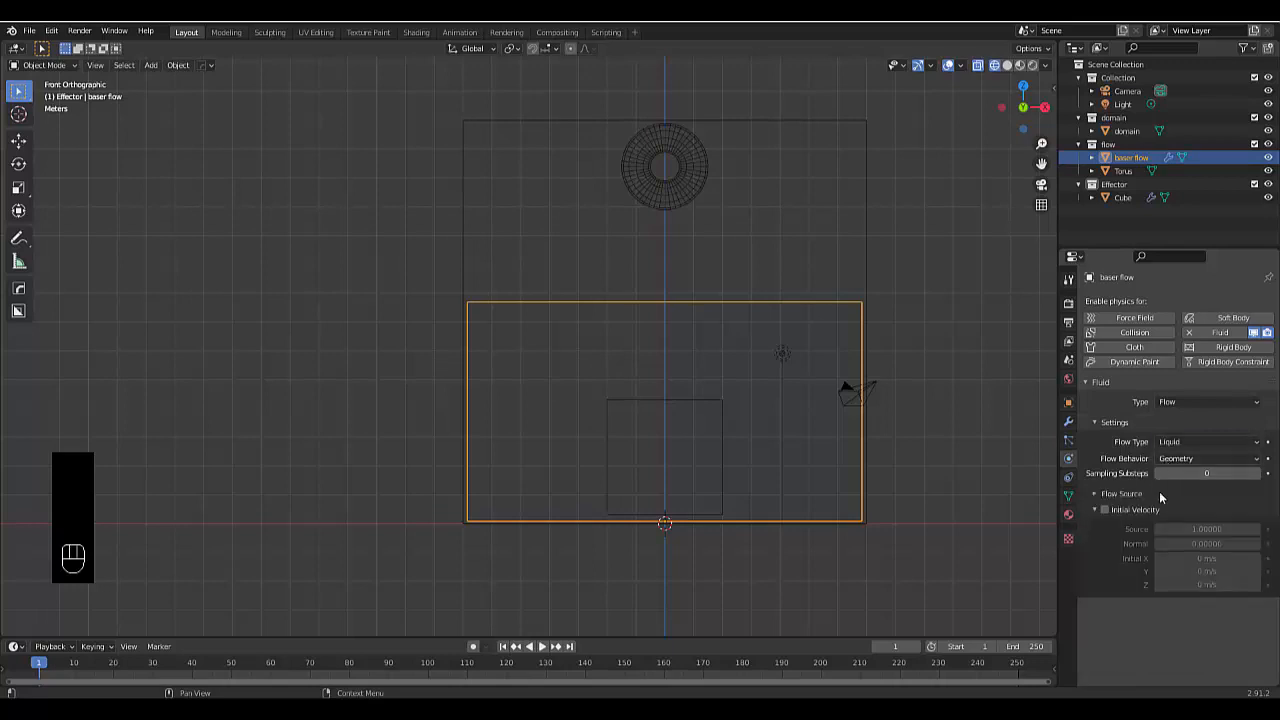
- Set the baser flow object's sampling substeps to 5
click(1190, 473)
text(5)
key(Return)
- Give the torus Fluid physics of type Flow, with Liquid as the flow type
scroll(957, 460, down, 3)
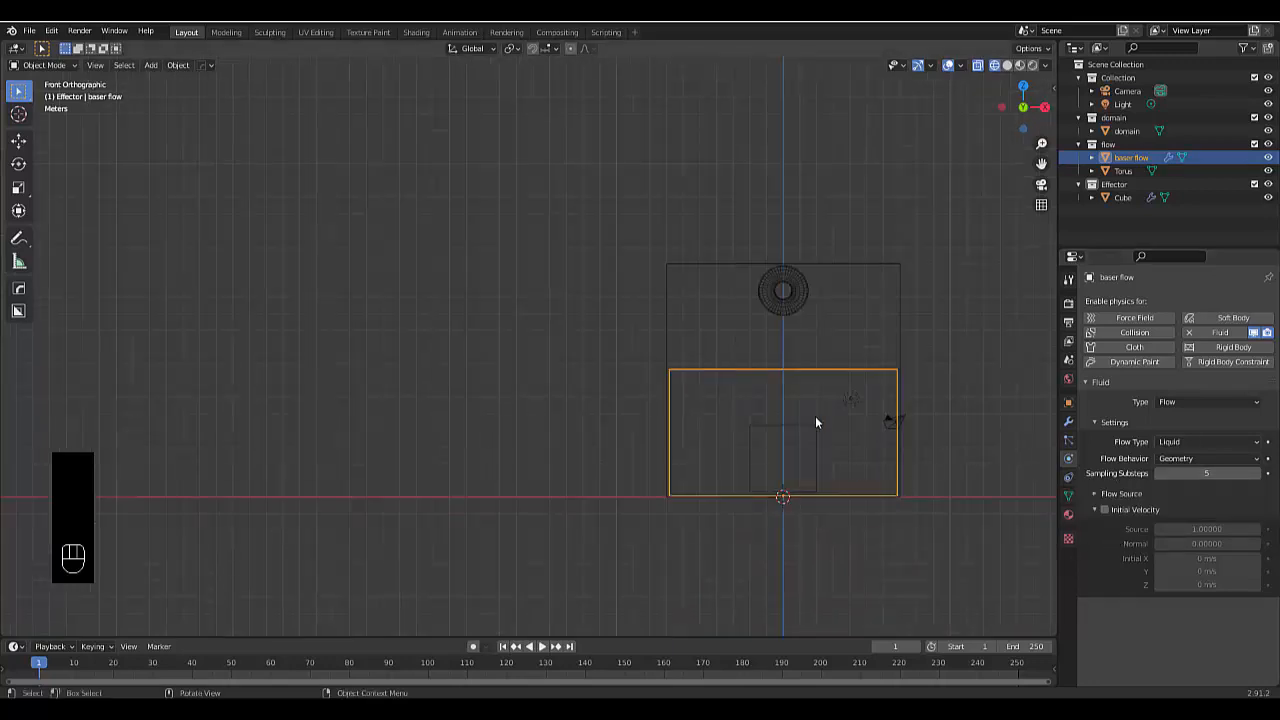
scroll(818, 360, up, 2)
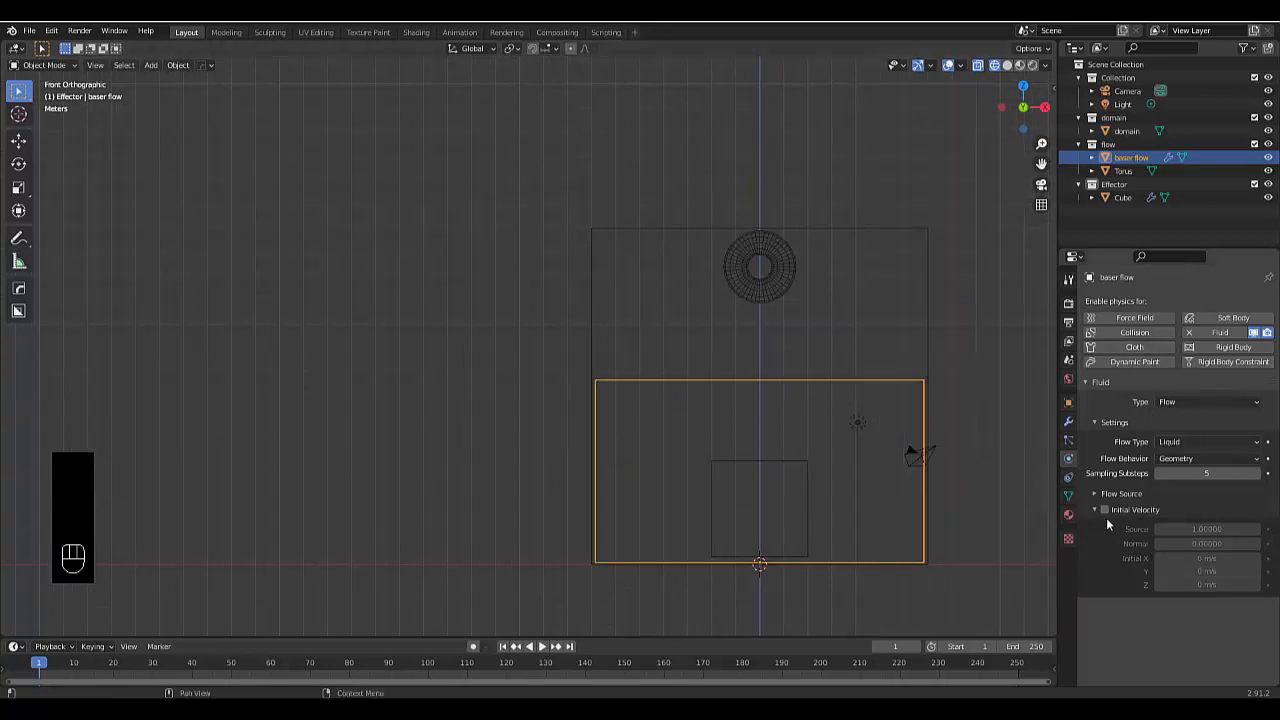
click(737, 278)
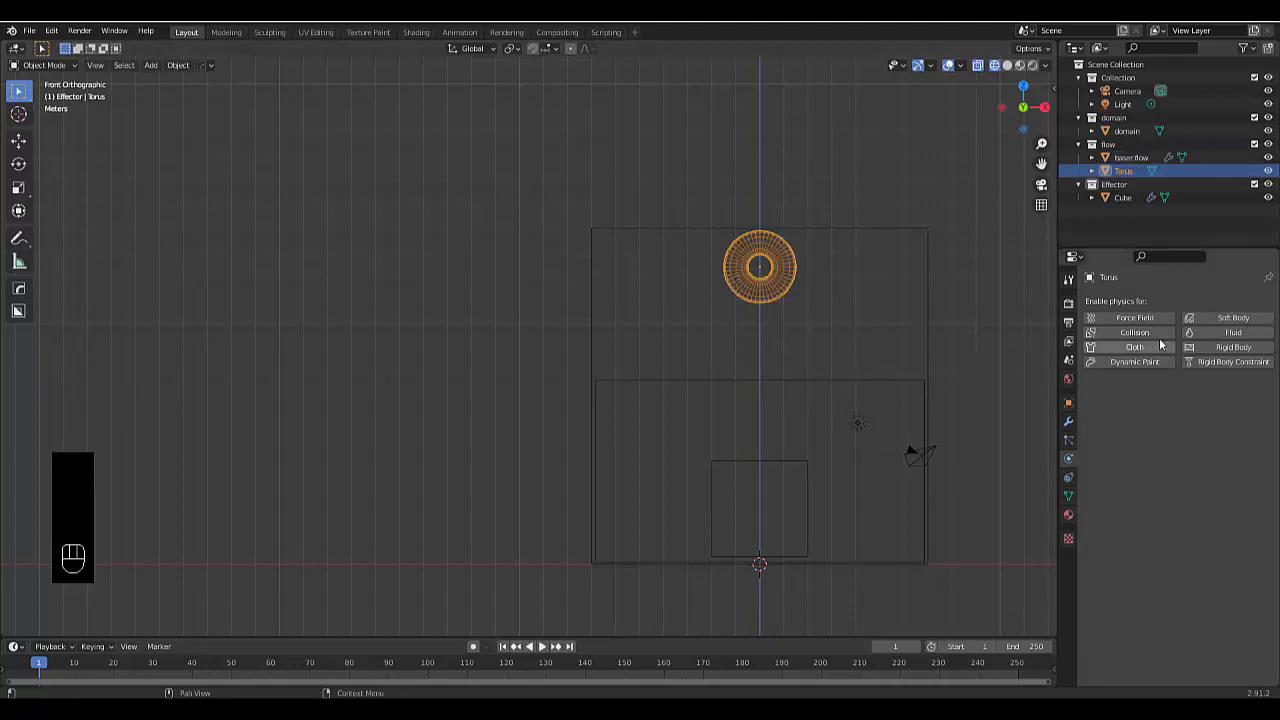
click(1217, 332)
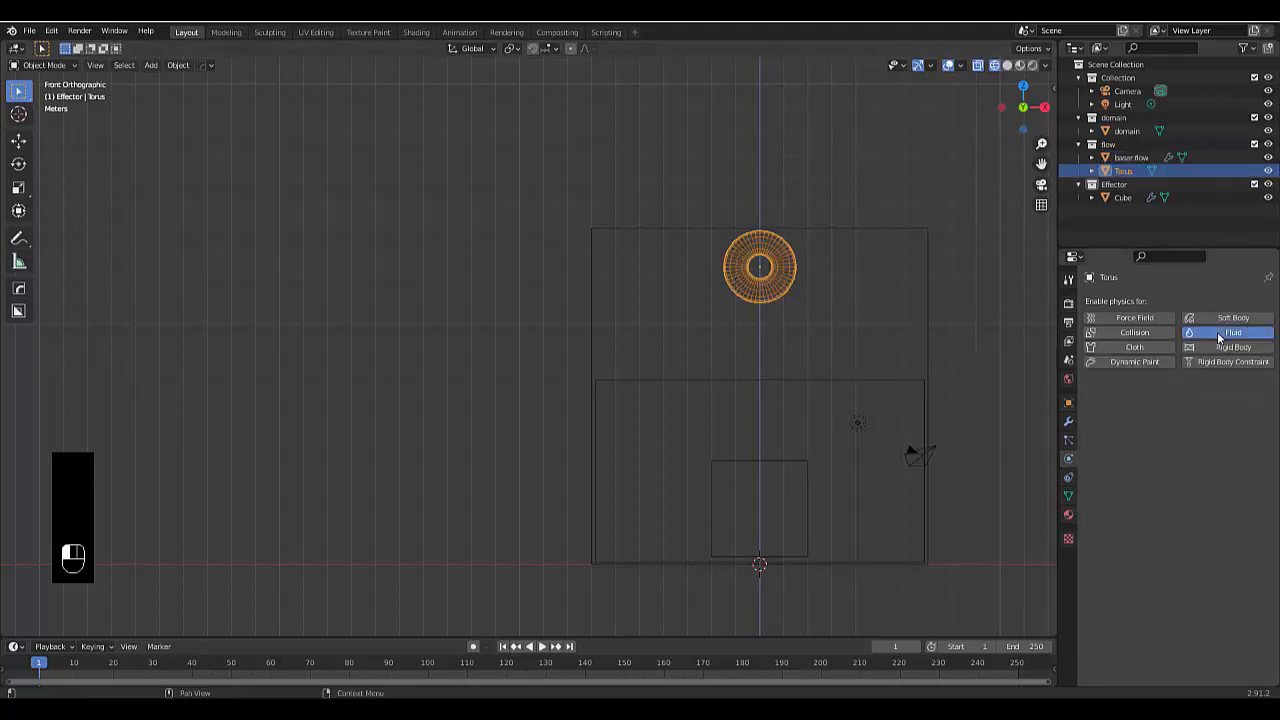
click(1187, 401)
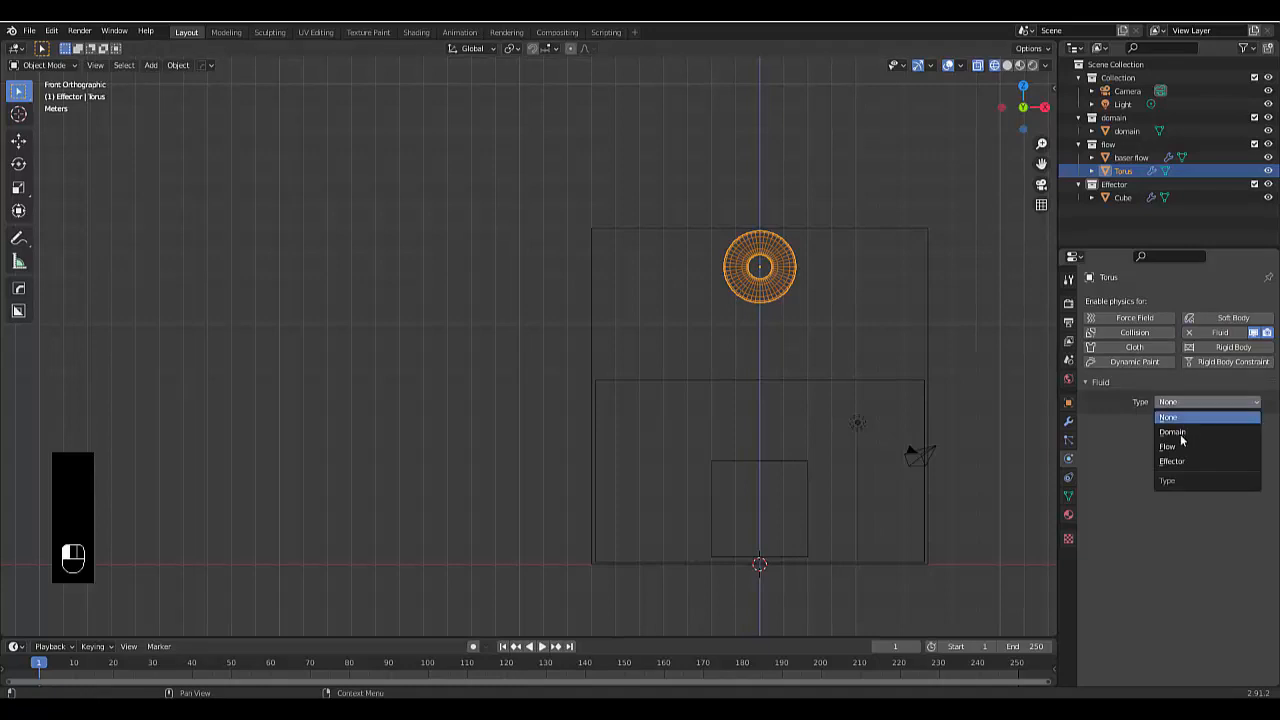
click(1170, 446)
click(1175, 443)
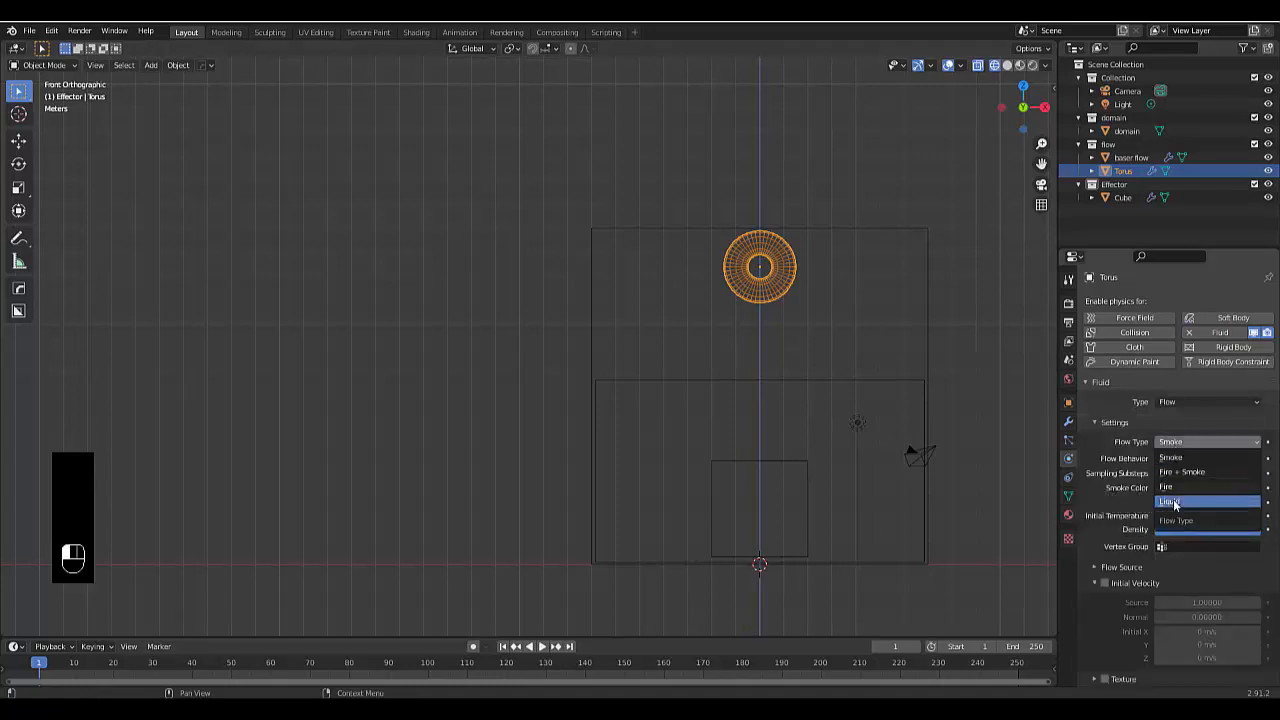
click(1174, 502)
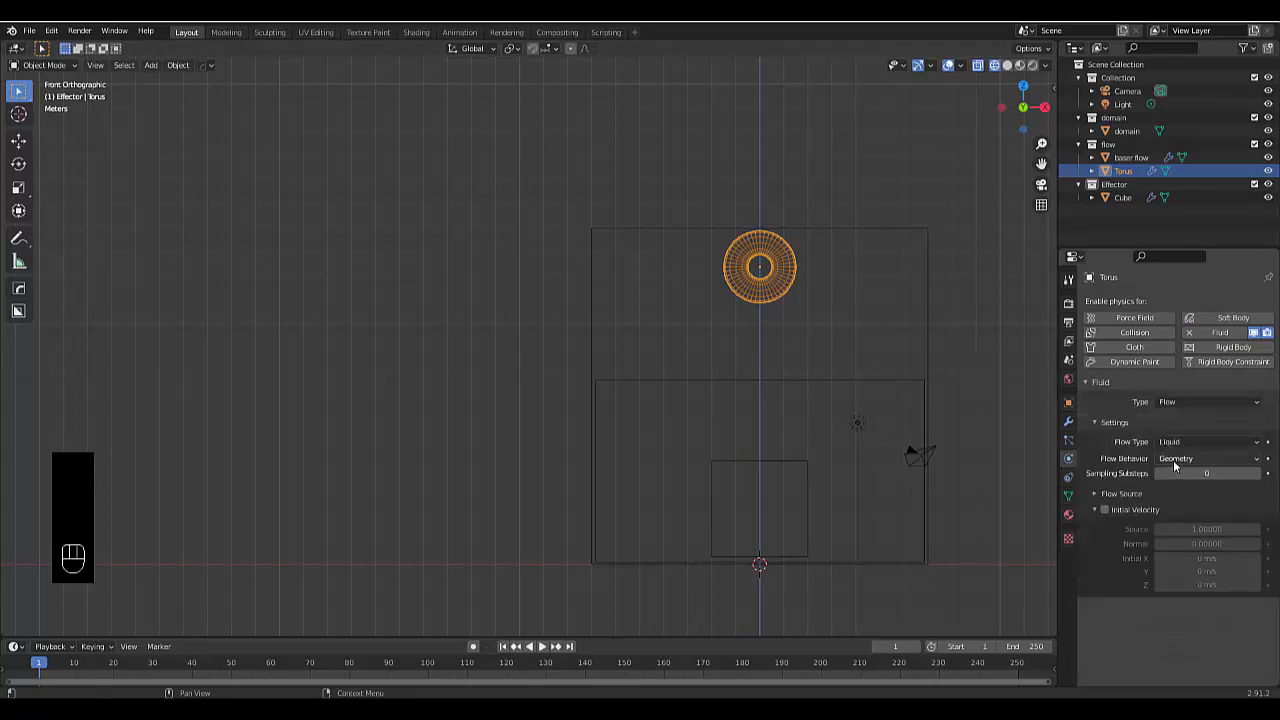
- Set the torus flow's sampling substeps to 5
click(1180, 474)
text(5)
key(Return)
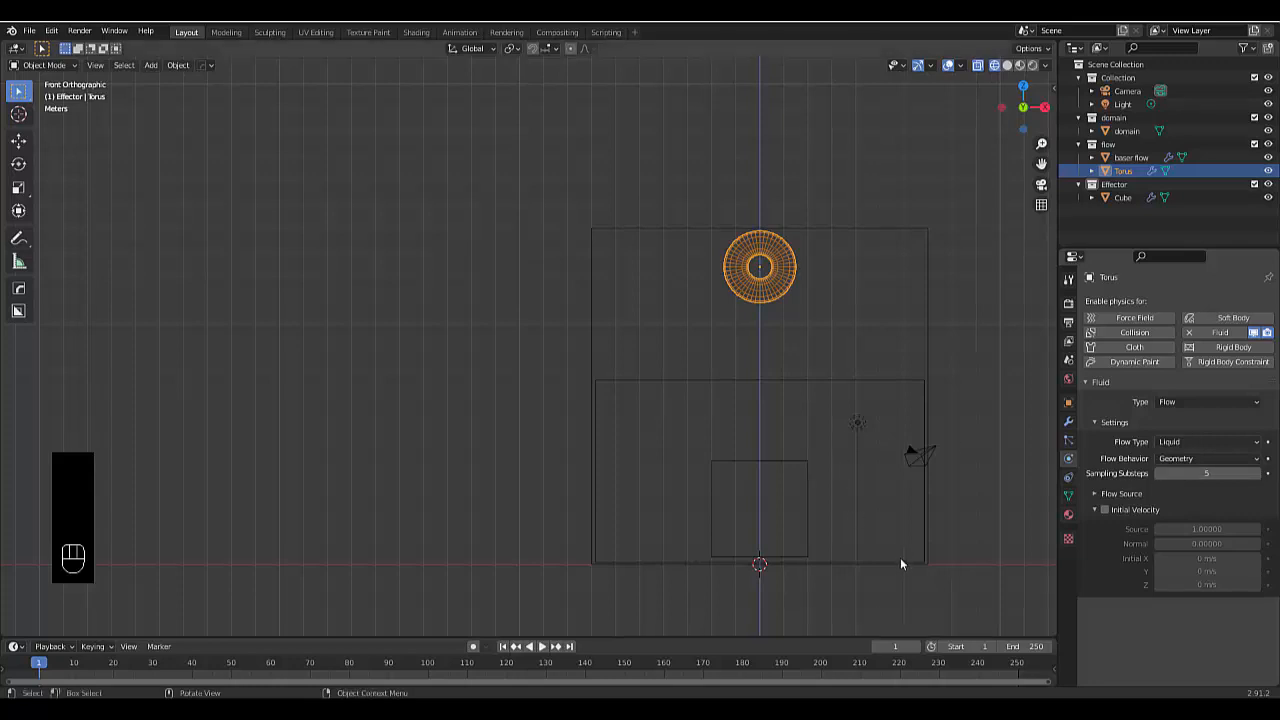
- Give the domain object Fluid physics of type Domain, with Liquid as the domain type
click(1130, 131)
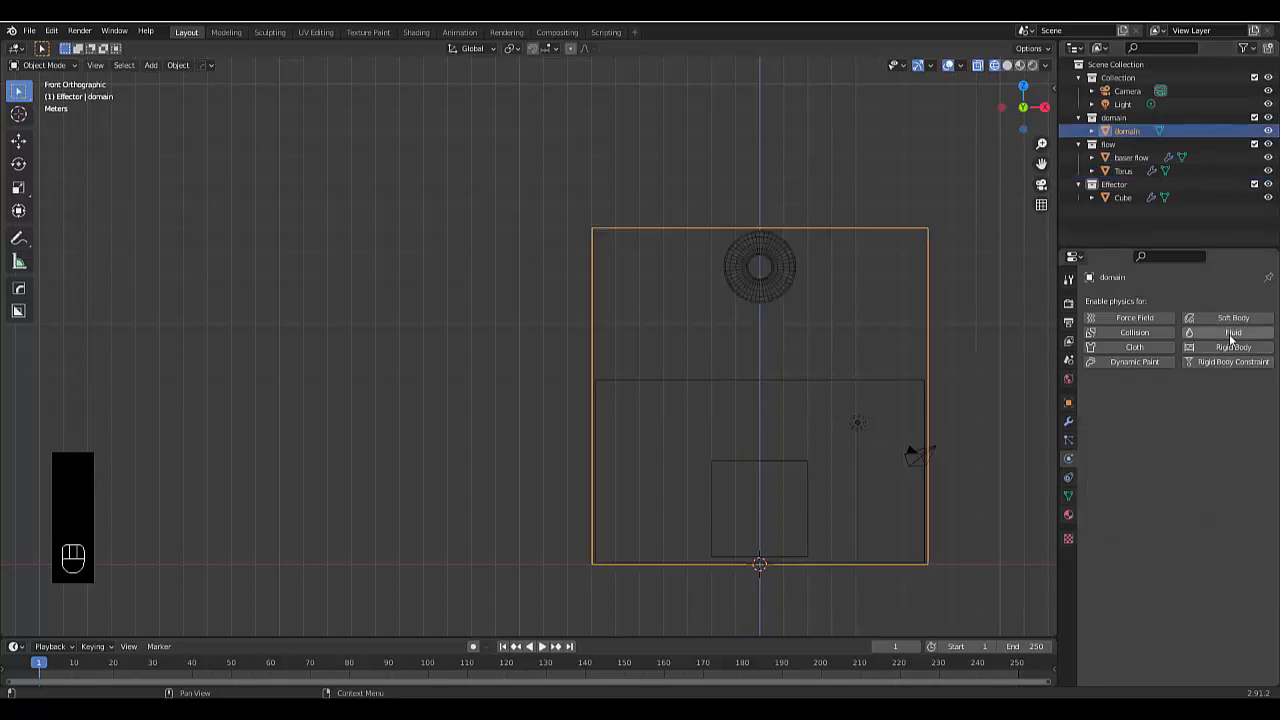
click(1230, 332)
click(1208, 401)
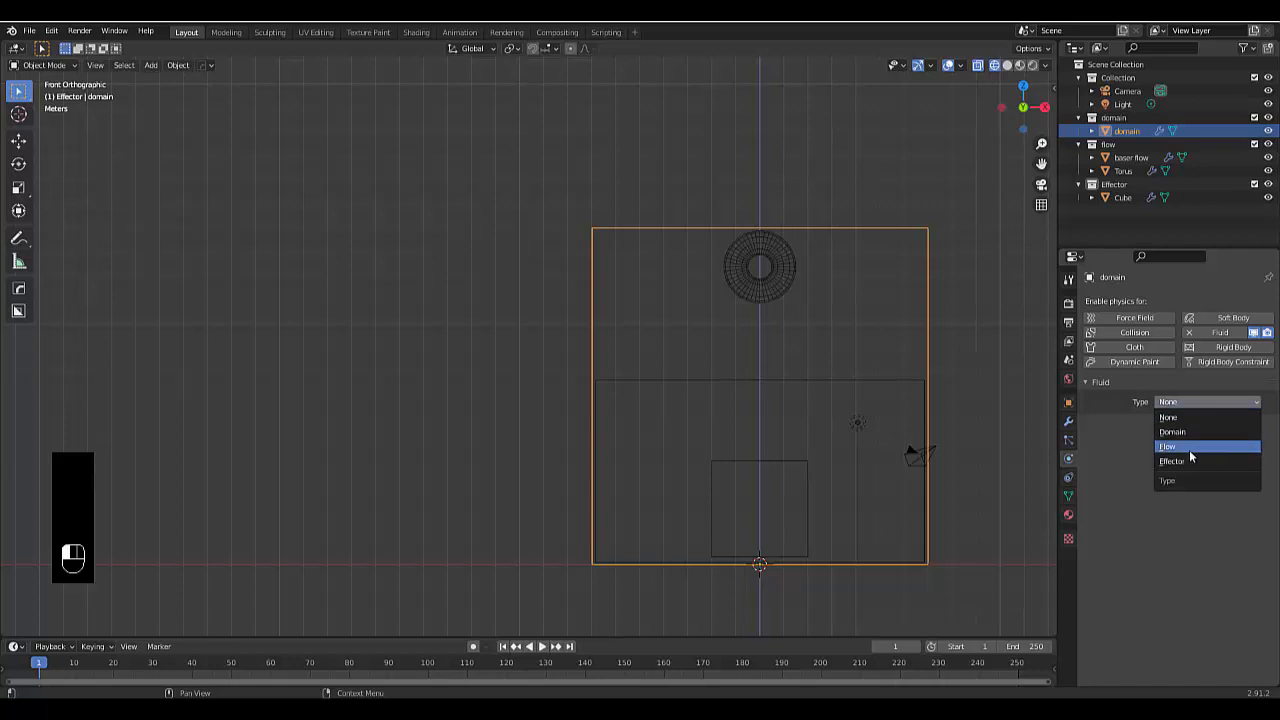
click(1182, 432)
click(1191, 440)
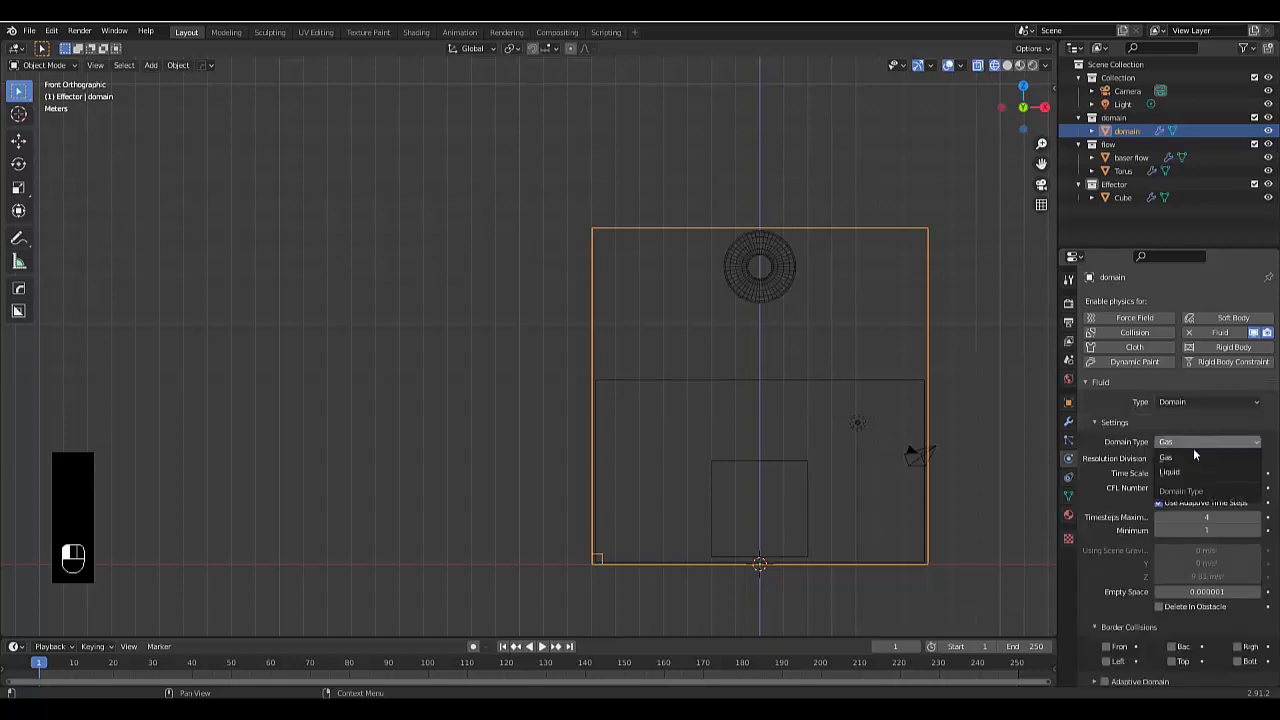
click(1189, 467)
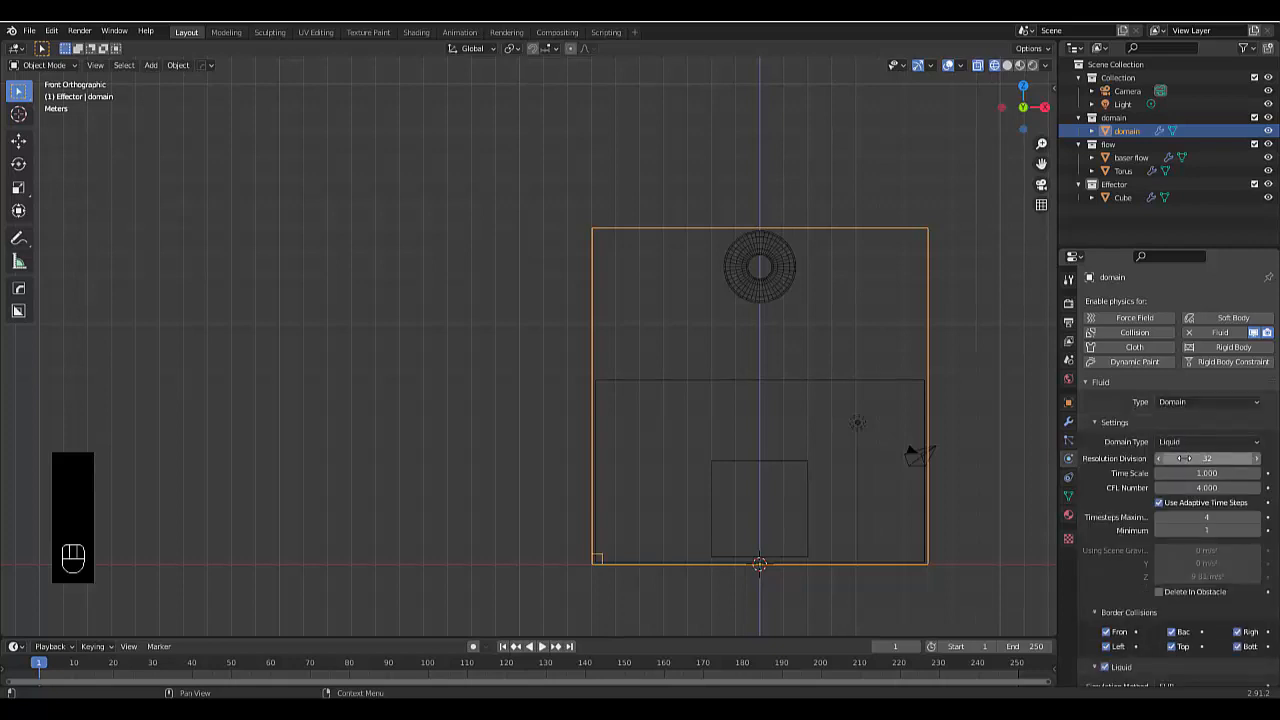
- Set the domain's resolution divisions to 64
double_click(1195, 458)
text(64)
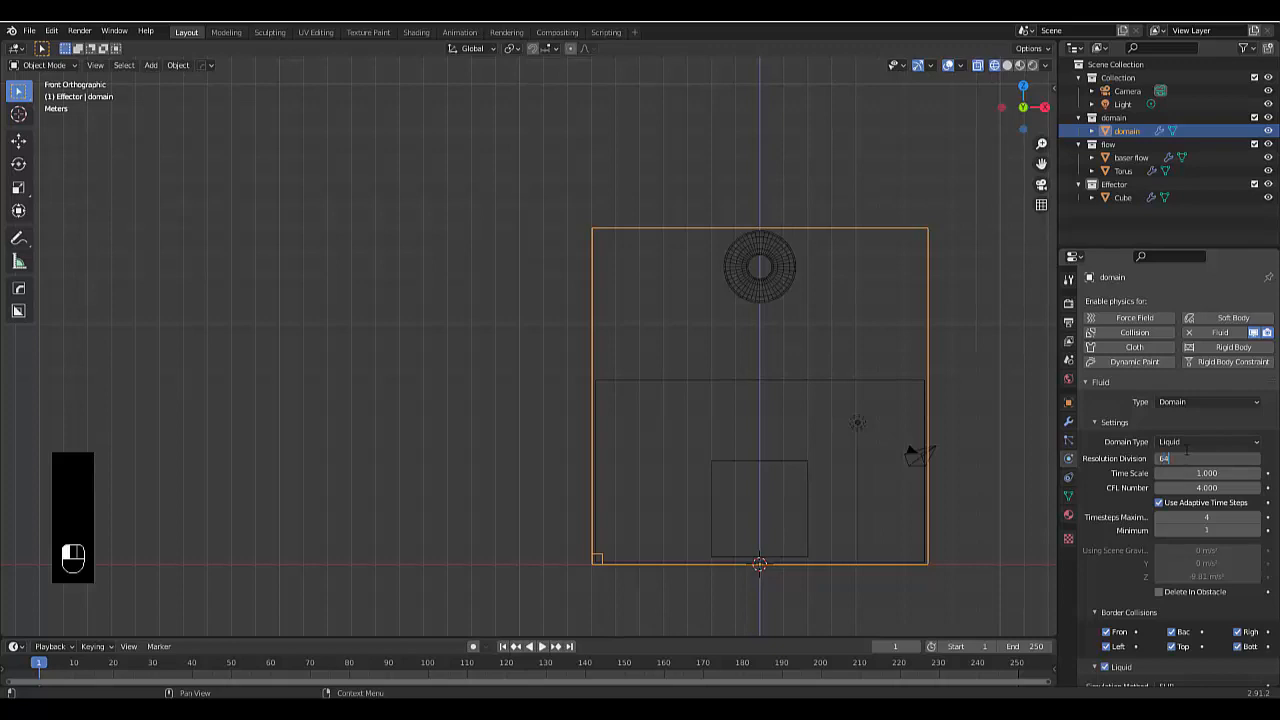
click(1094, 422)
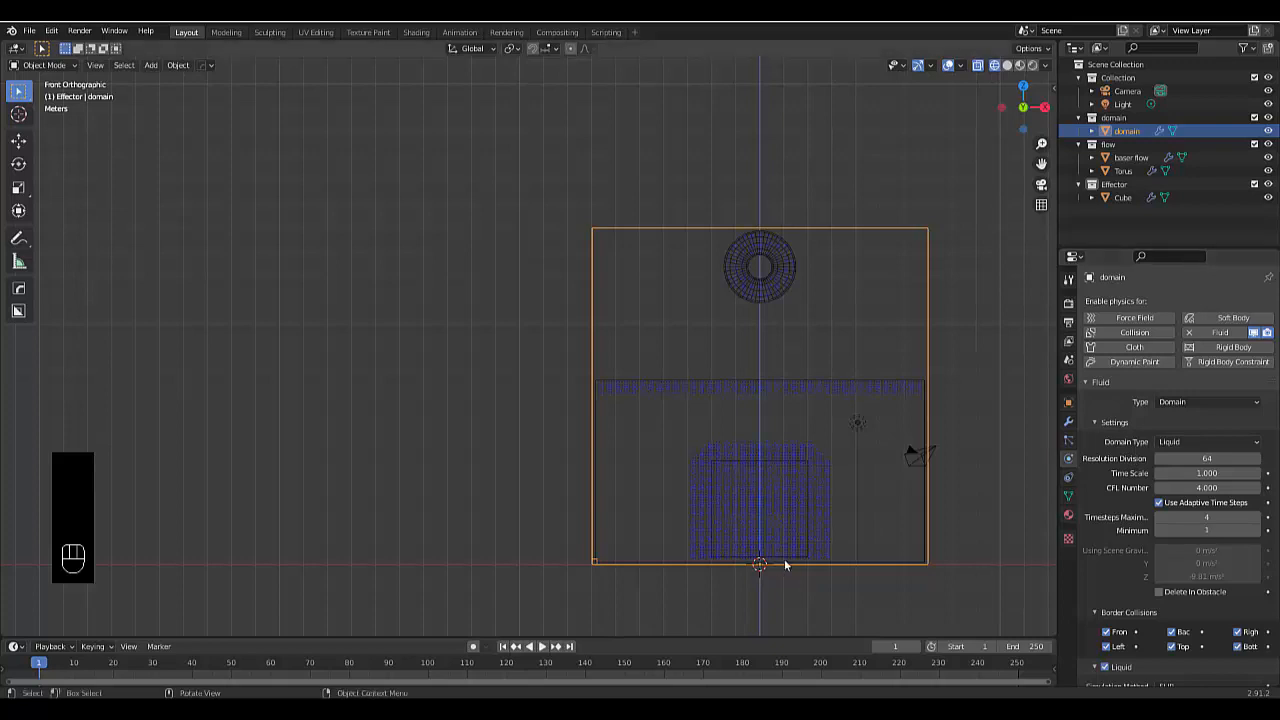
scroll(780, 478, up, 2)
scroll(782, 480, down, 1)
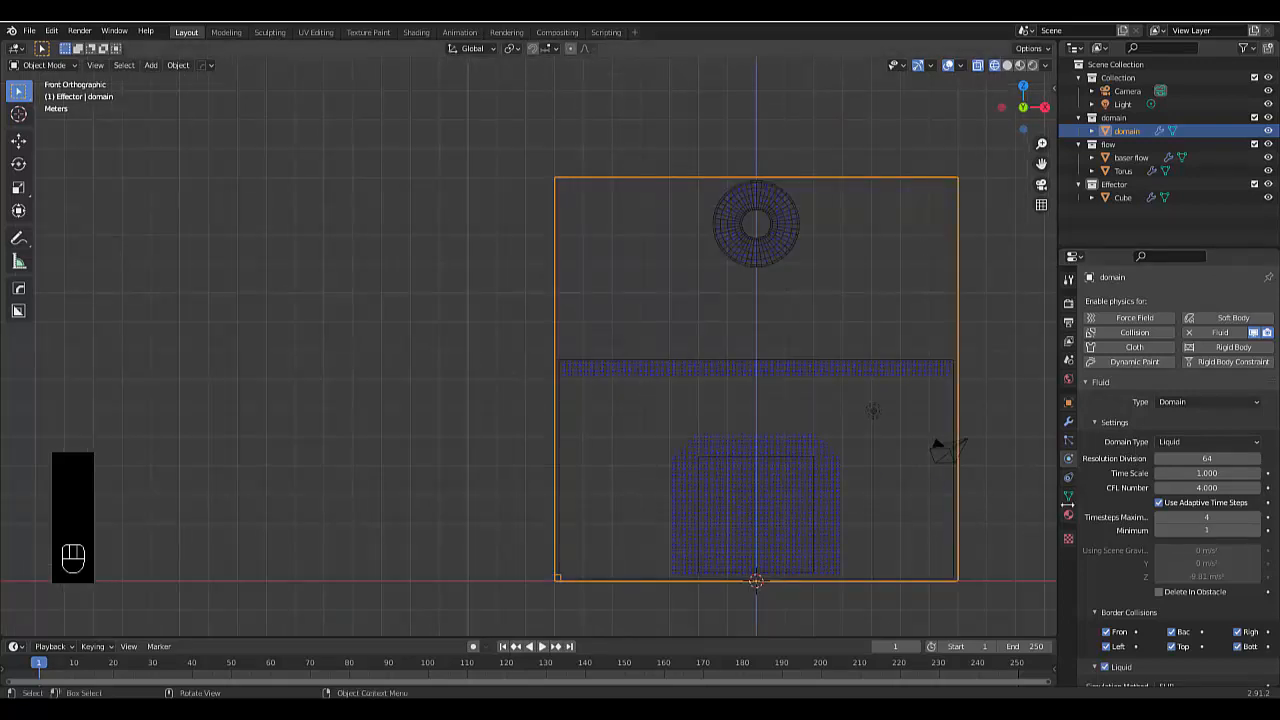
- Set the domain's adaptive timesteps to a maximum of 8 and a minimum of 4
click(1204, 516)
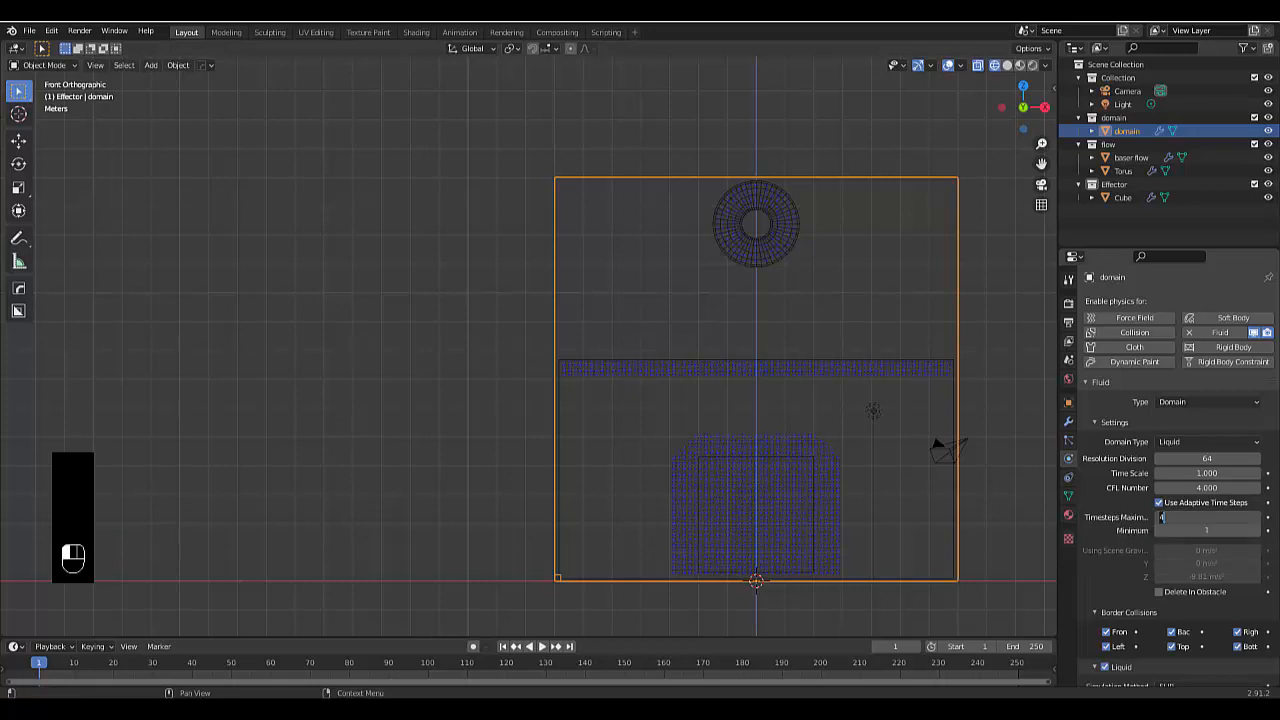
text(6)
click(1205, 529)
text(4)
- Change the domain's cache type to Modular
scroll(1139, 551, down, 4)
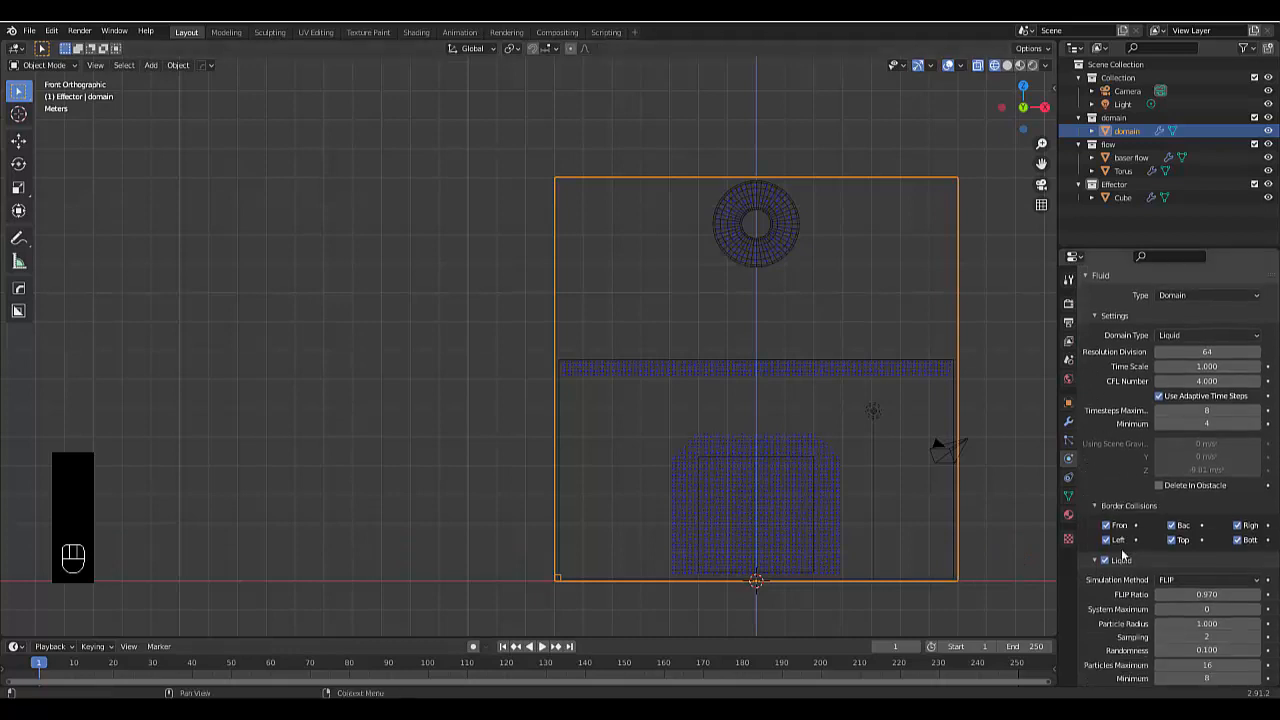
scroll(1124, 556, down, 12)
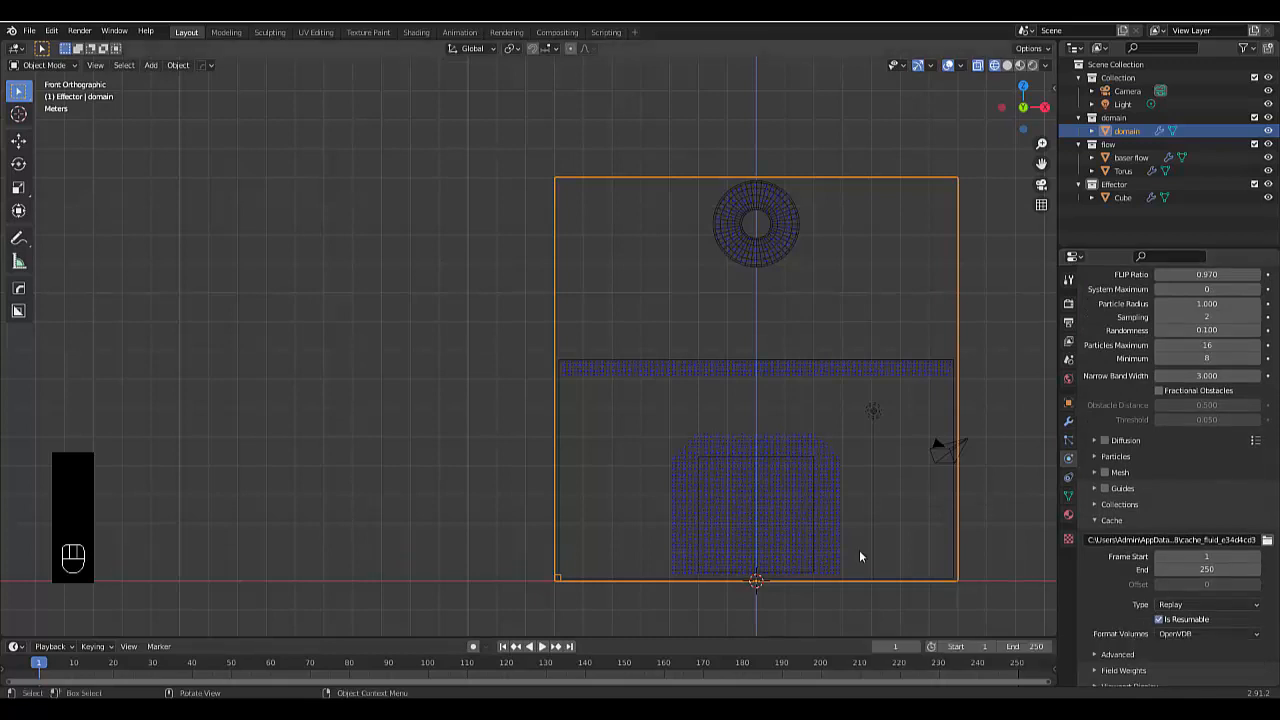
click(1168, 604)
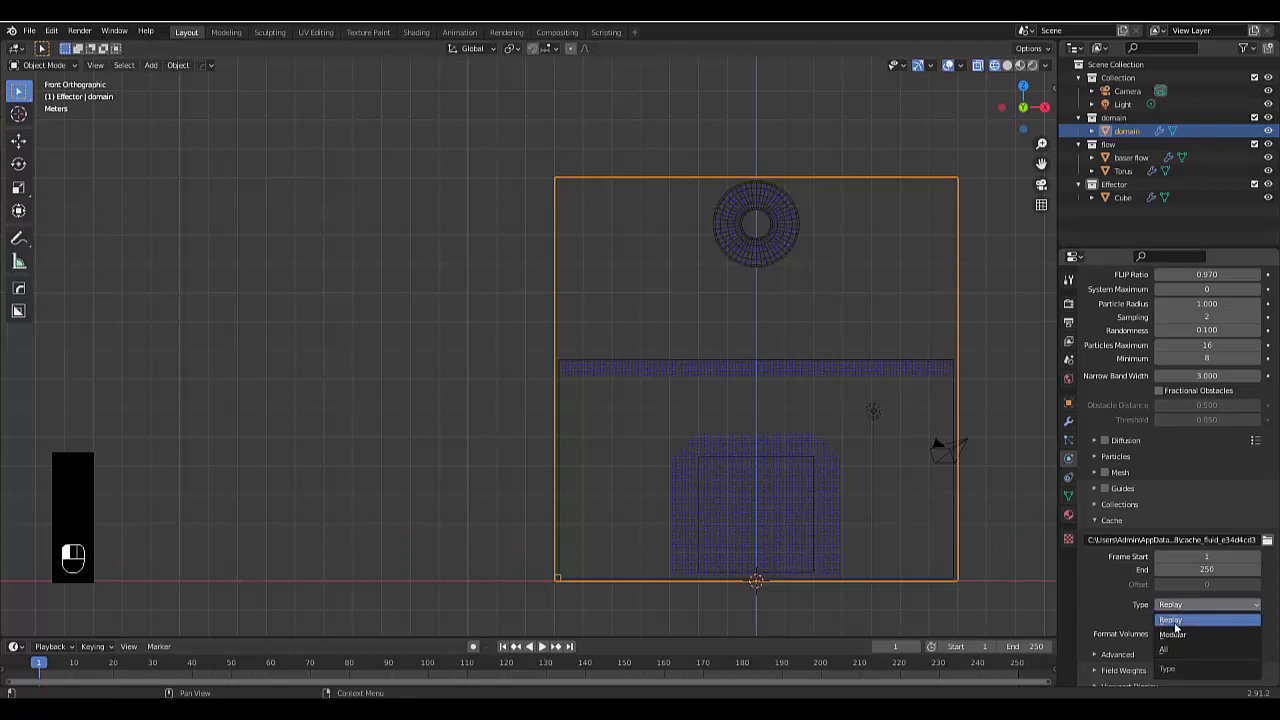
click(1180, 636)
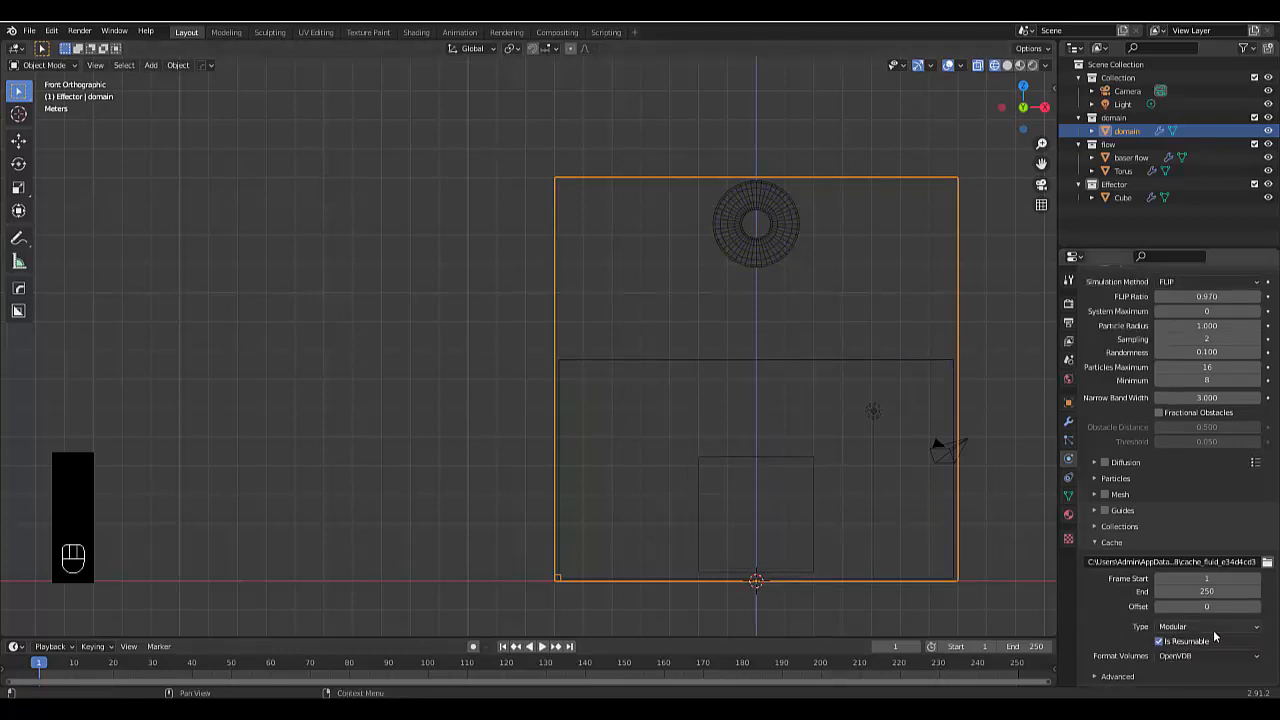
- Set the end frame to 120 for both the domain's cache and the scene's timeline
click(1203, 596)
text(1209)
key(BackSpace)
key(Return)
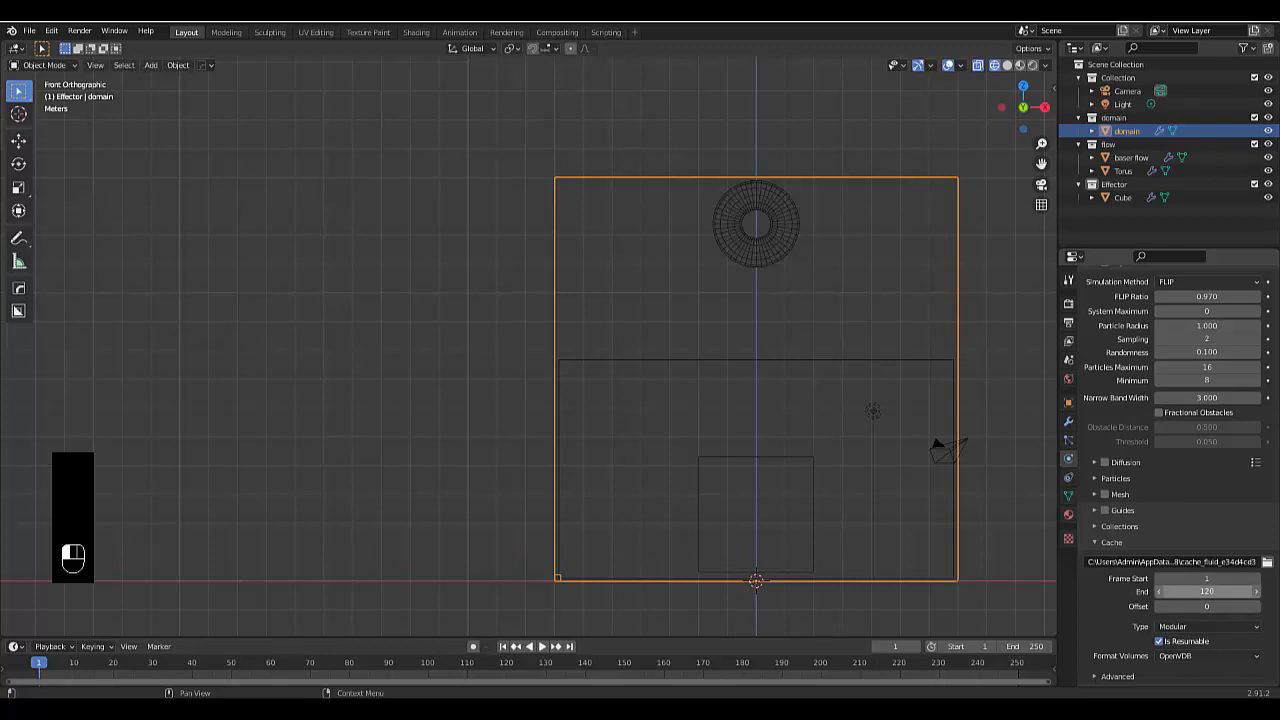
click(1026, 646)
text(120)
key(Return)
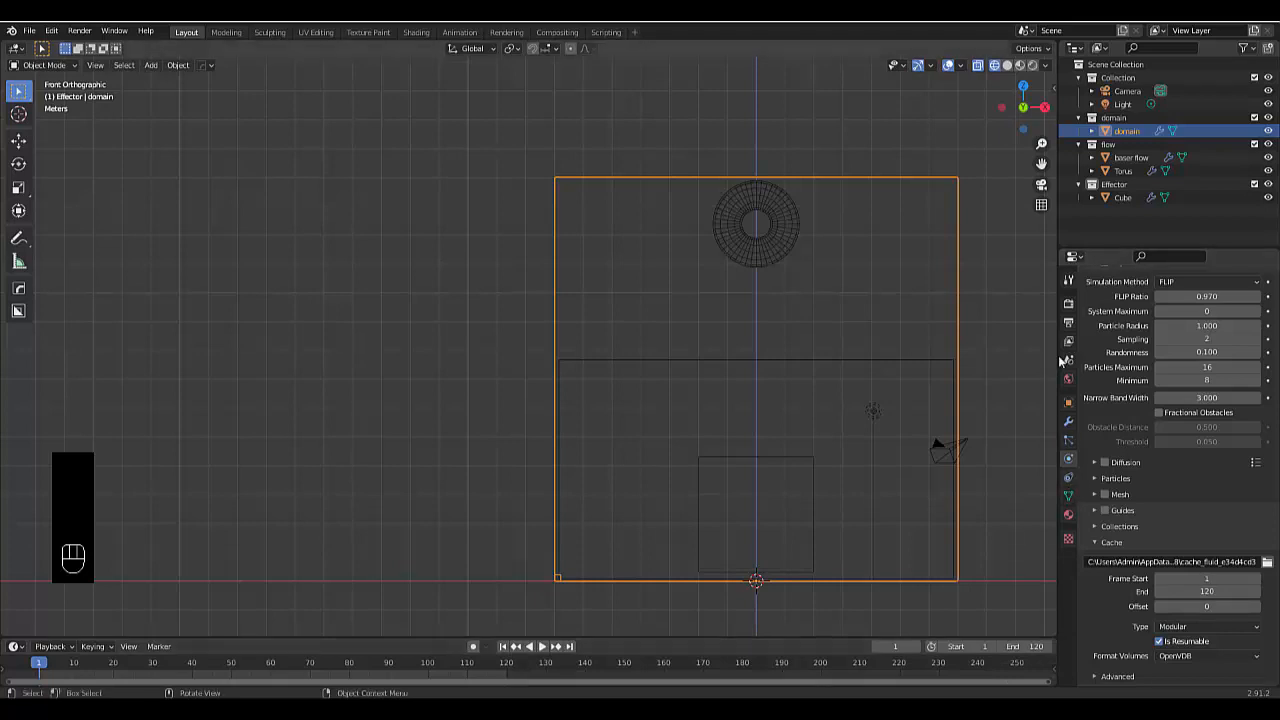
- Check the frame range in the scene's output settings and return to the domain's fluid physics settings
click(1068, 304)
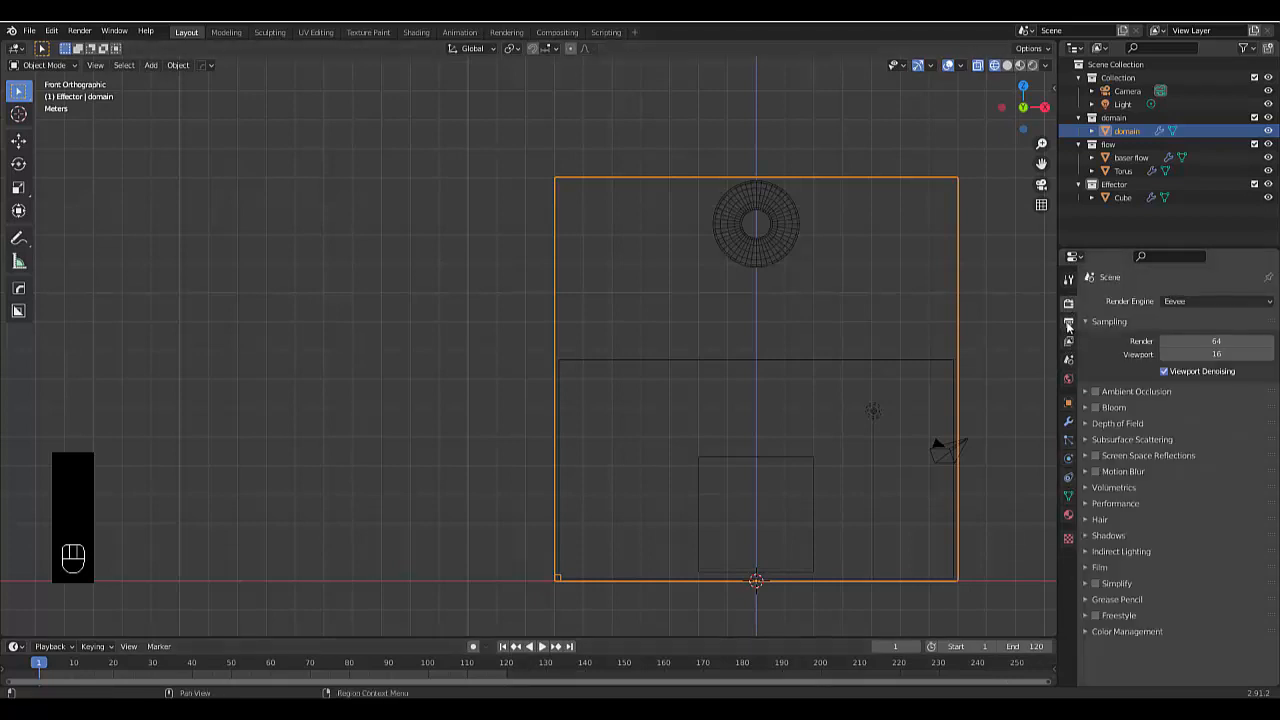
click(1068, 322)
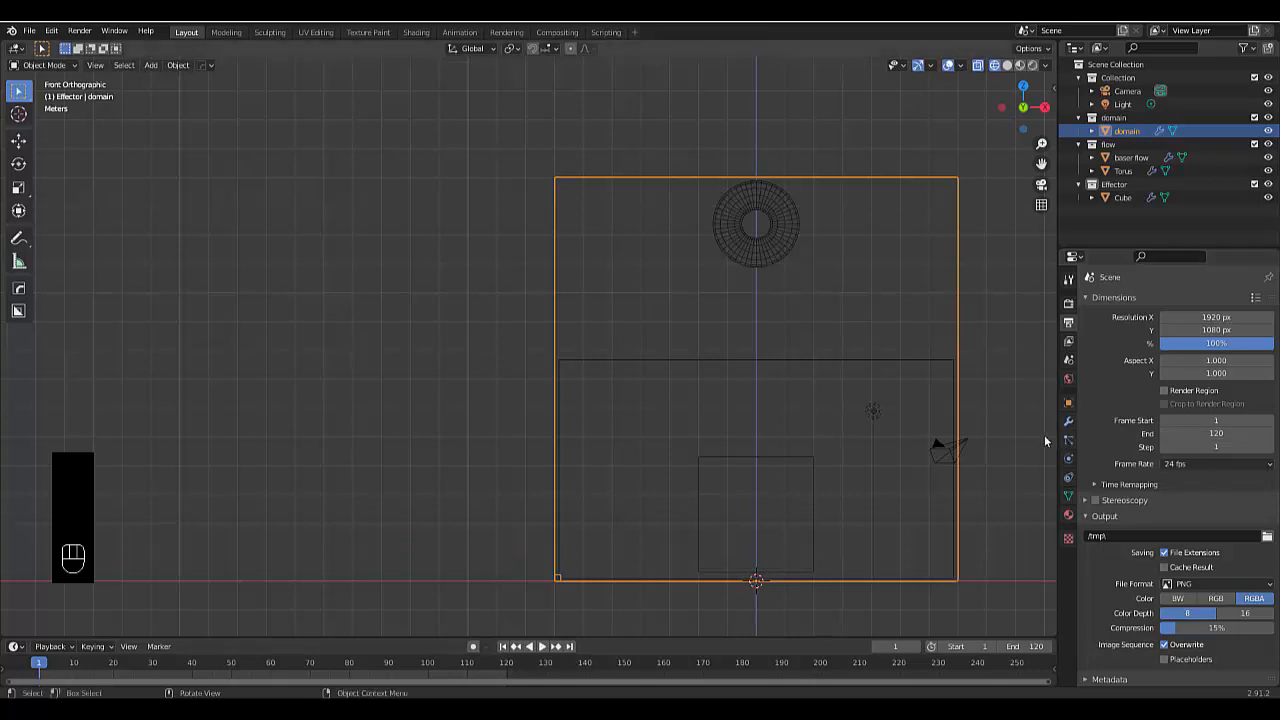
click(1068, 458)
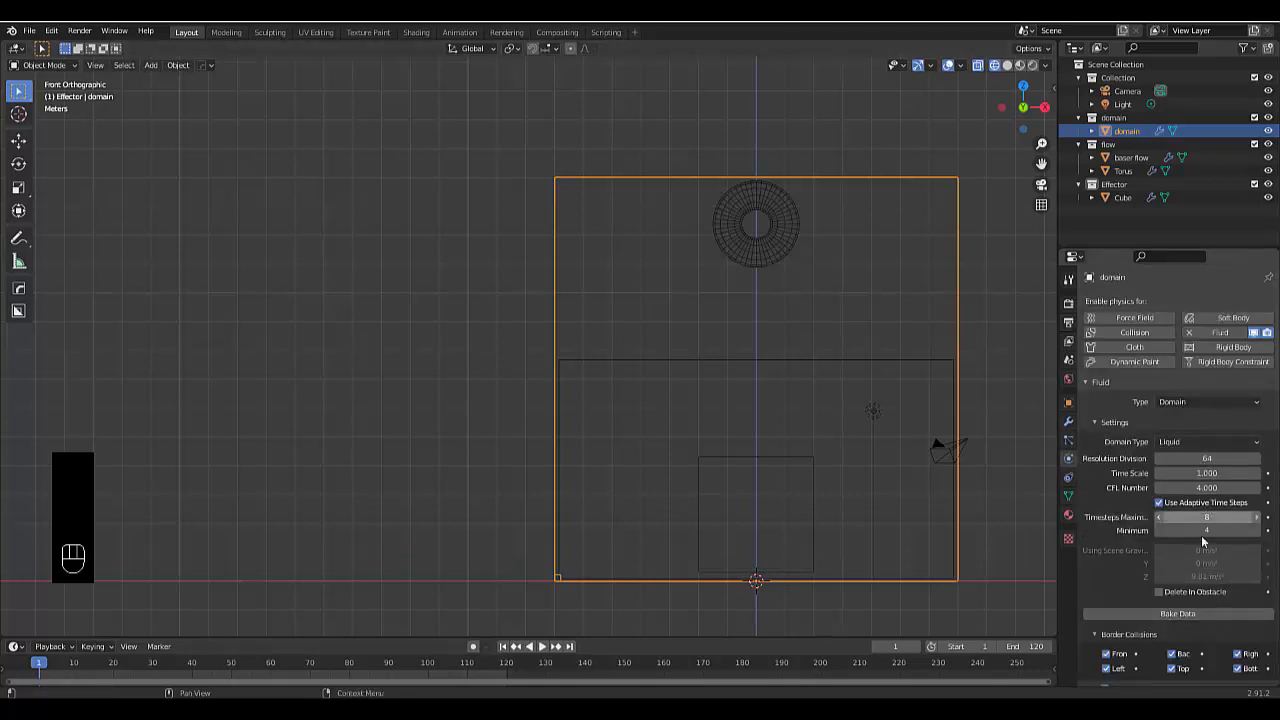
scroll(1170, 585, down, 7)
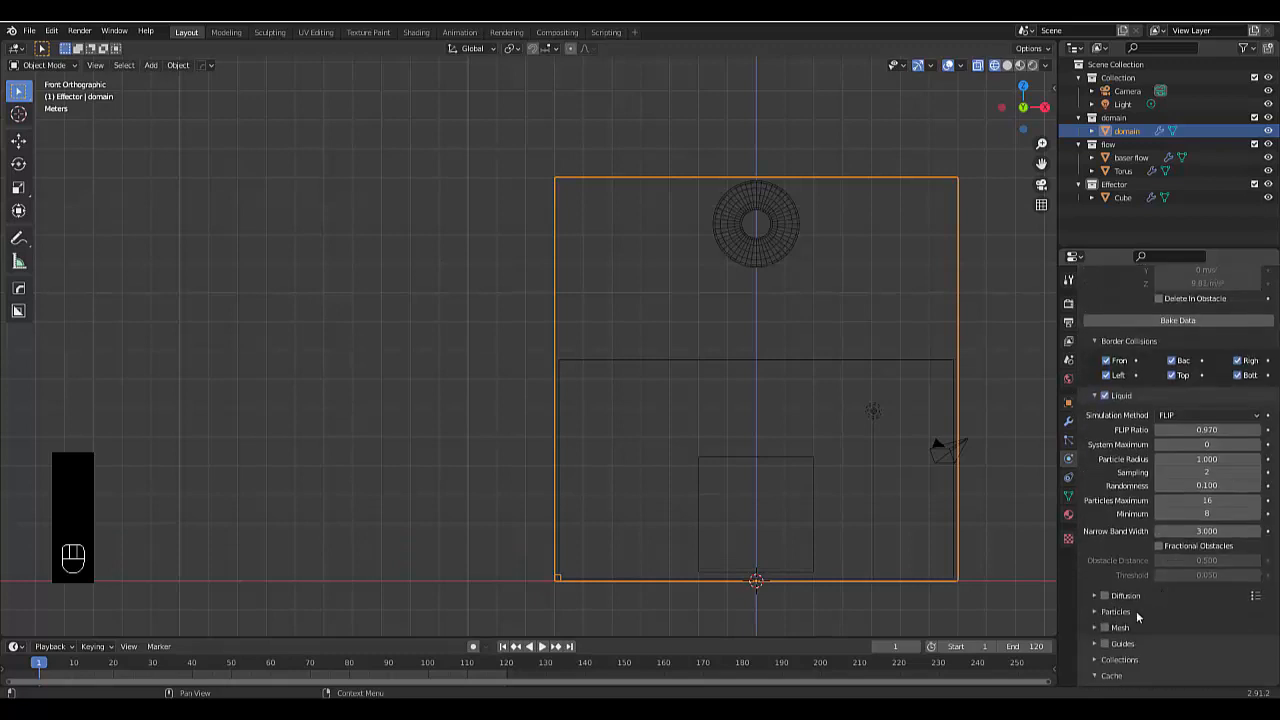
- Enable mesh generation for the liquid domain and change its cache type to All
click(1104, 626)
scroll(1142, 584, down, 3)
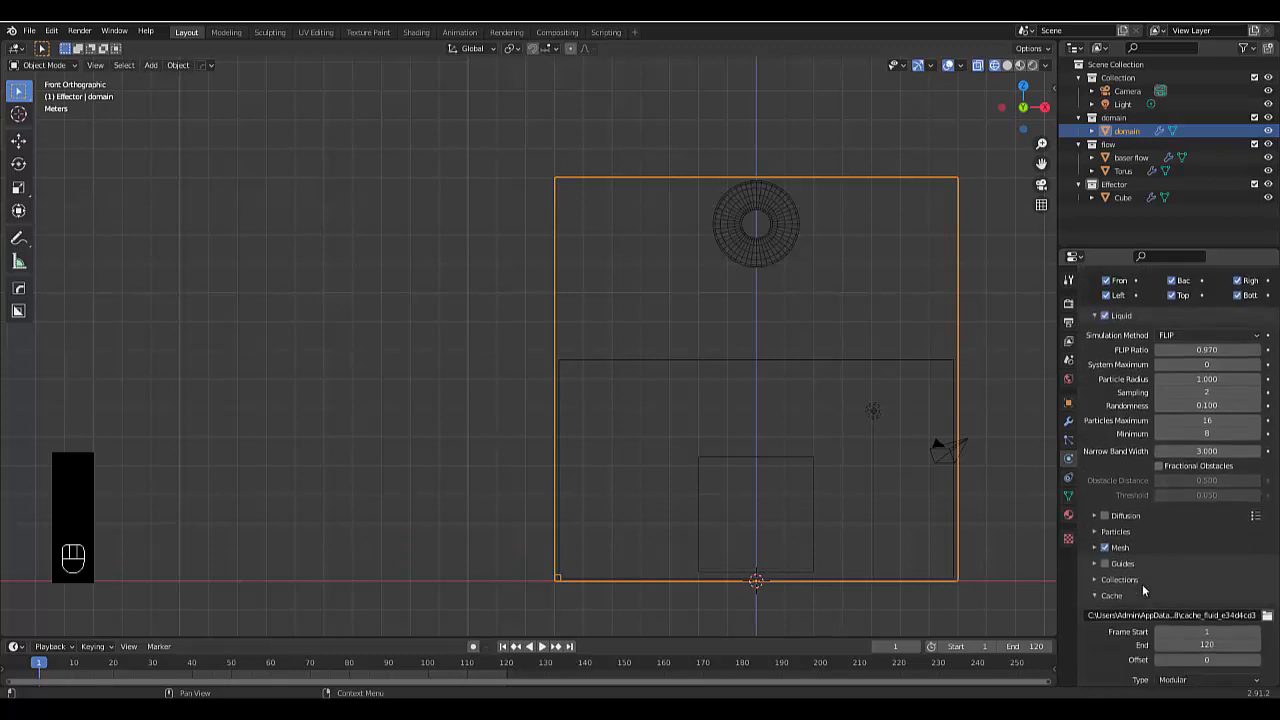
click(1170, 628)
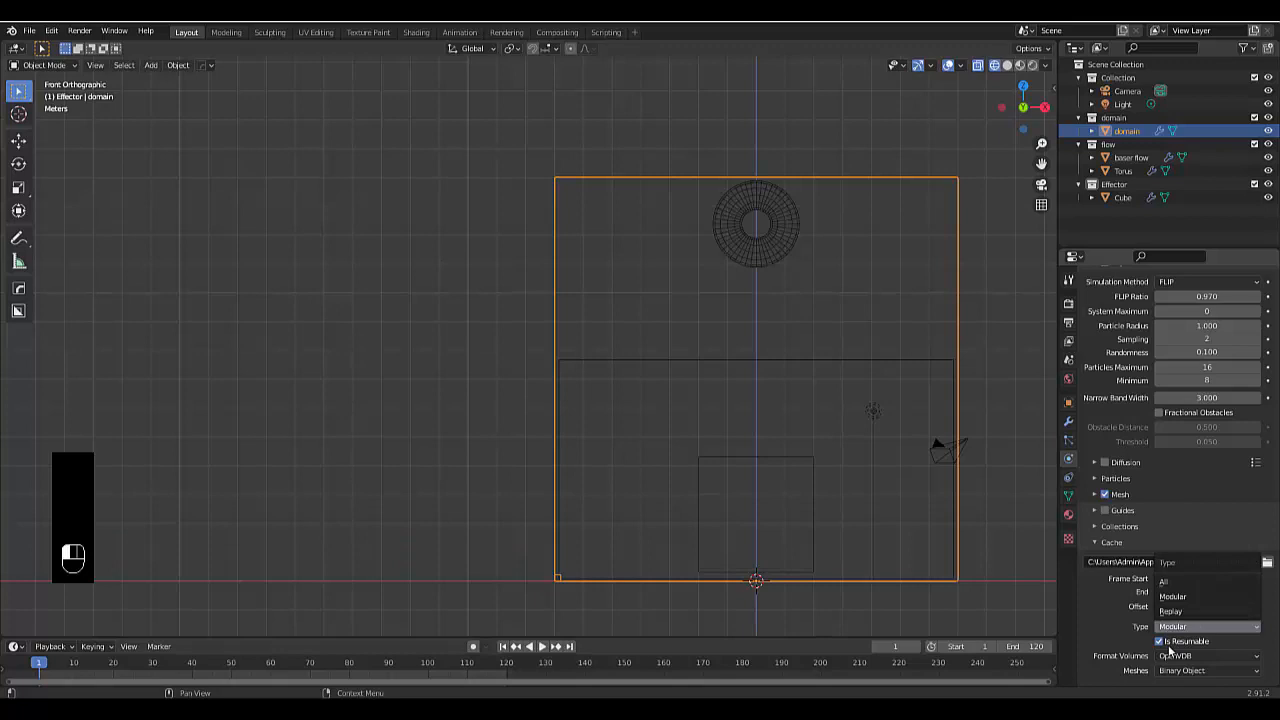
click(1170, 583)
scroll(1118, 593, down, 1)
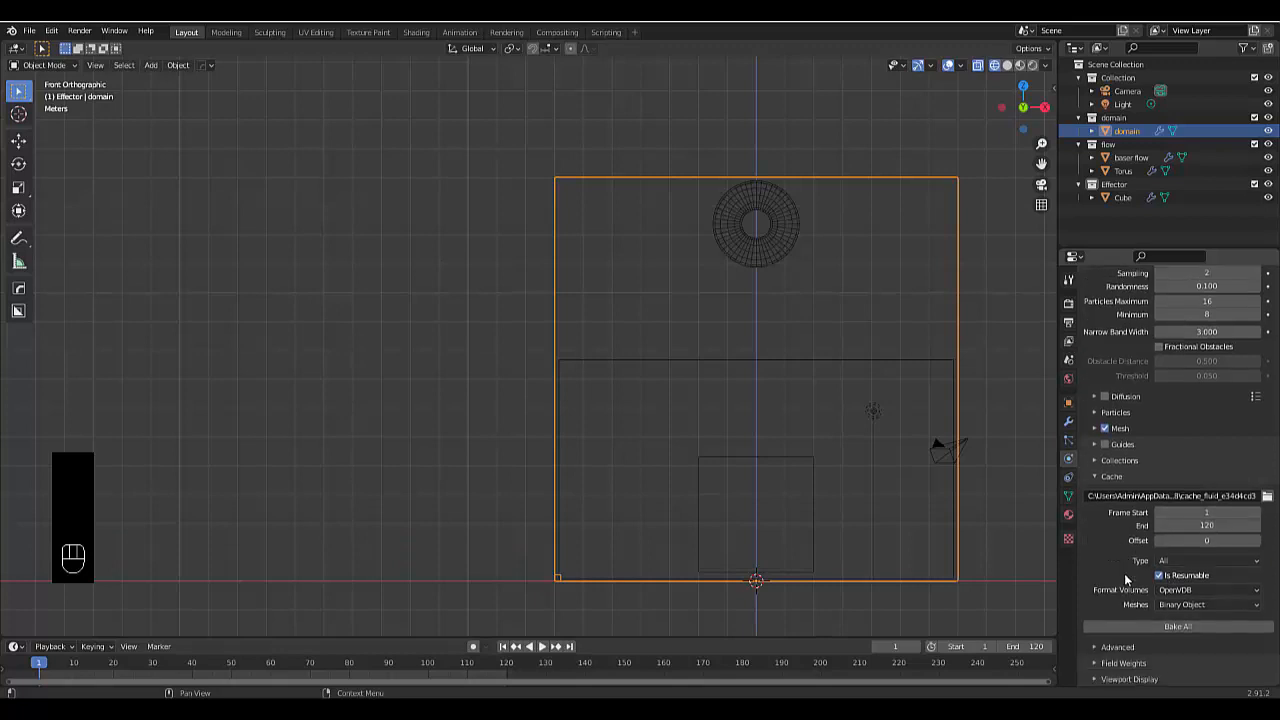
- Bake all of the domain's fluid simulation and play back the result up to frame 53
click(1146, 628)
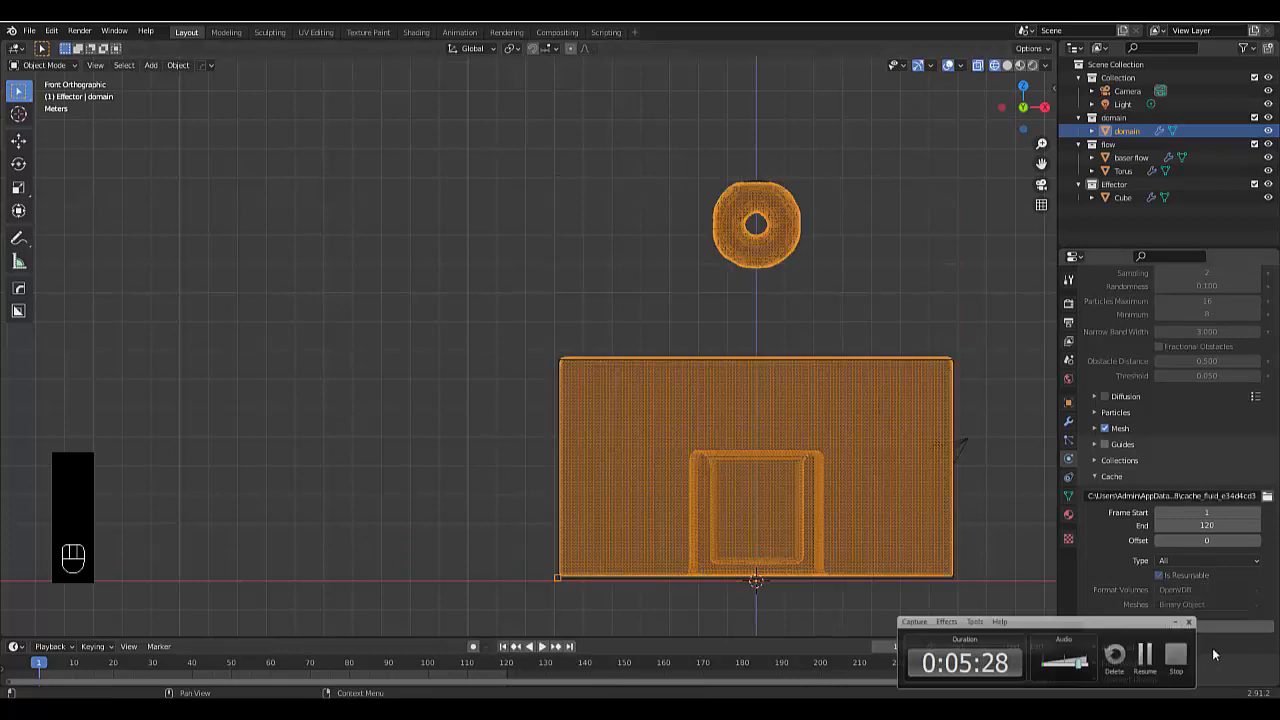
click(542, 646)
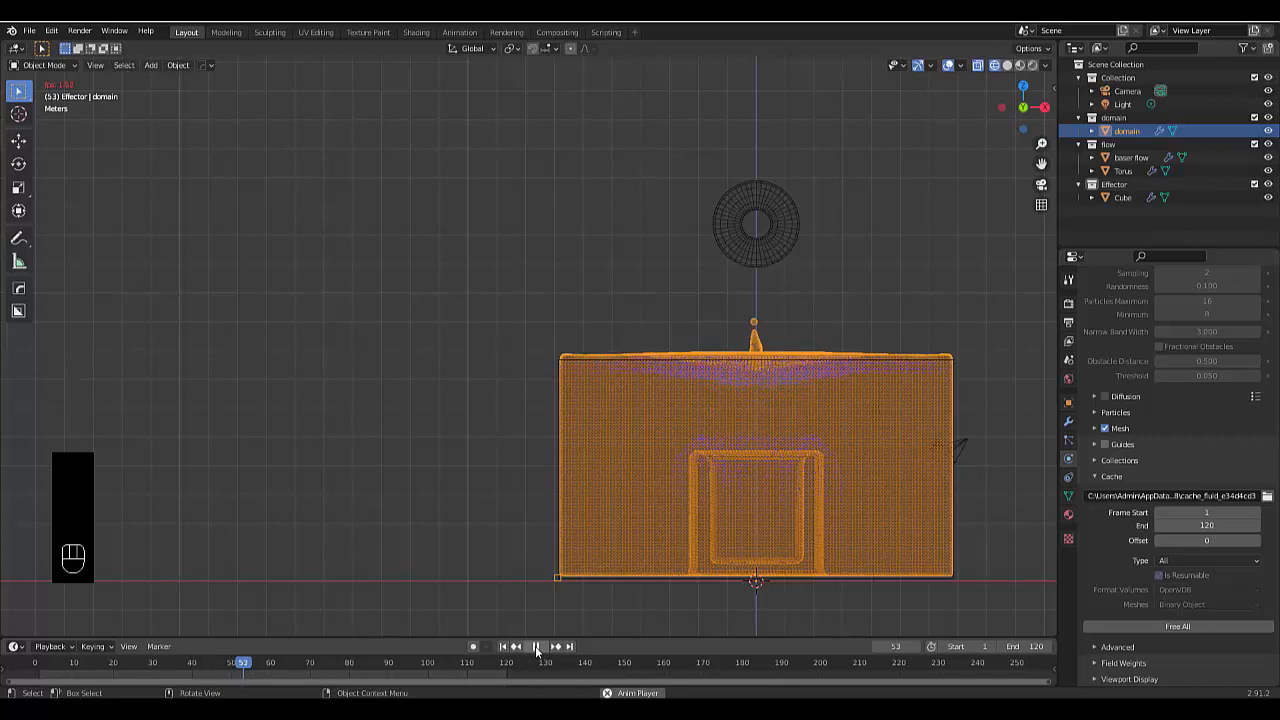
click(537, 647)
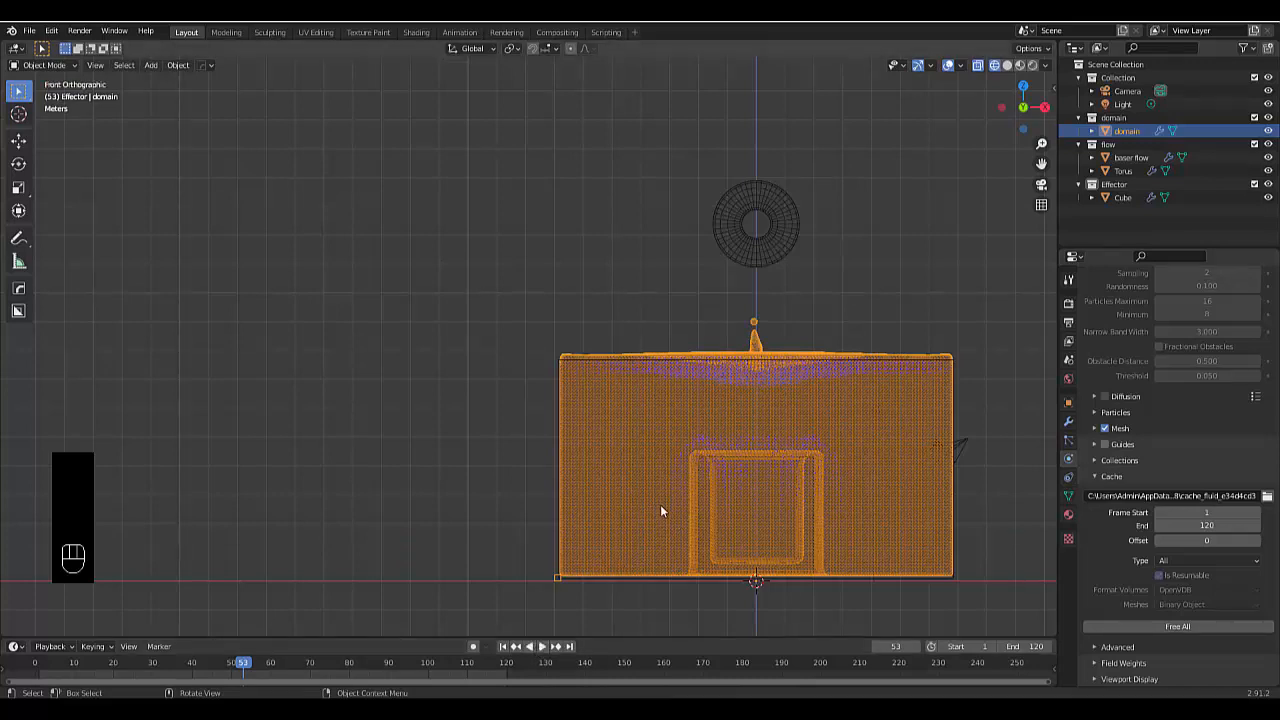
- Insert a Location, Rotation & Scale keyframe for the effector cube at frame 50
click(1123, 197)
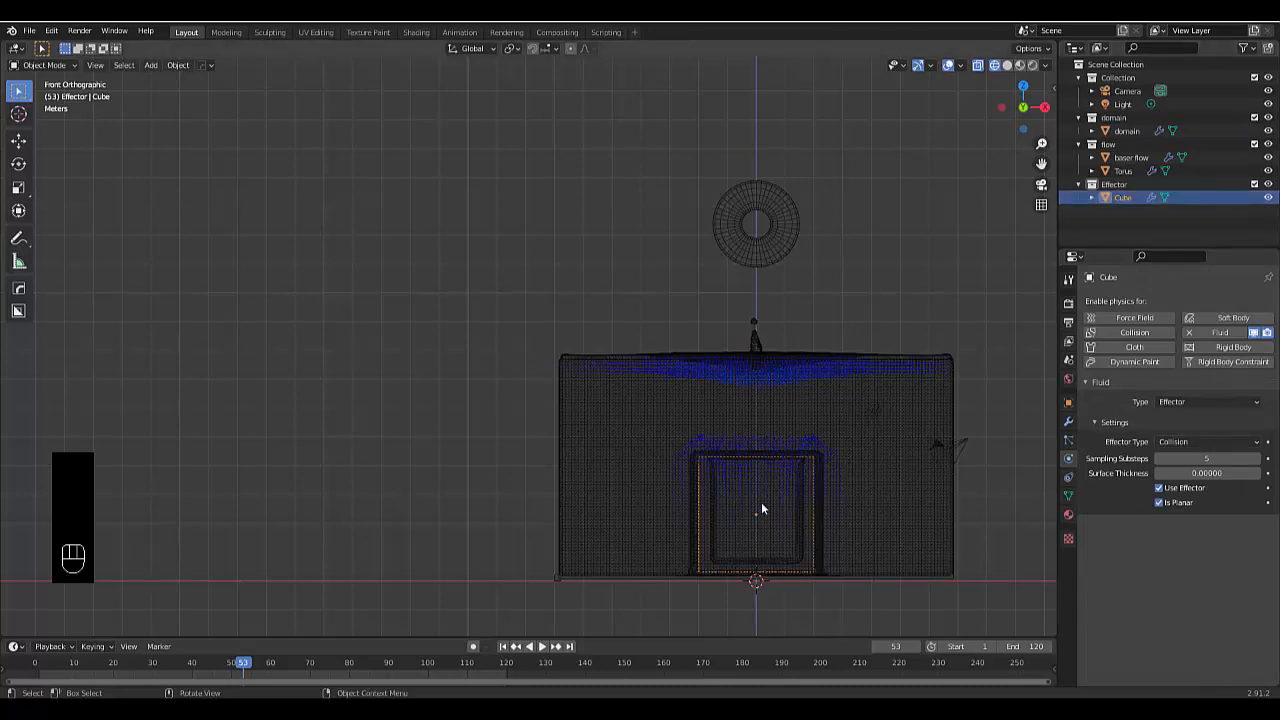
click(877, 647)
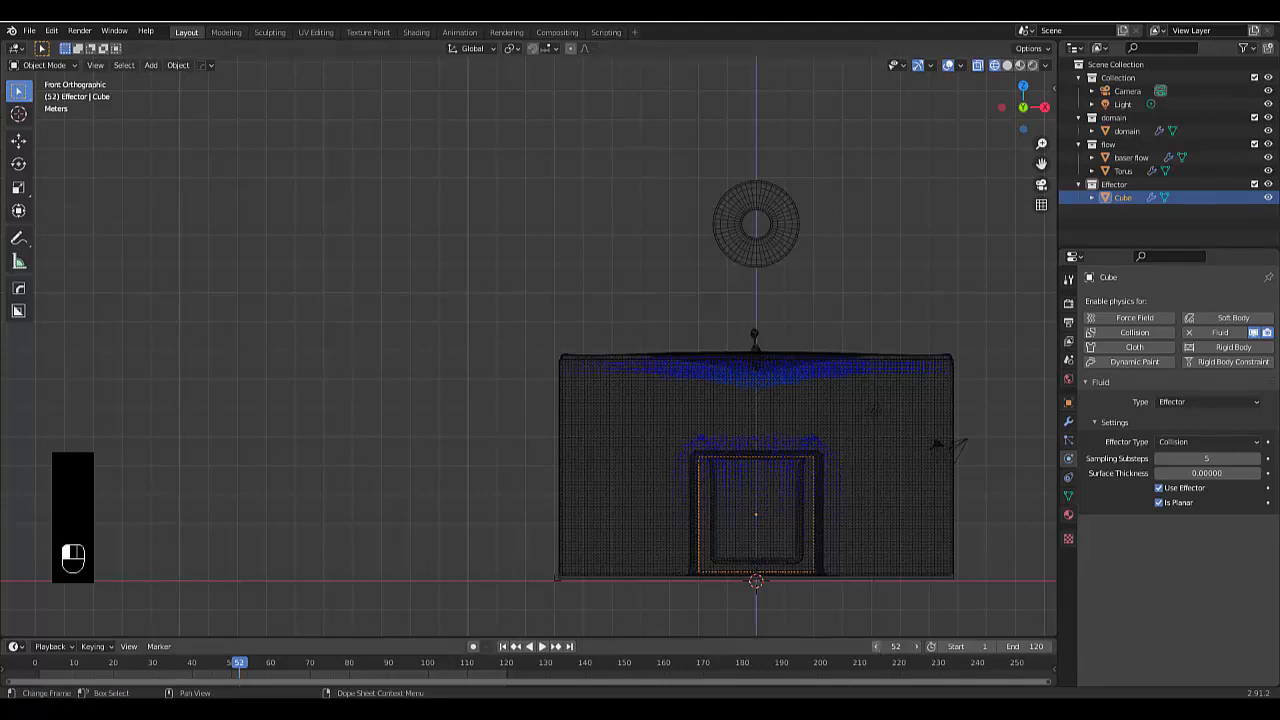
click(877, 647)
click(877, 647)
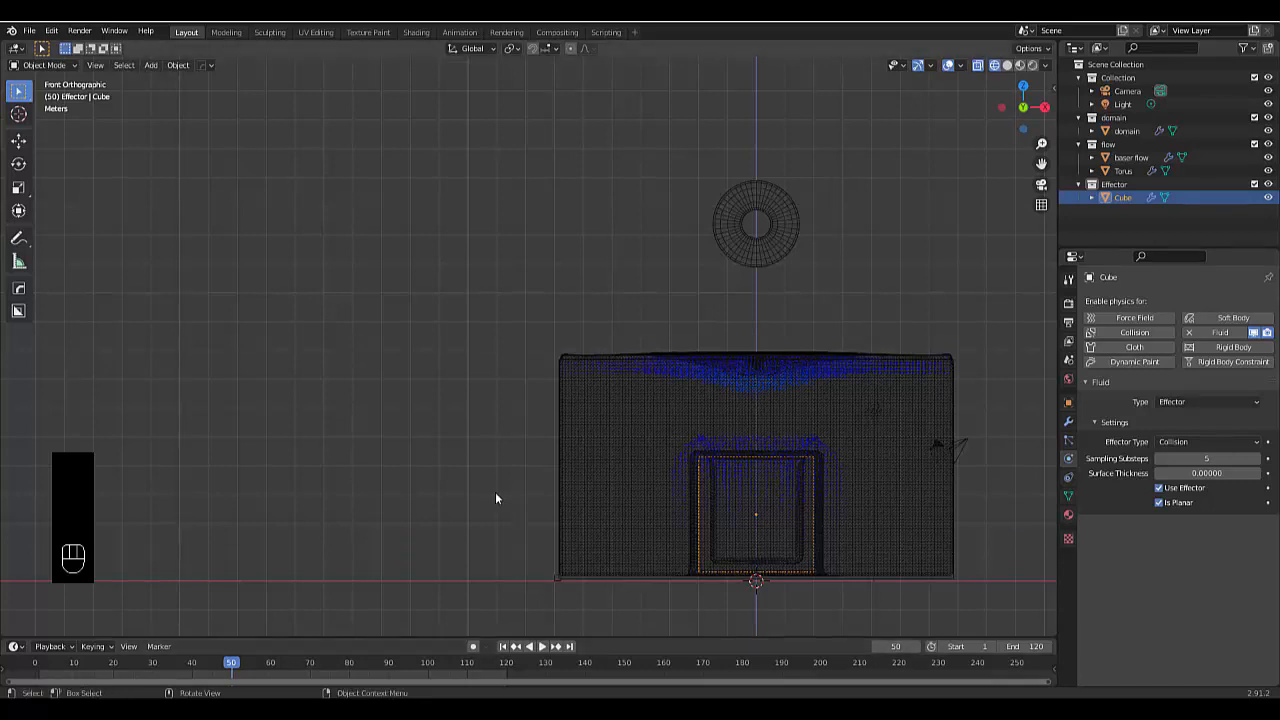
key(i)
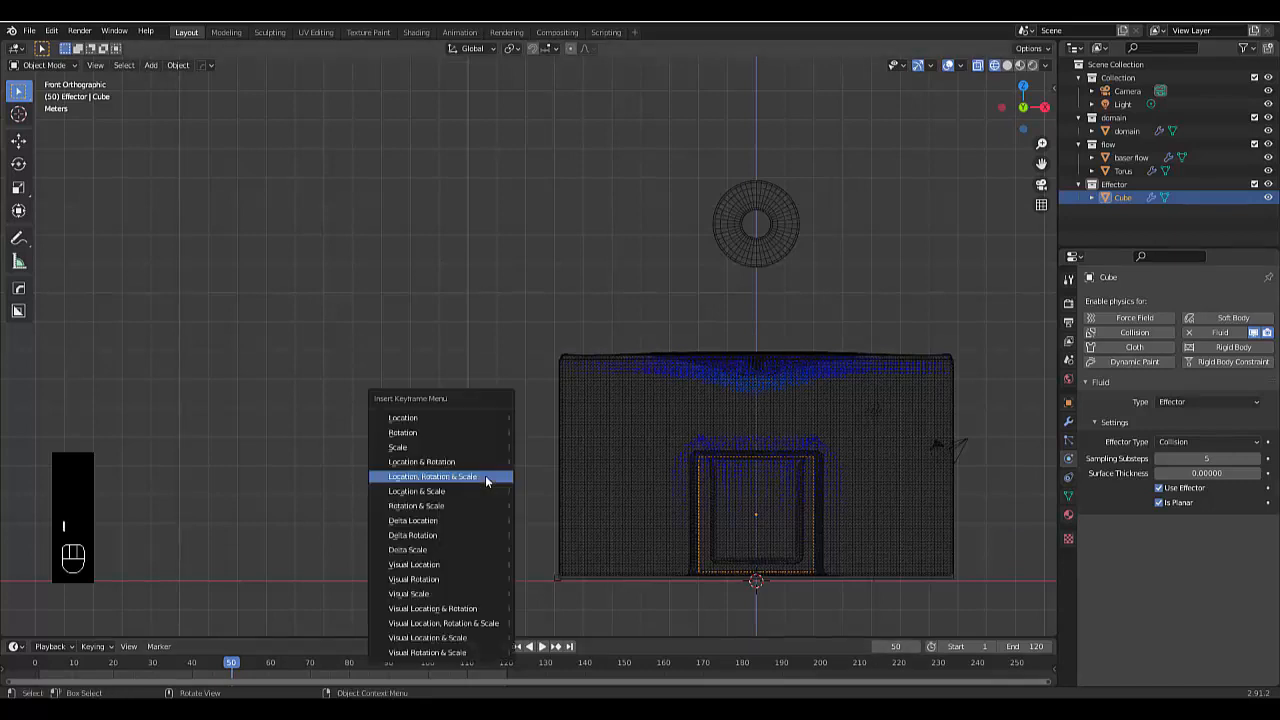
click(486, 481)
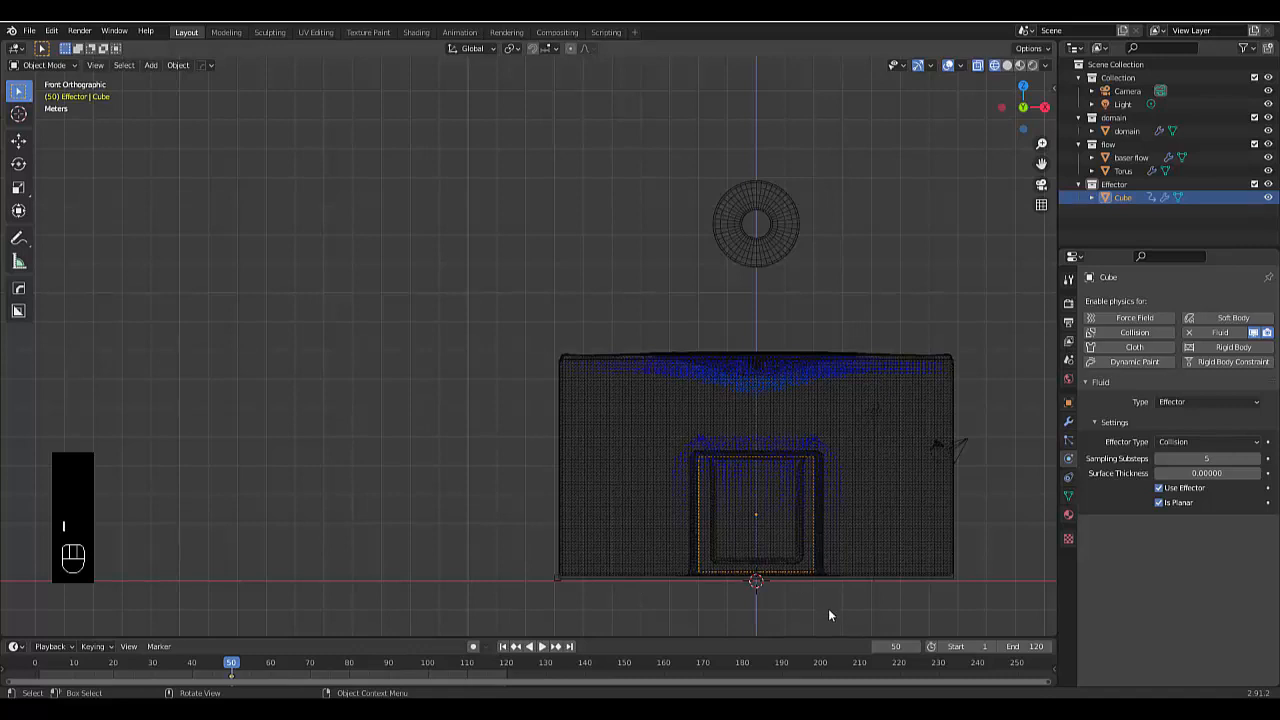
- Go to frame 54 and raise the effector cube about 4.95 m along the Z axis
click(918, 647)
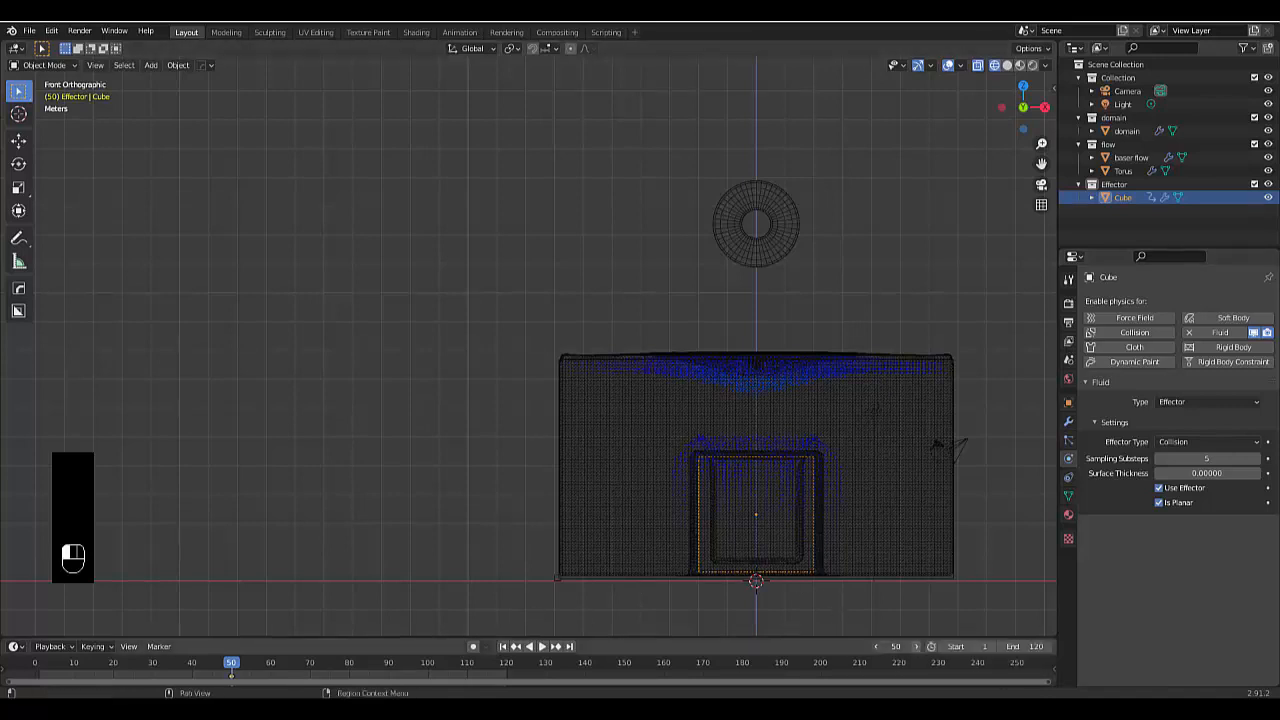
click(918, 647)
click(918, 647)
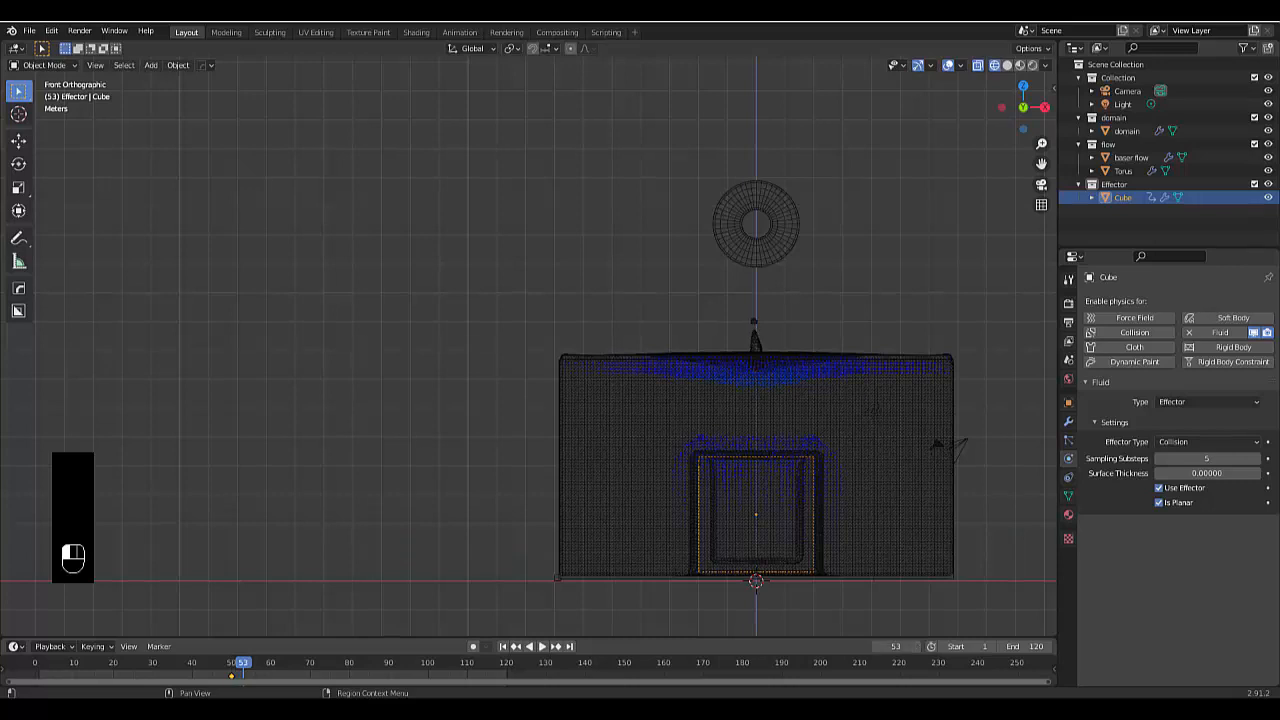
click(918, 647)
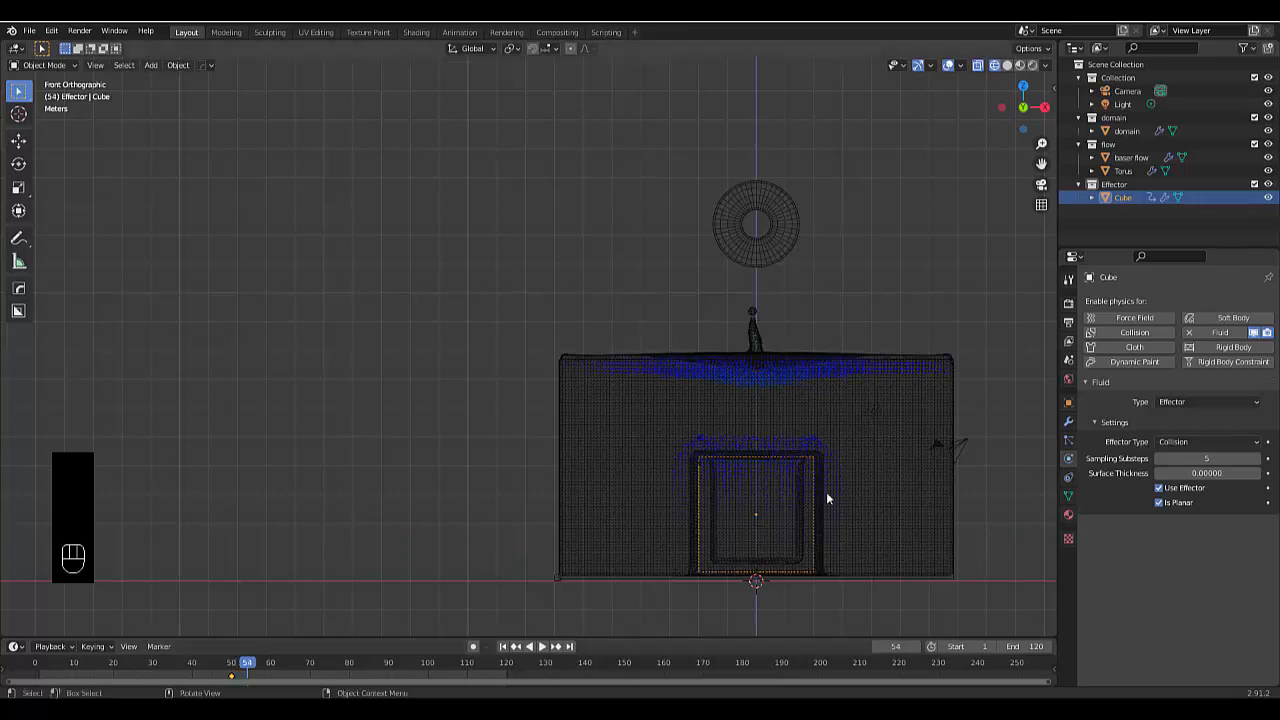
key(g)
key(z)
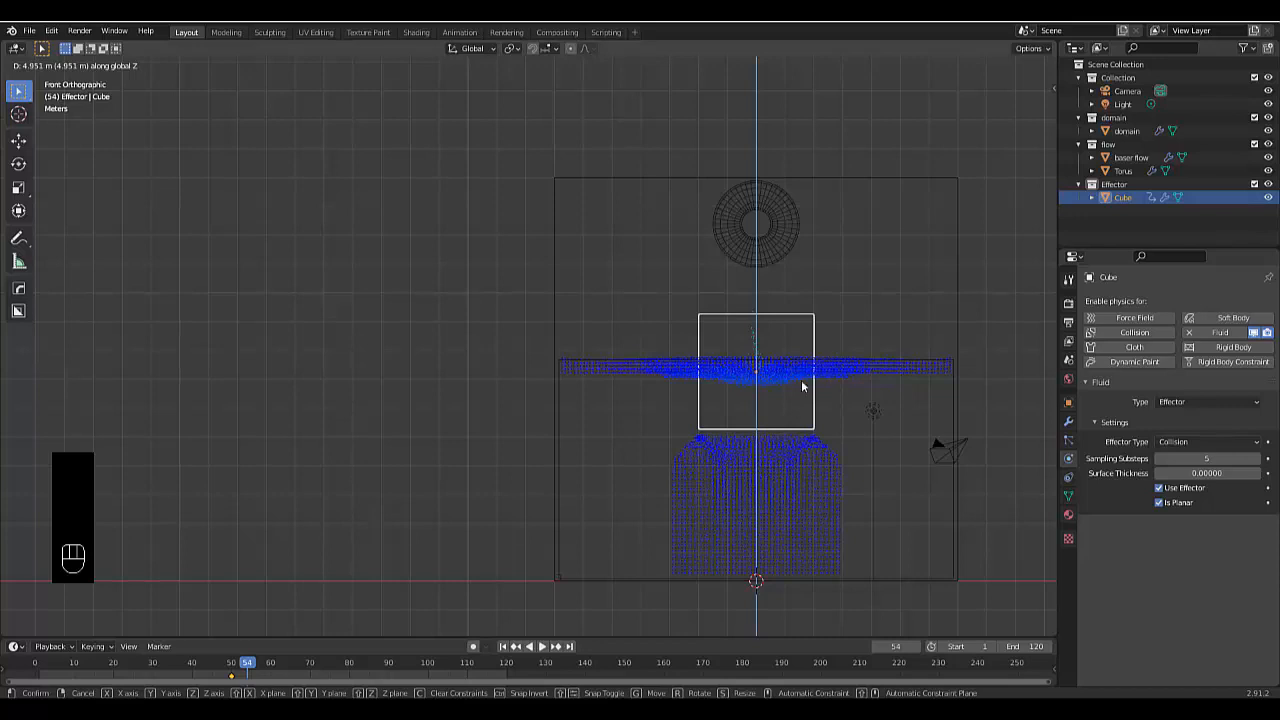
click(801, 385)
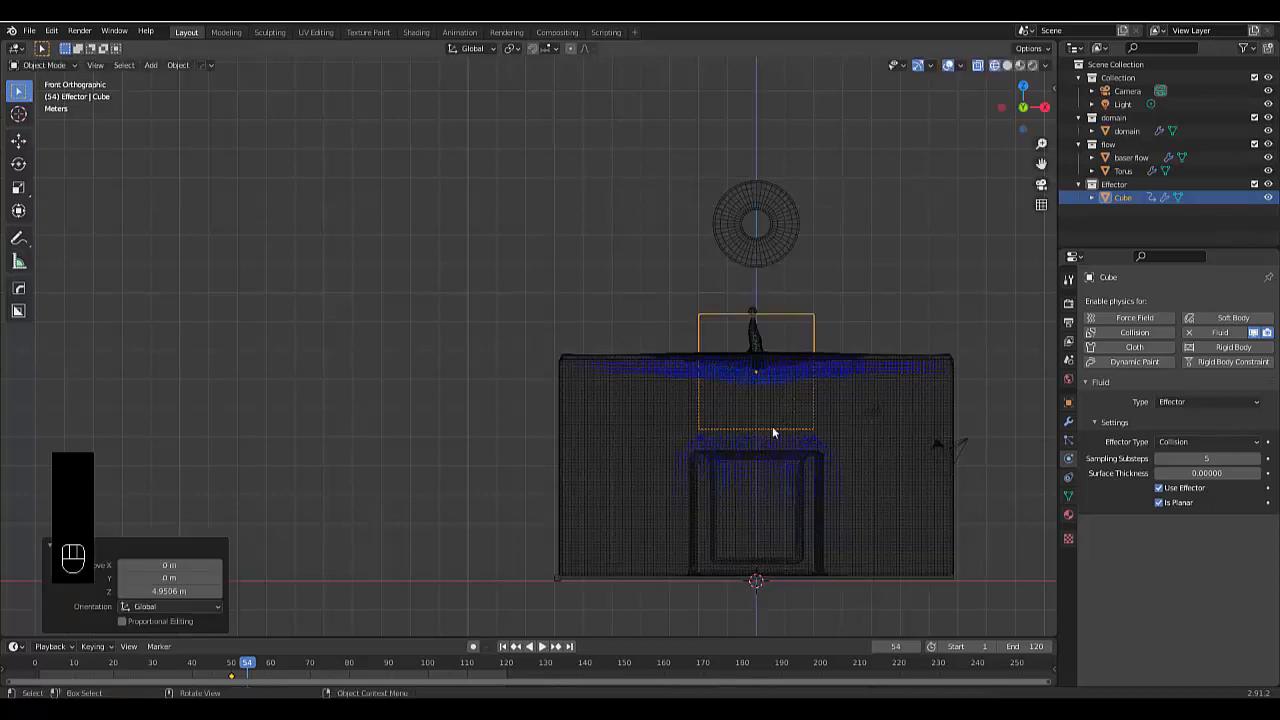
- Turn on auto keying and insert a Location, Rotation & Scale keyframe for the raised cube at frame 54
click(473, 646)
key(i)
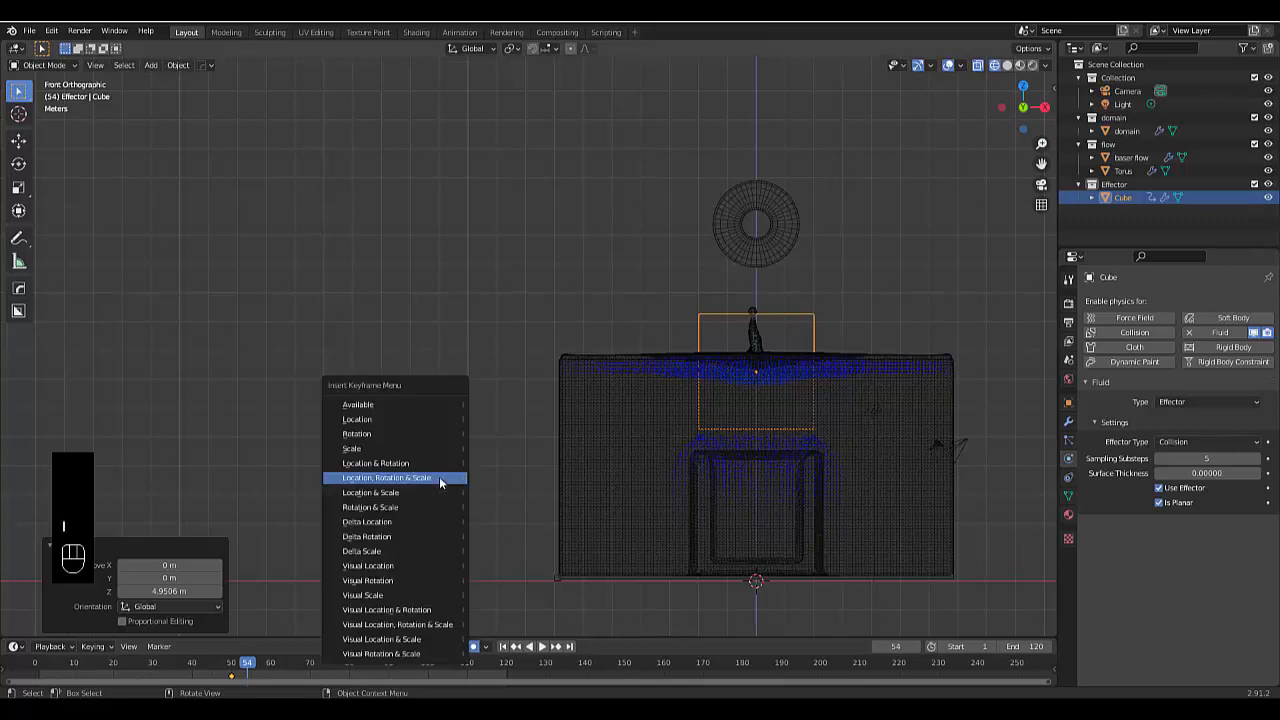
click(439, 476)
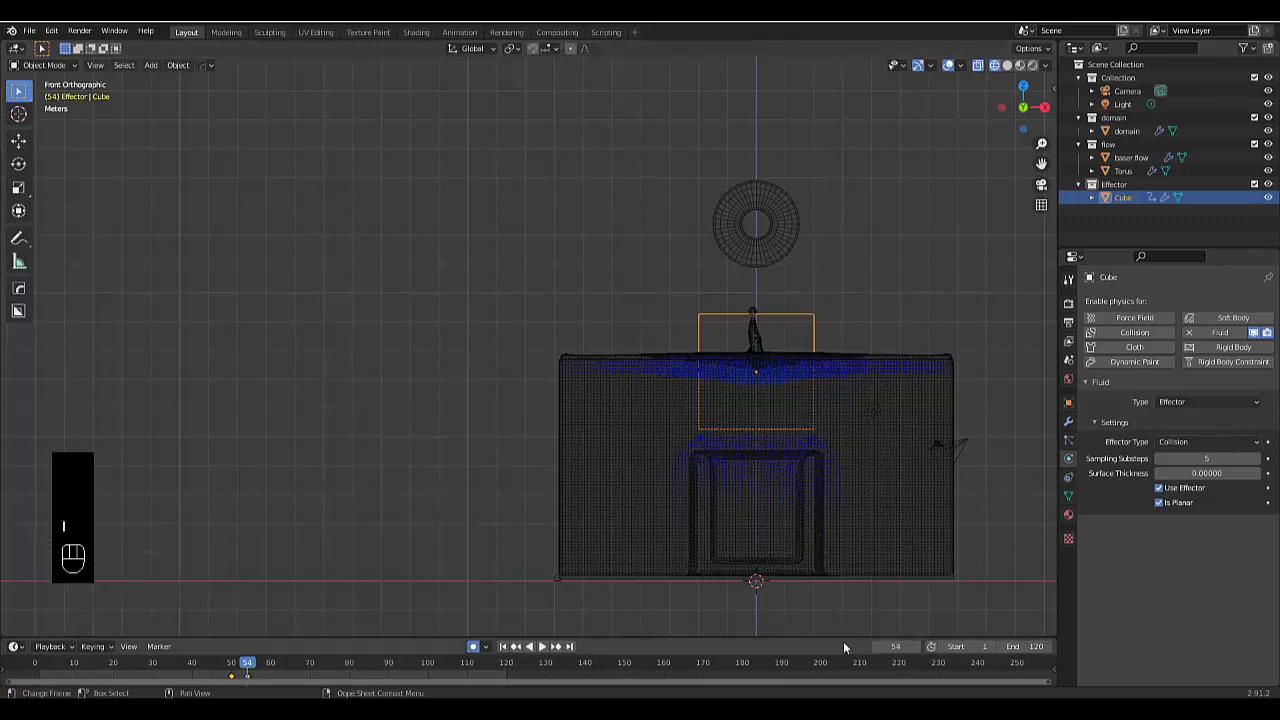
- Auto-key the effector cube at frame 60, raised a further 1.76 m or about that along the Z axis
click(901, 645)
text(60)
key(Return)
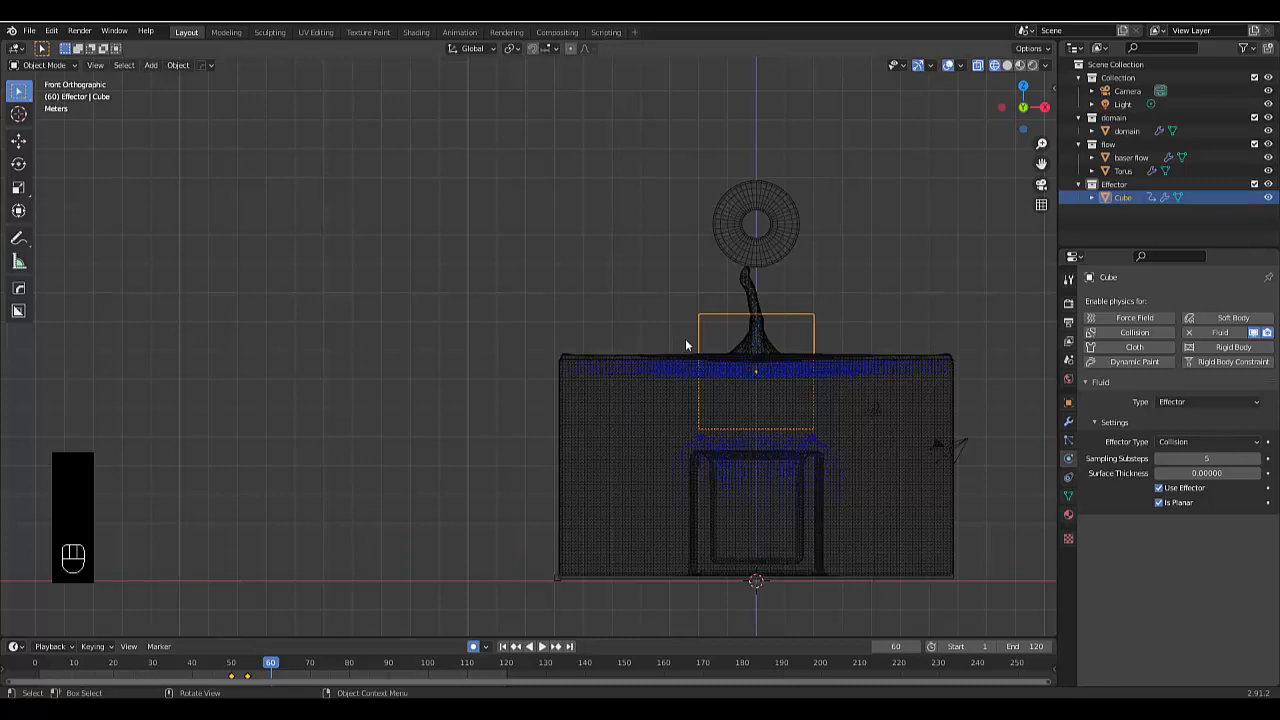
key(g)
key(z)
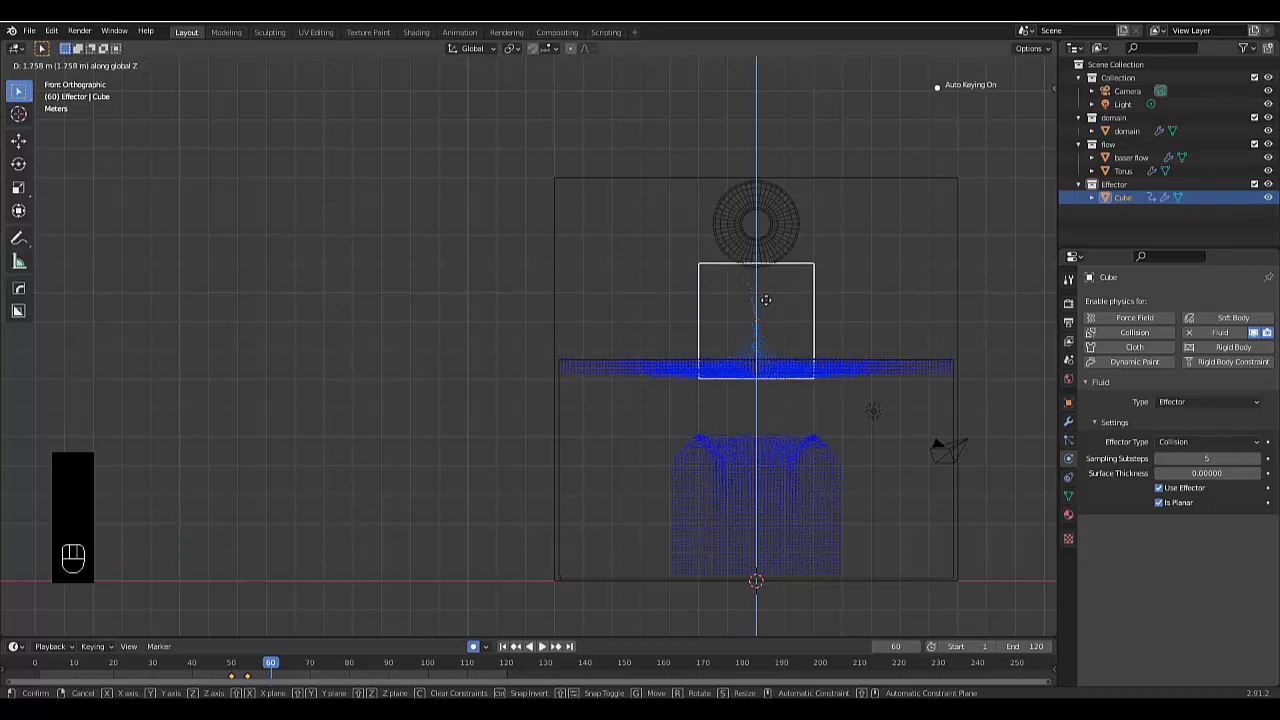
click(727, 329)
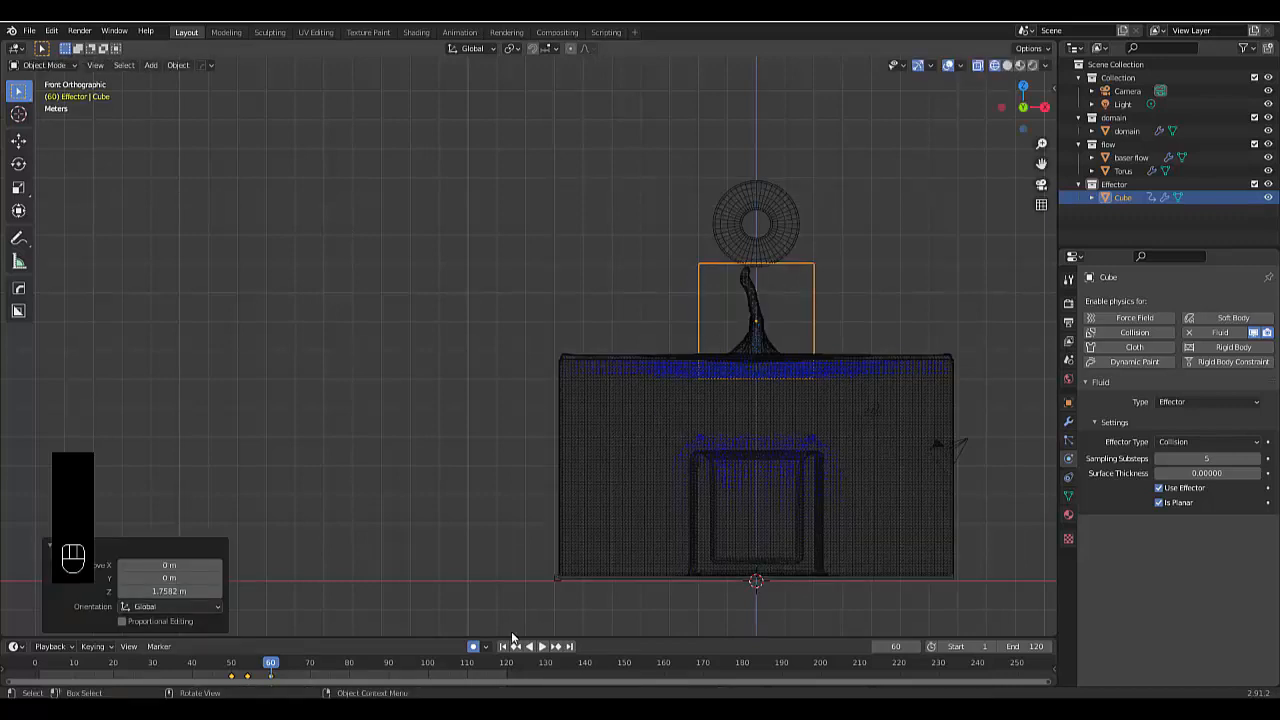
- Auto-key the effector cube at frame 70, moved up about another 1.23 m along the Z axis
click(895, 646)
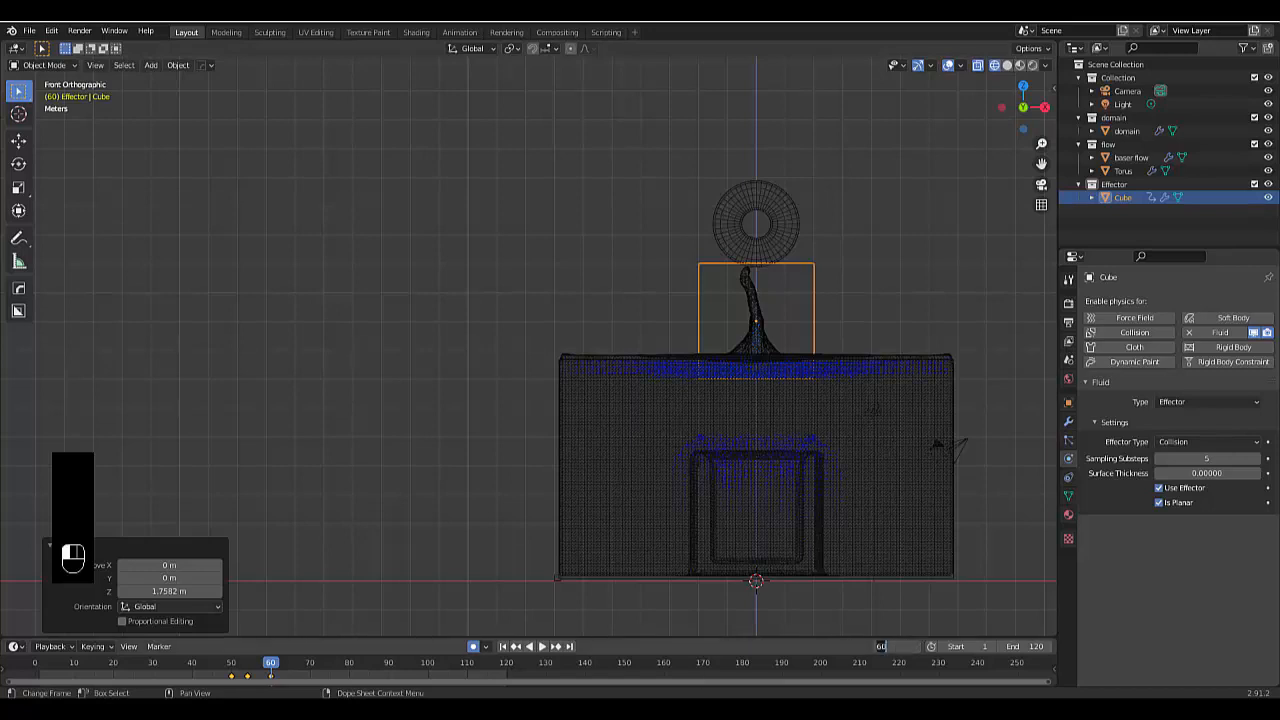
text(70)
key(Return)
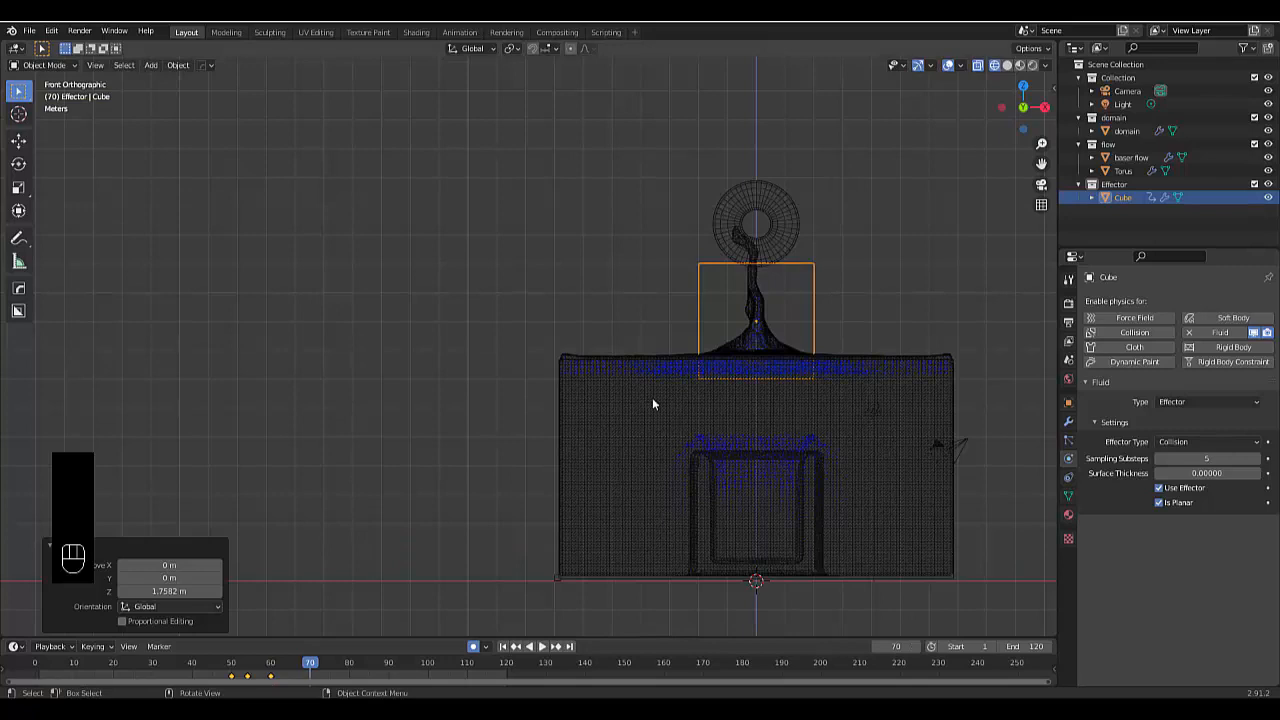
key(g)
key(z)
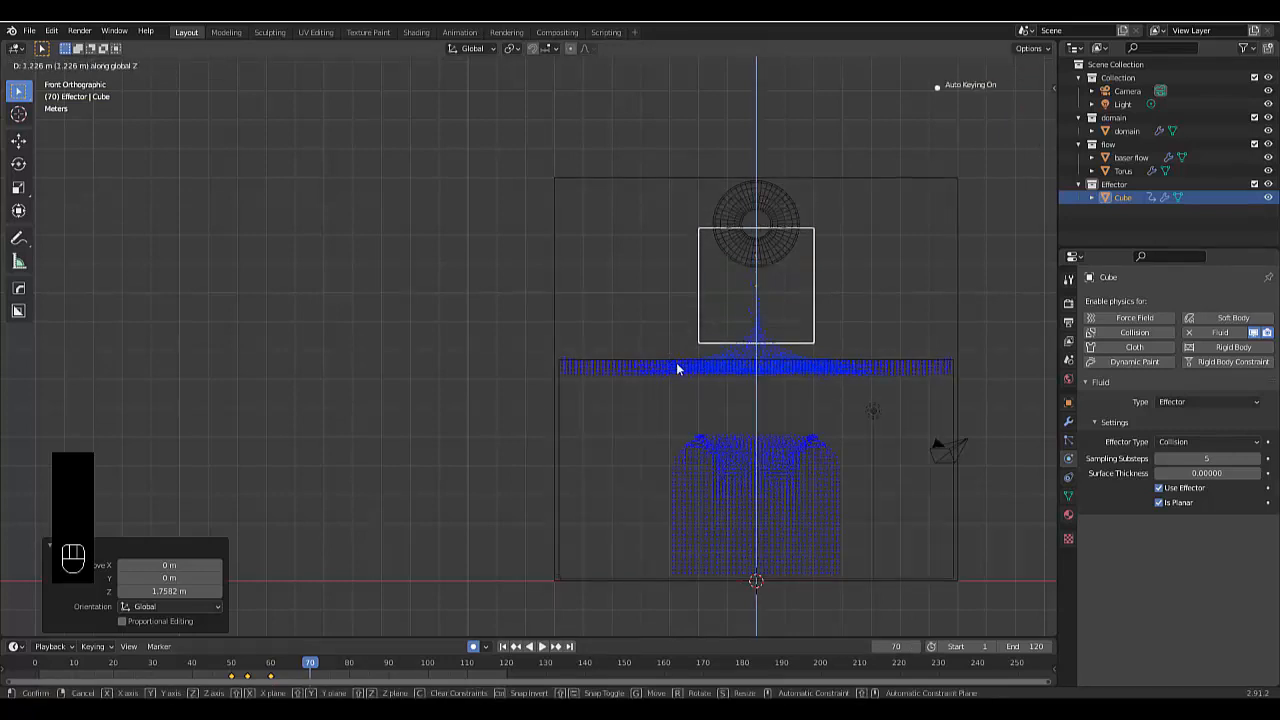
click(676, 369)
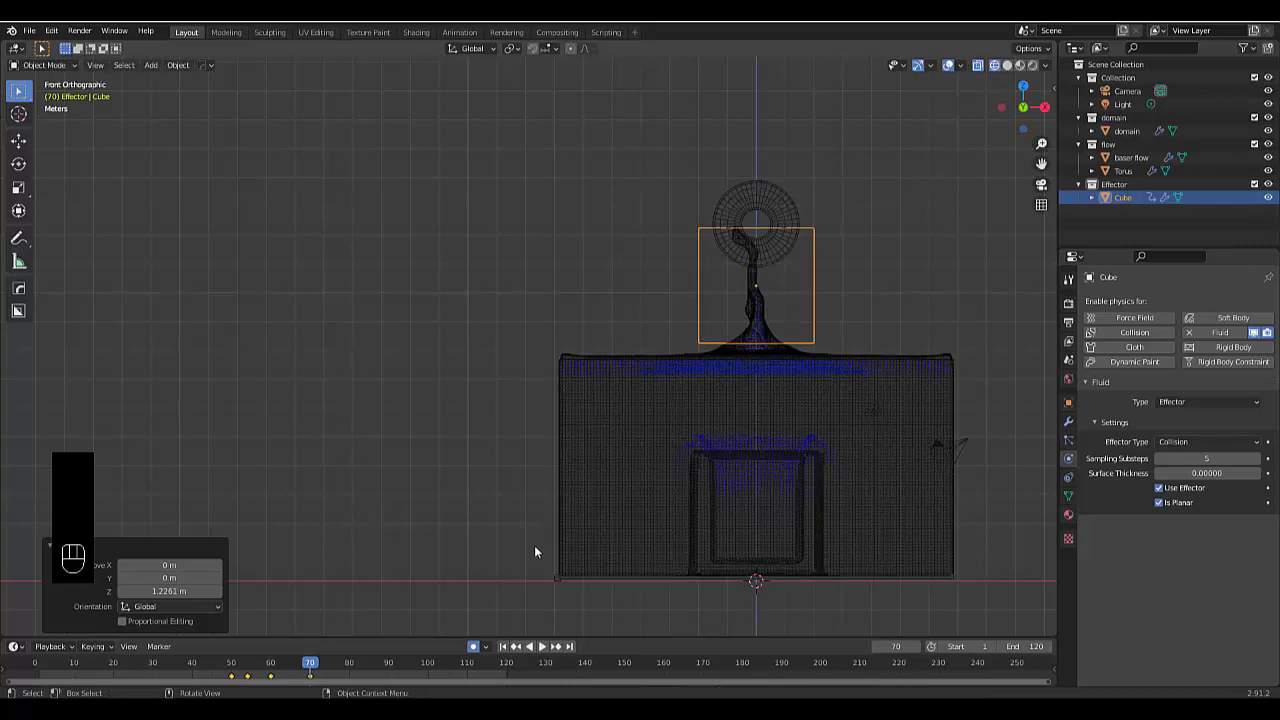
- Auto-key the effector cube at frame 80, moved up about another 1.3 m along the Z axis
click(897, 646)
text(80)
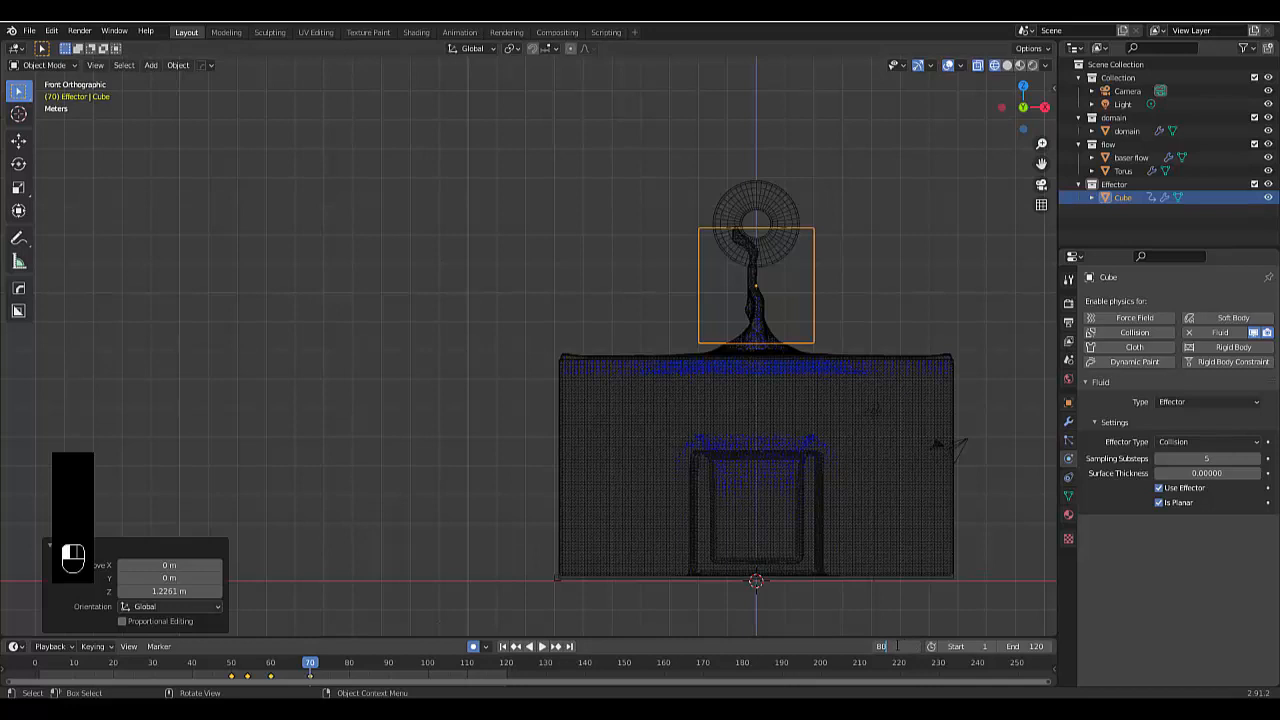
key(Return)
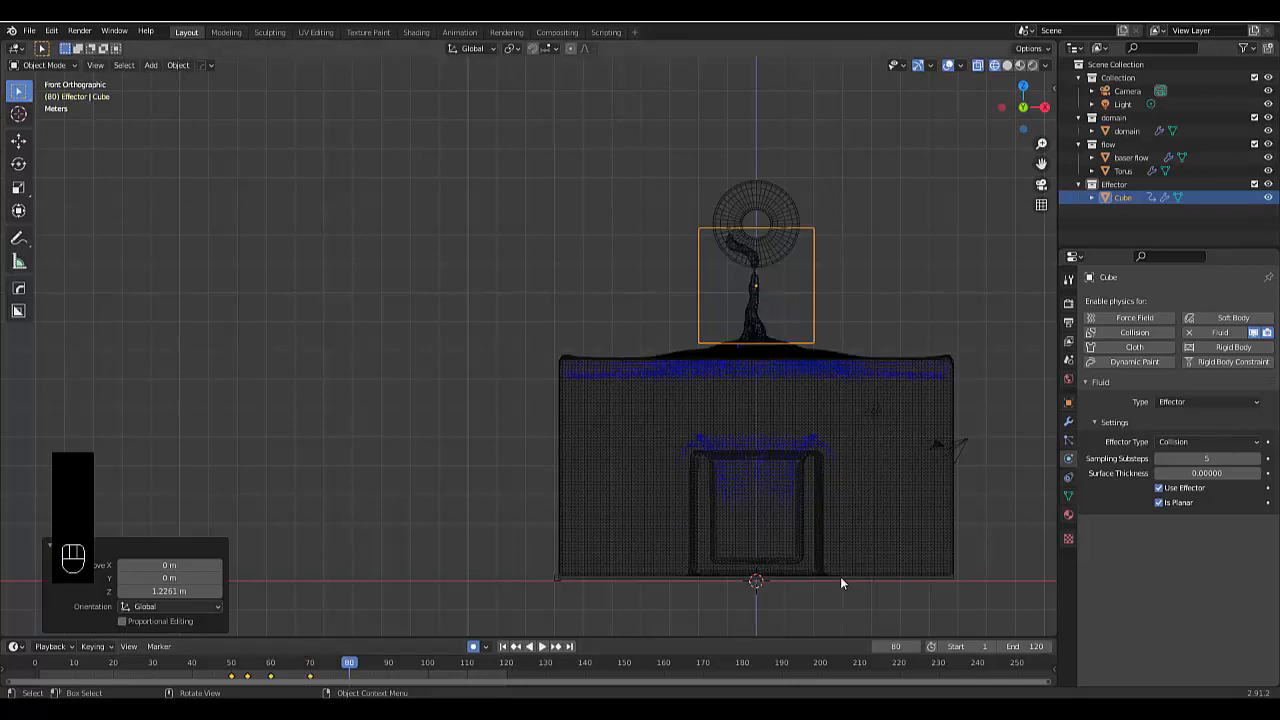
key(g)
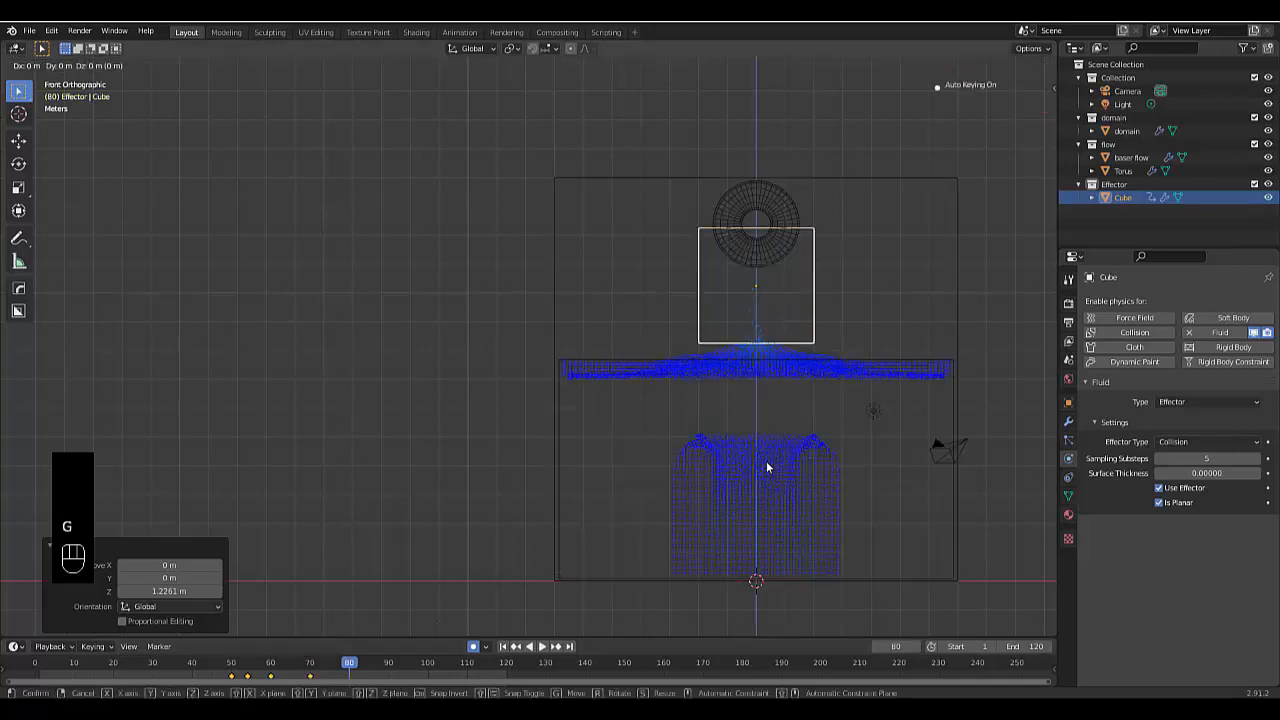
key(z)
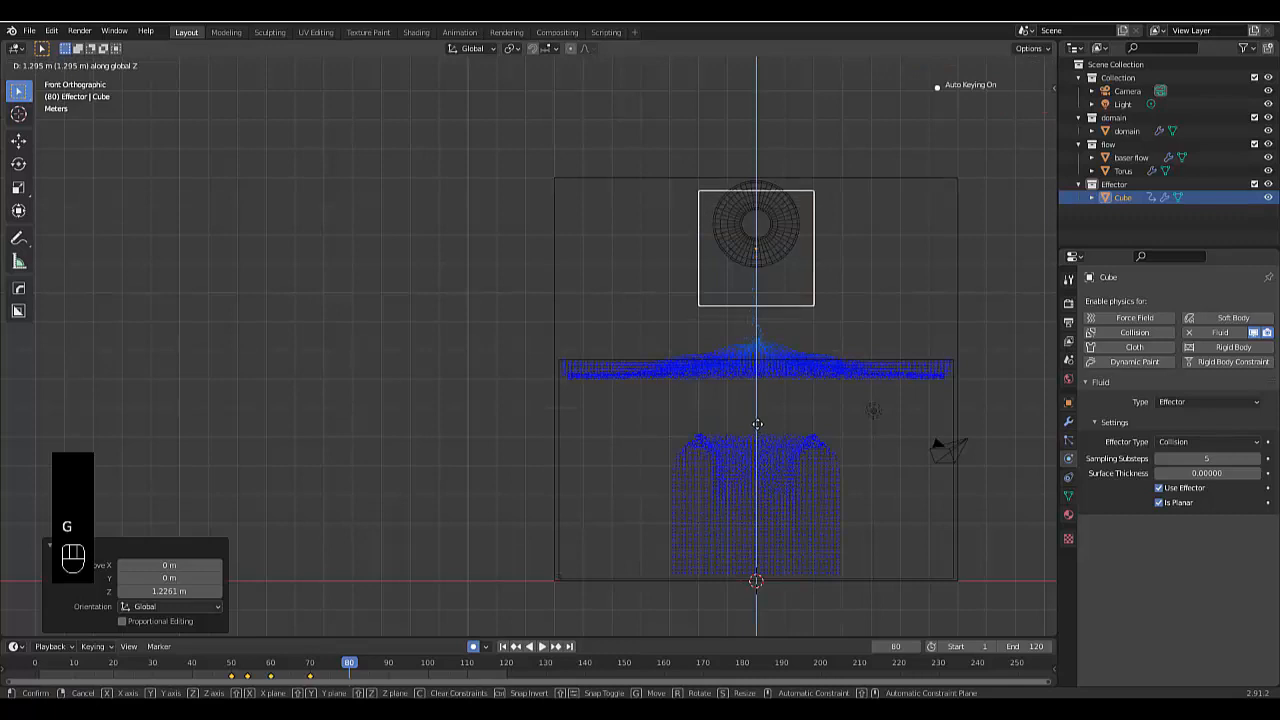
click(757, 425)
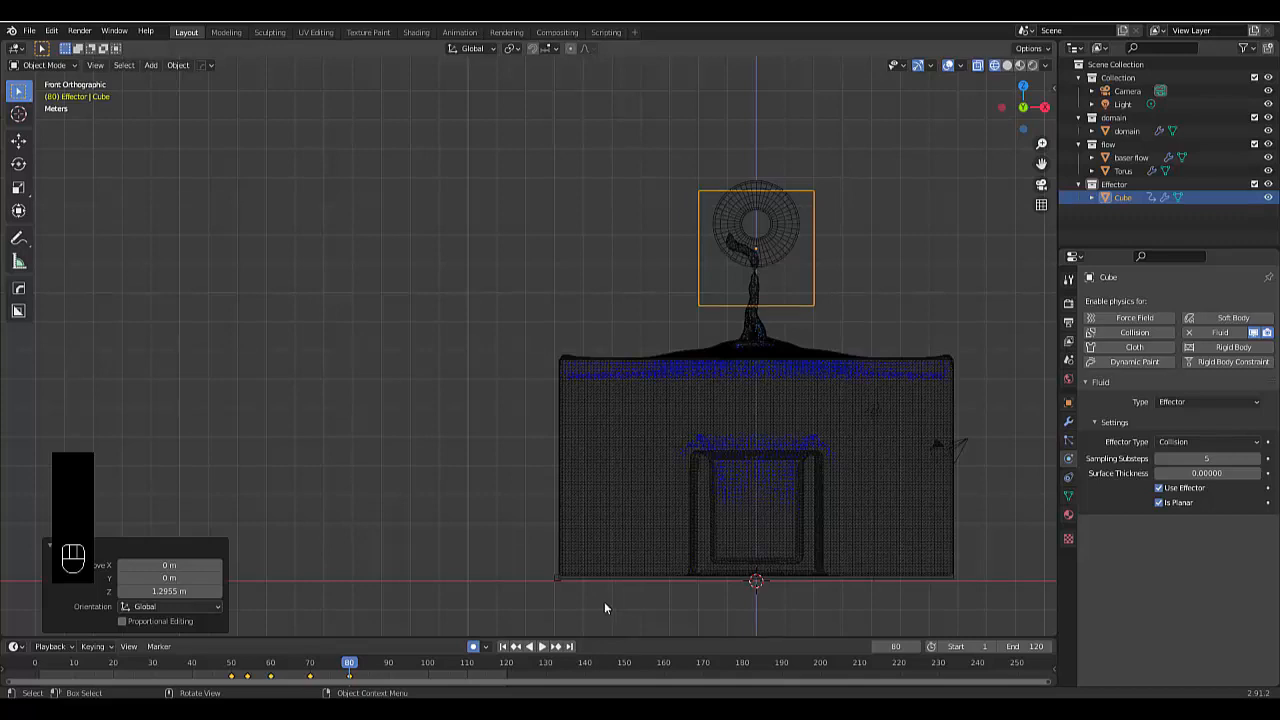
- Hold the effector cube at its current height by inserting a keyframe at frame 95
click(895, 646)
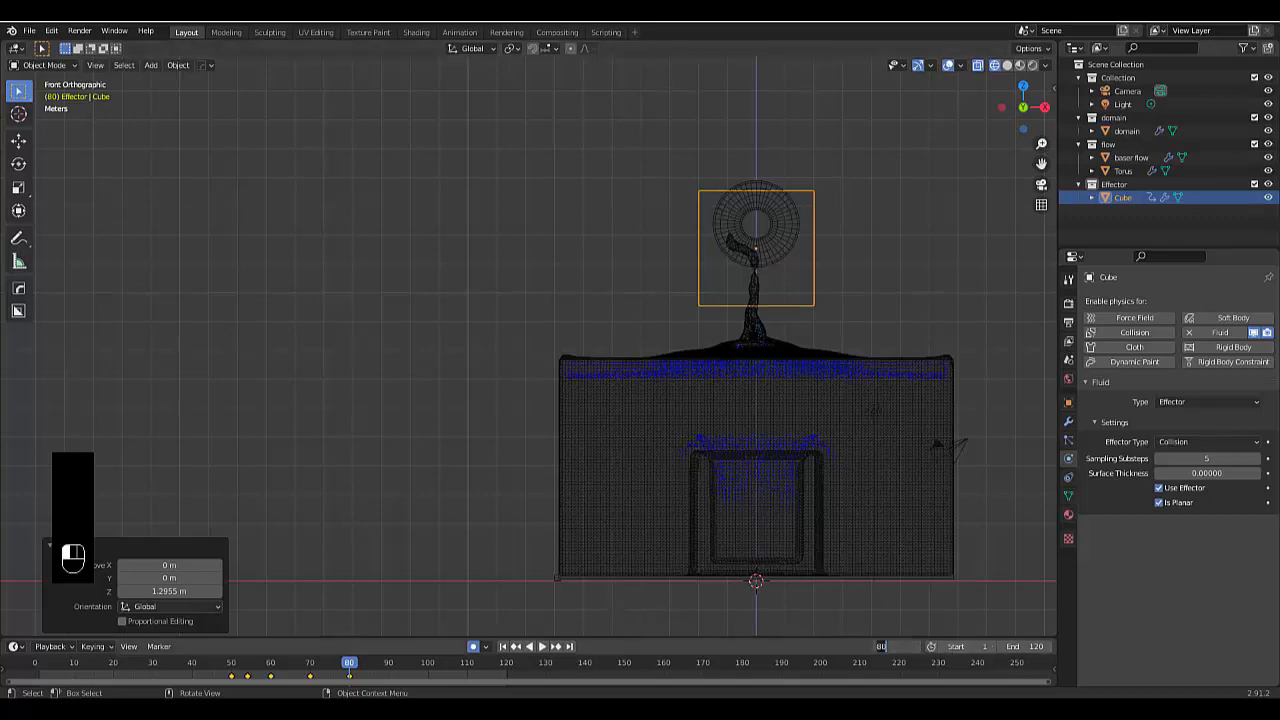
text(90)
key(Return)
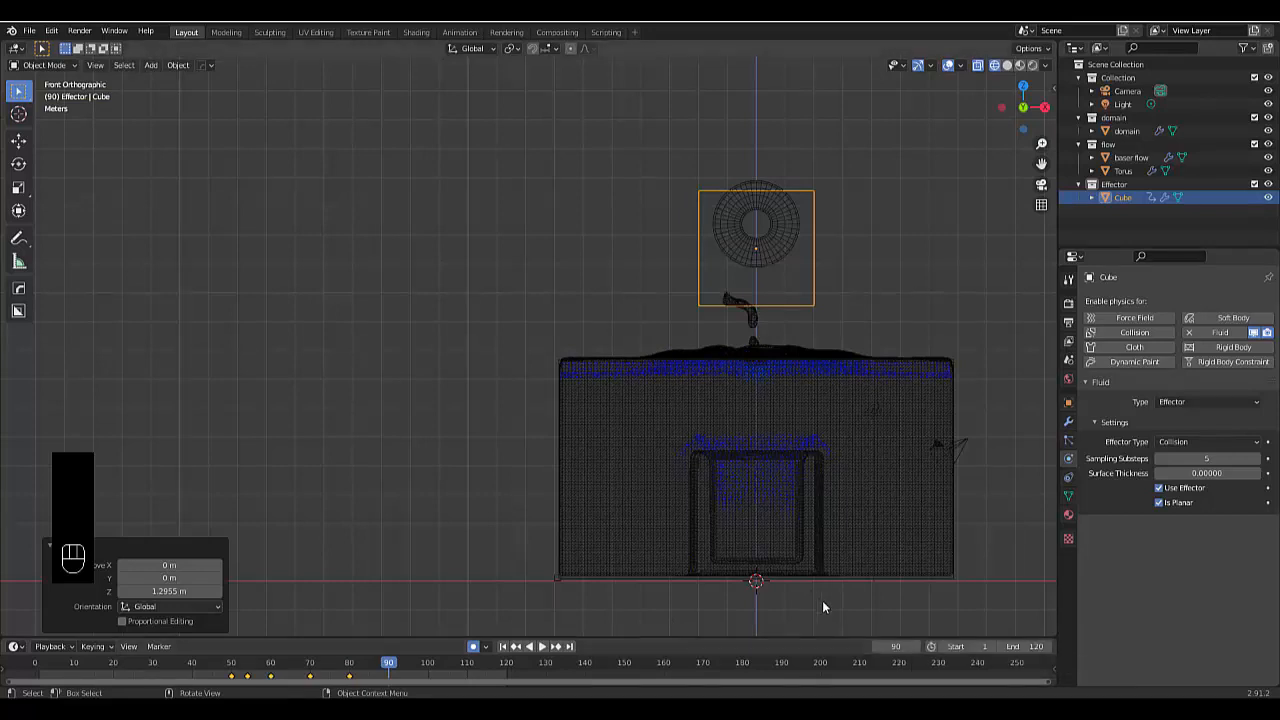
click(882, 646)
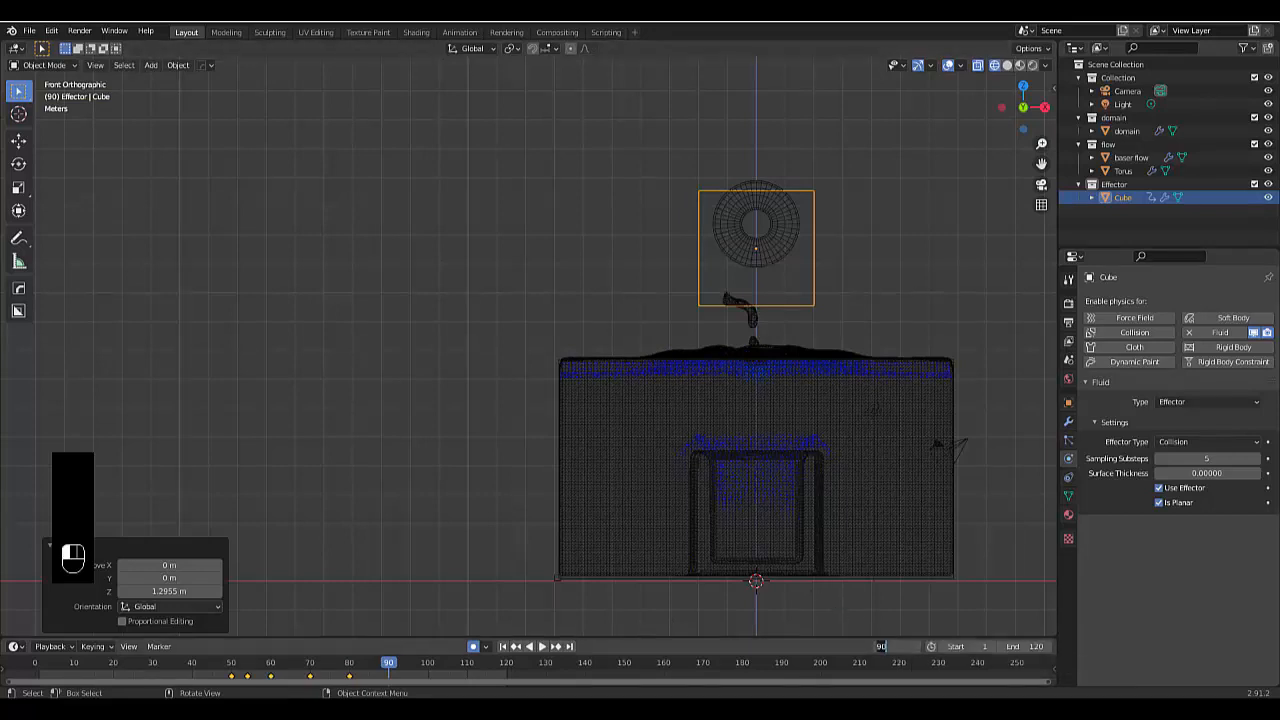
text(95)
key(Return)
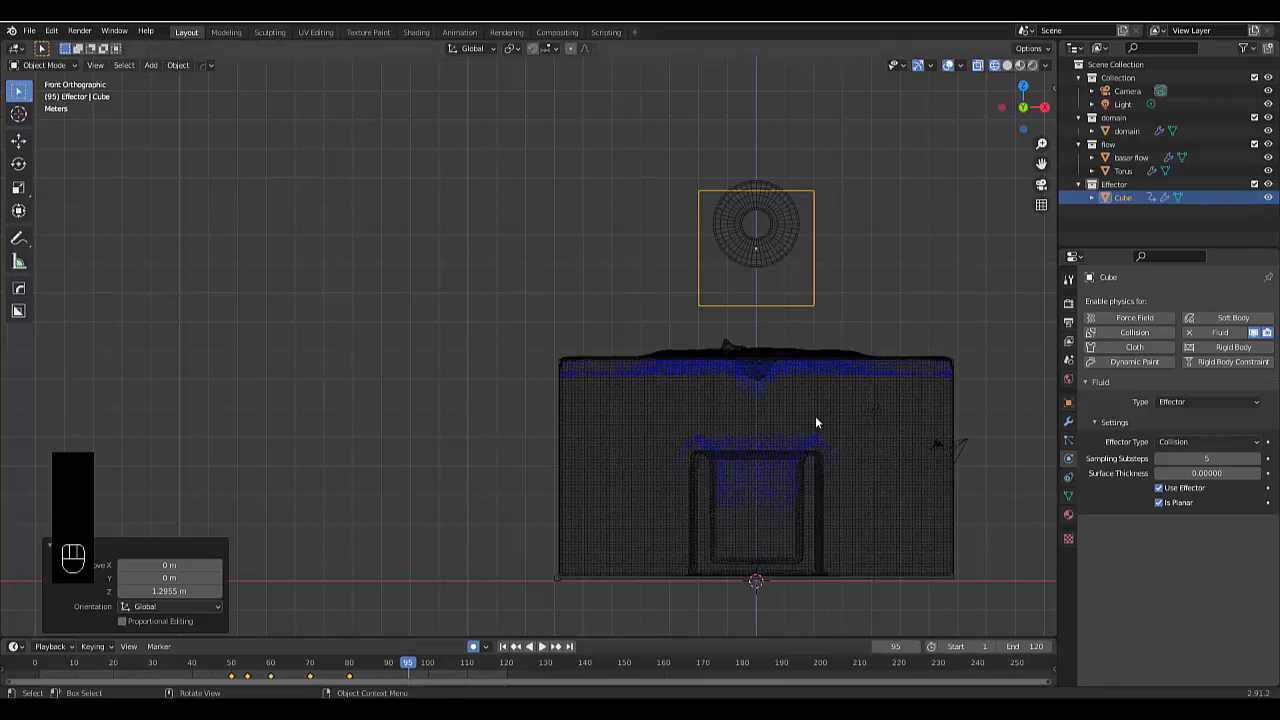
key(i)
click(500, 246)
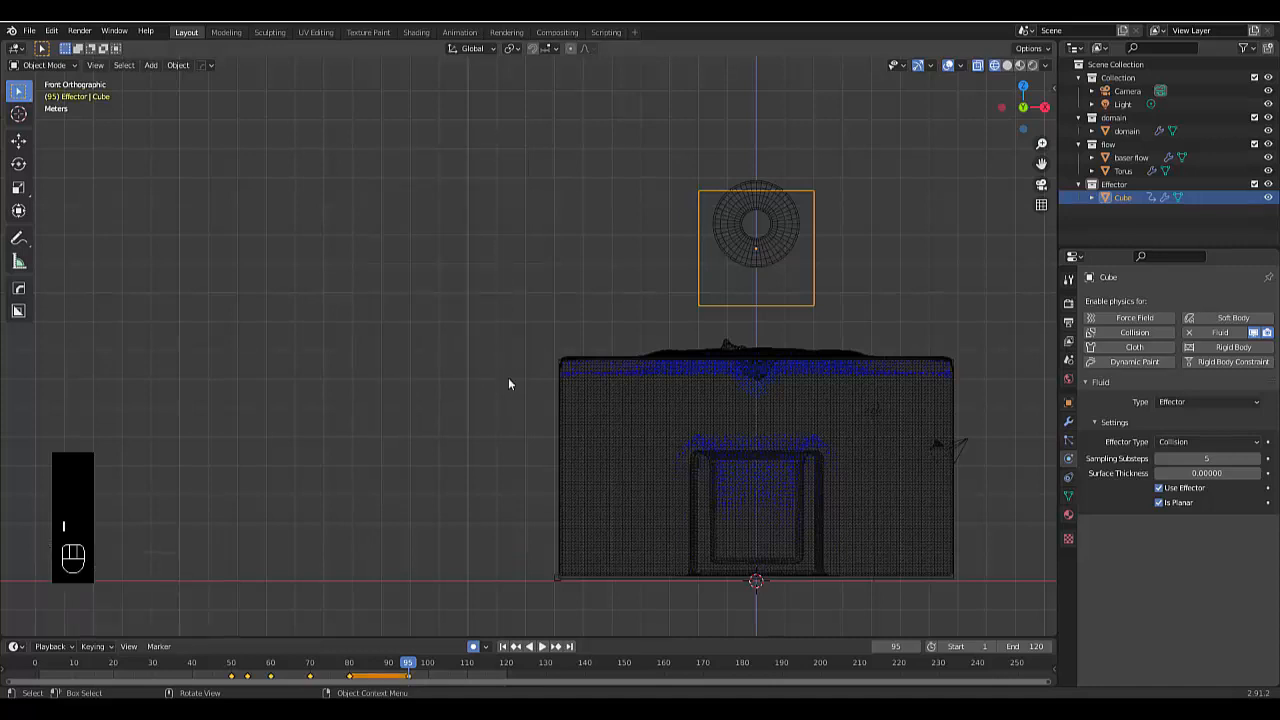
click(915, 646)
key(g)
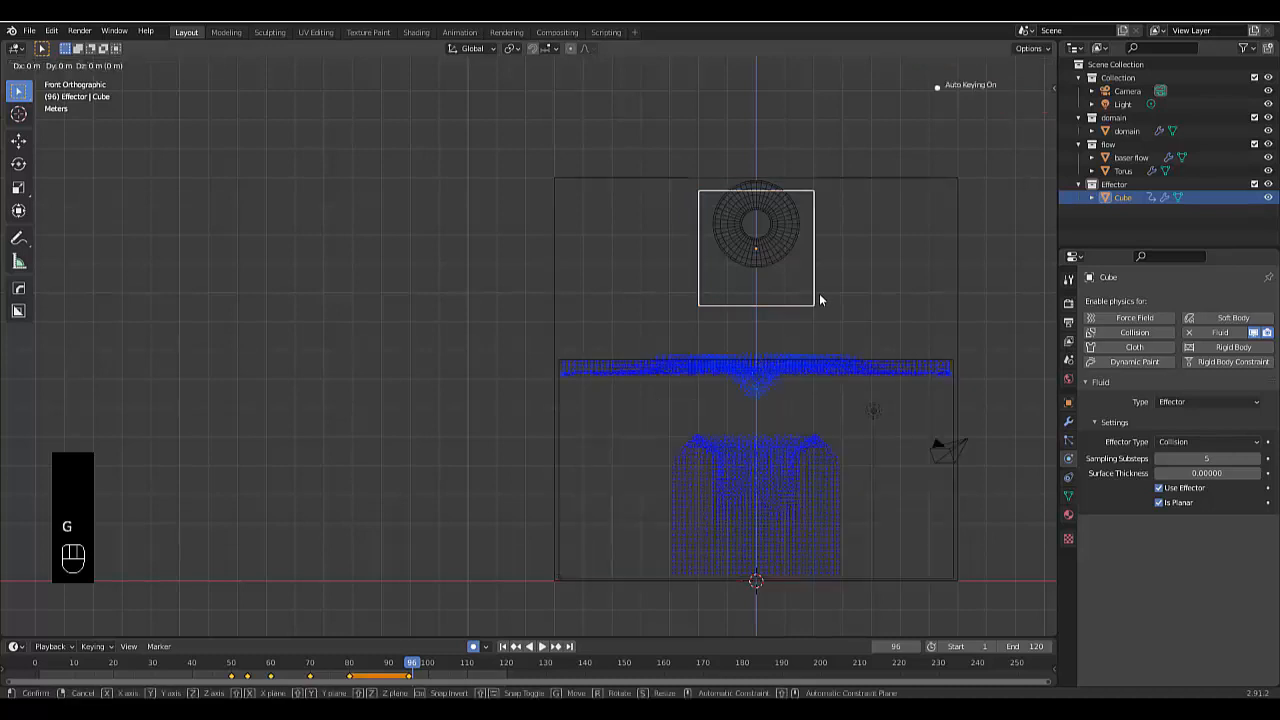
key(z)
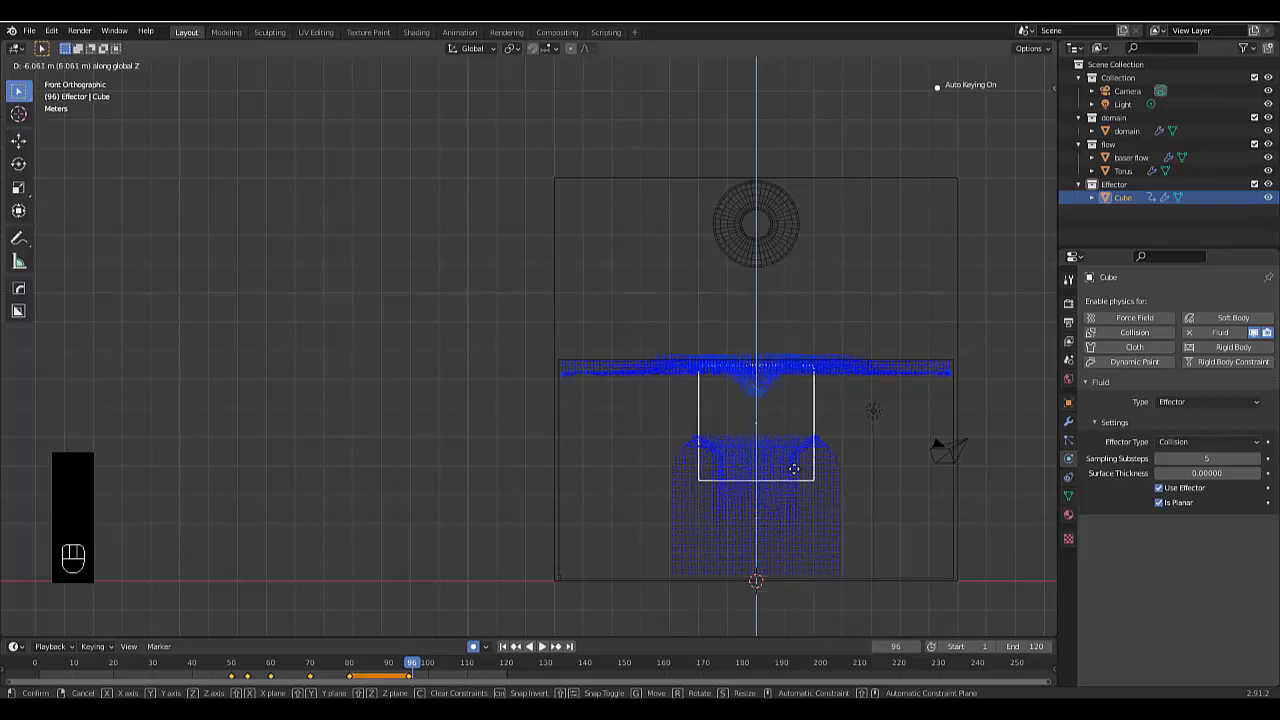
click(805, 318)
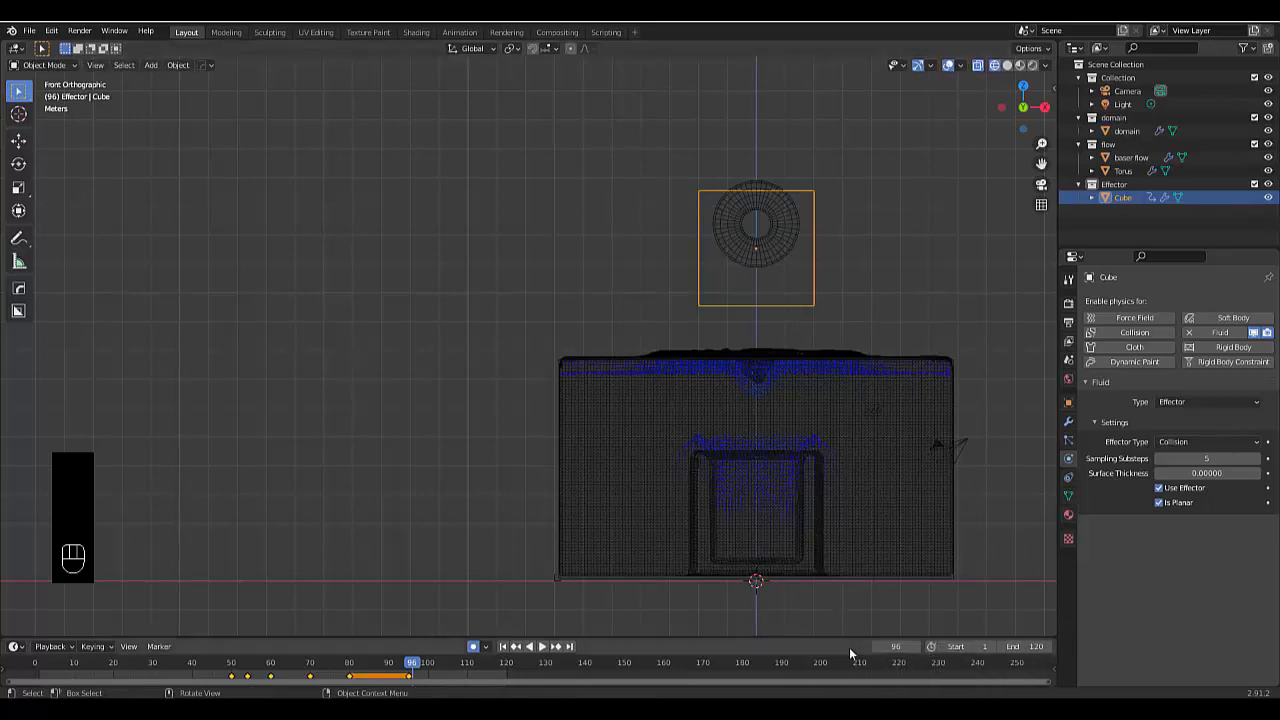
- Keyframe the effector cube's Effector Type as Collision at frame 95 and as Guide at frame 96
click(875, 647)
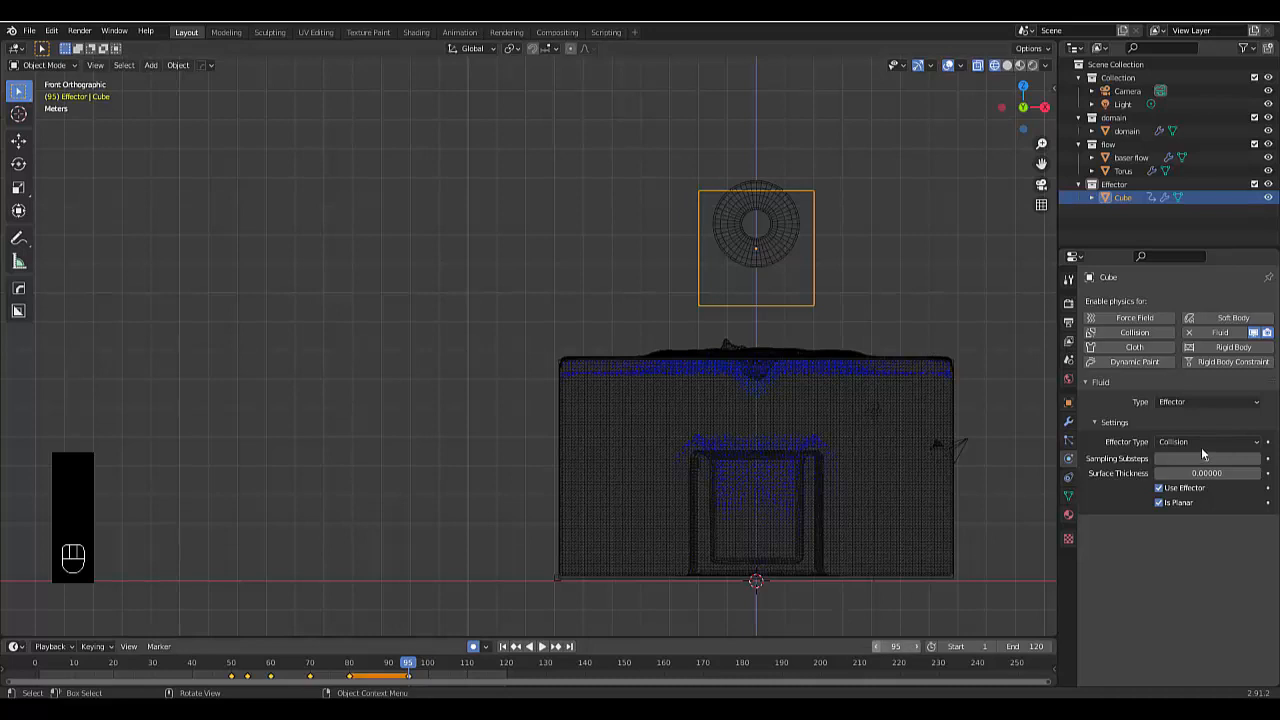
click(1268, 442)
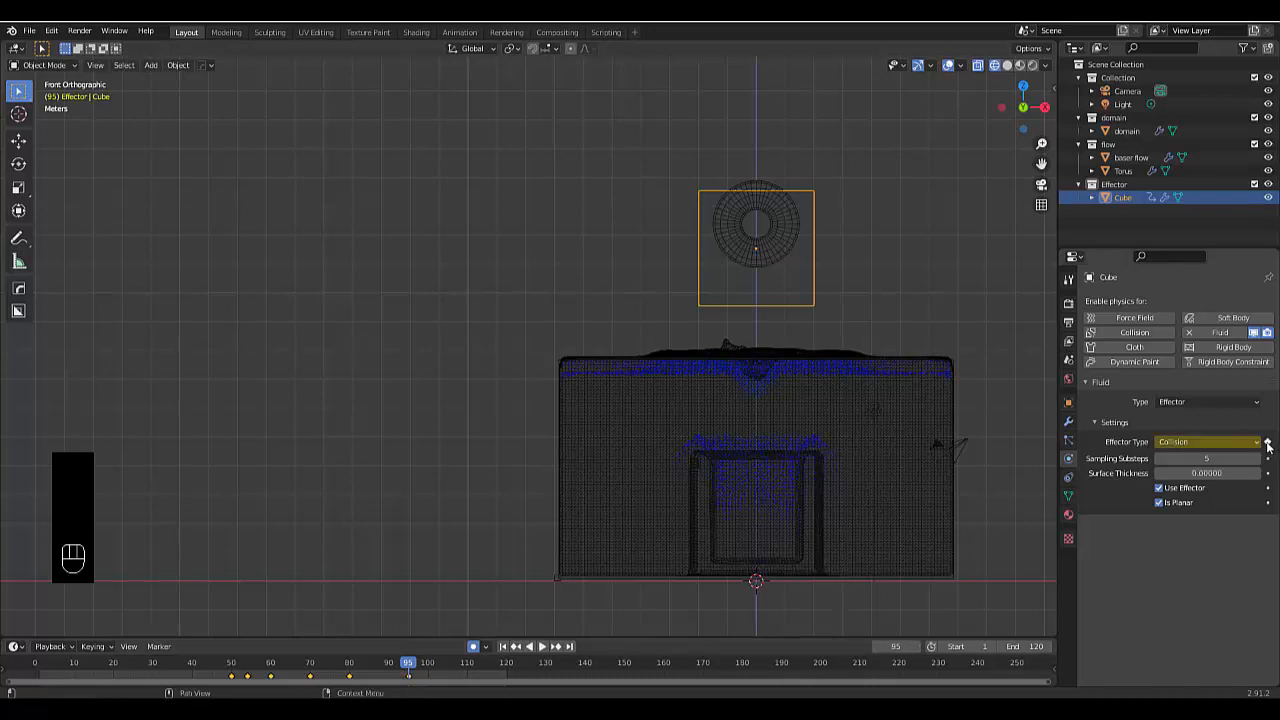
click(916, 647)
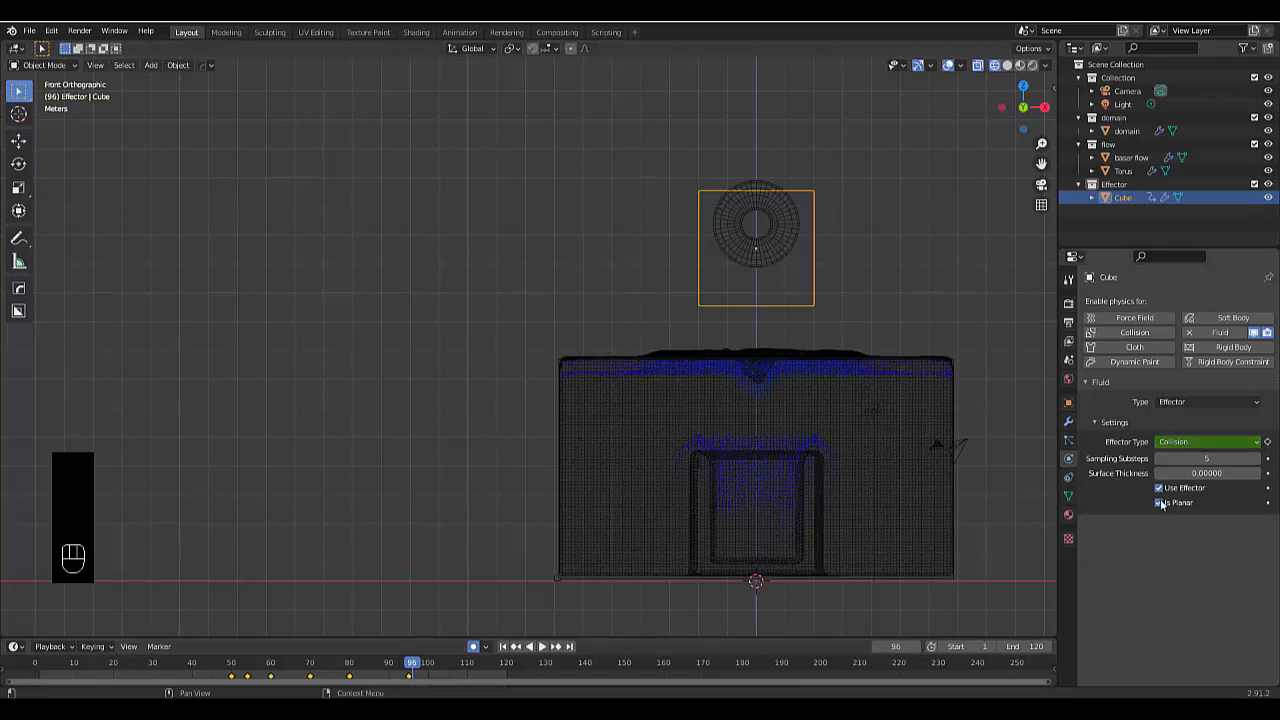
click(1233, 443)
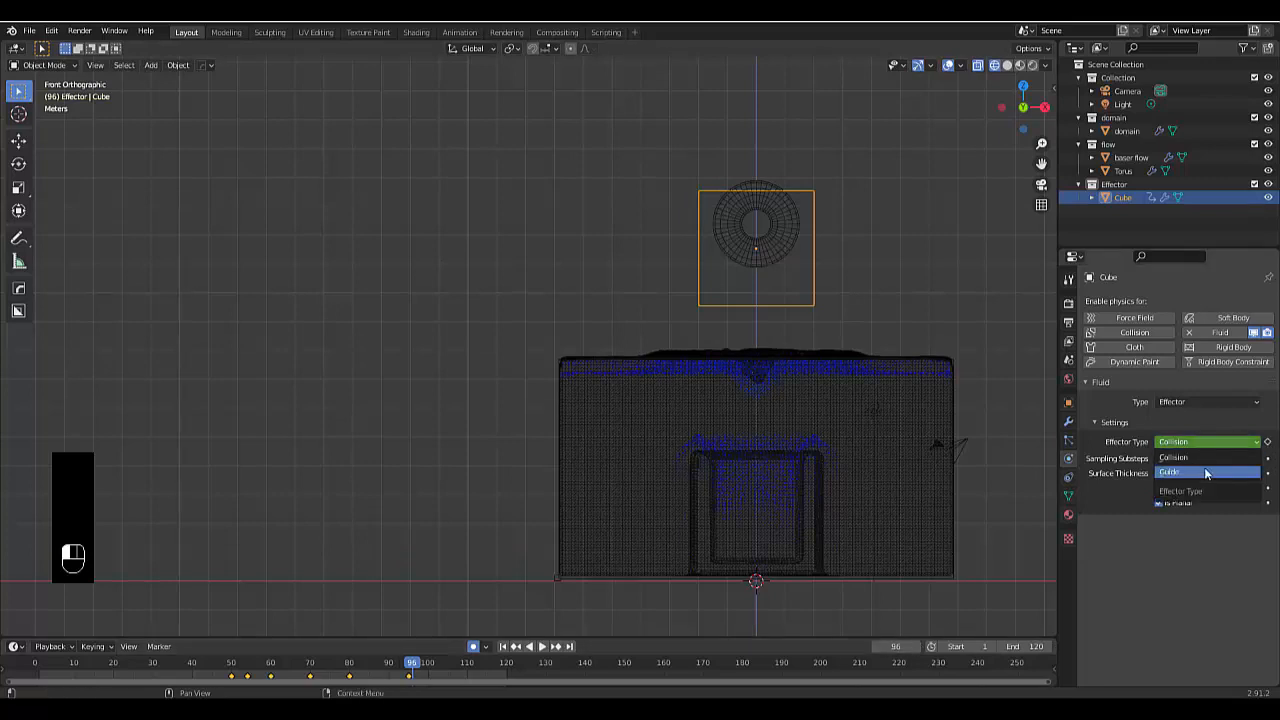
click(1205, 472)
click(1267, 441)
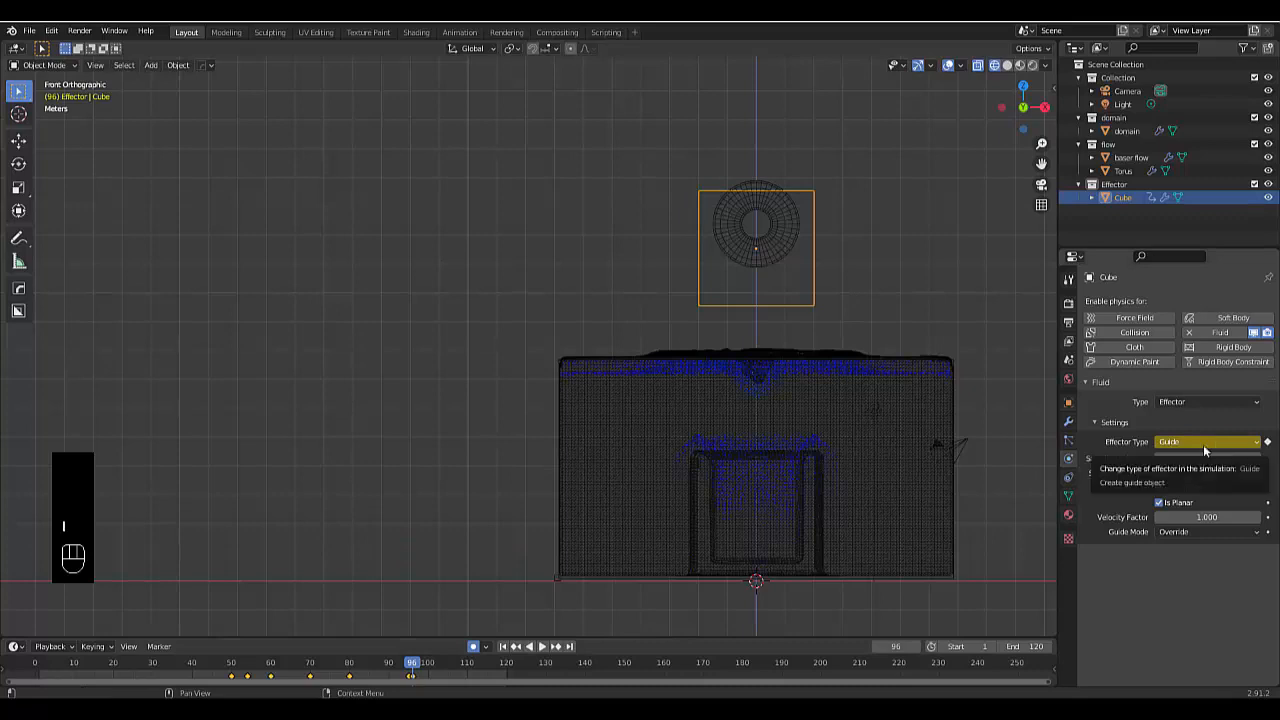
click(877, 646)
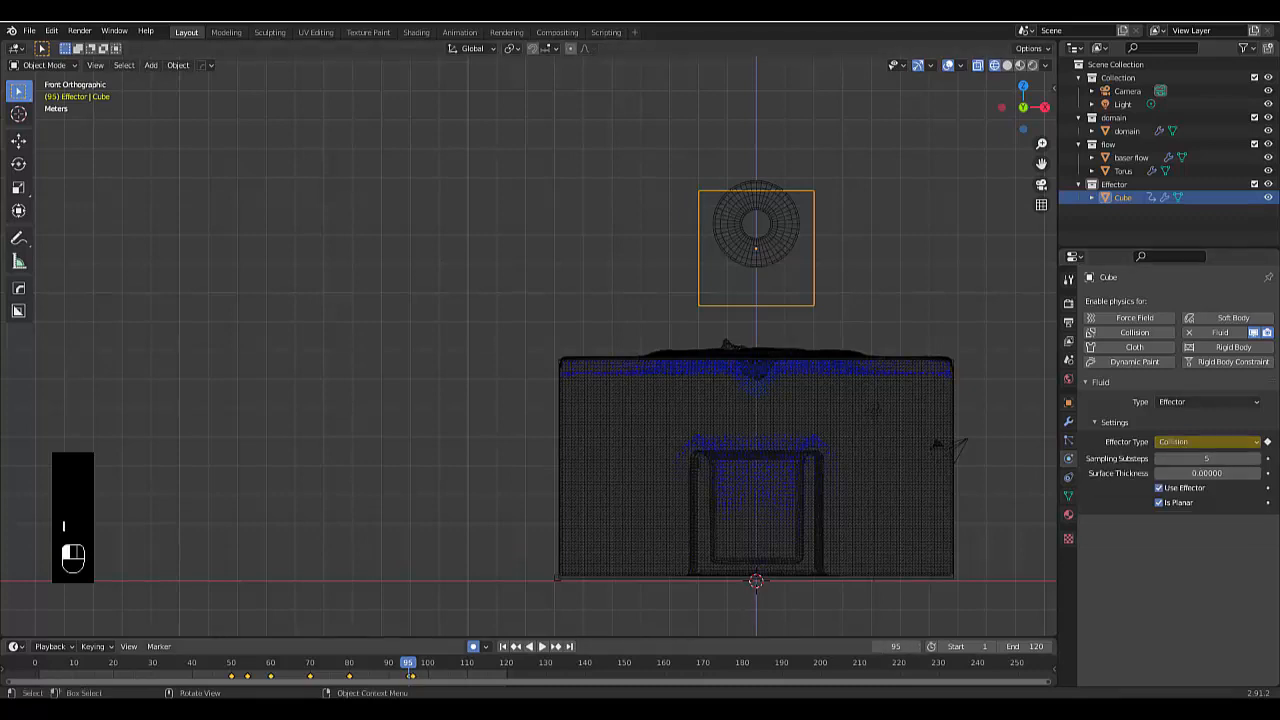
click(917, 647)
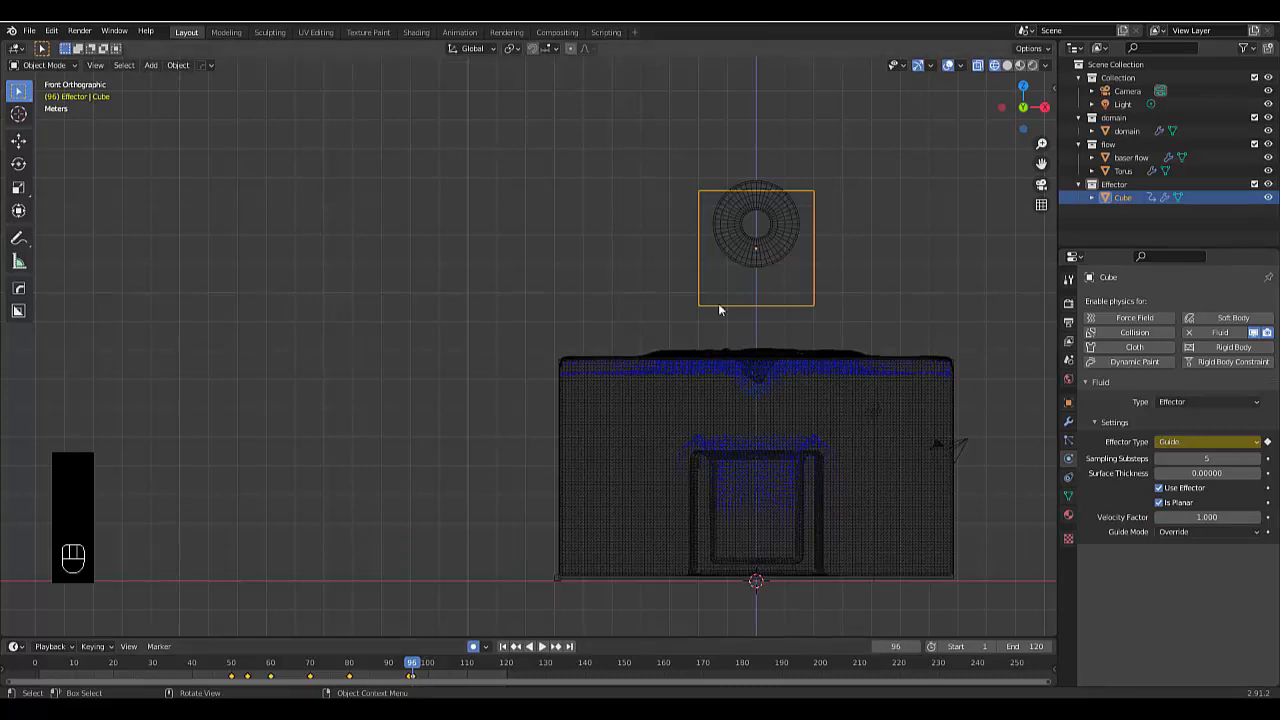
- Free the domain's cached fluid data and bake the whole simulation again
click(1127, 131)
scroll(1137, 375, down, 10)
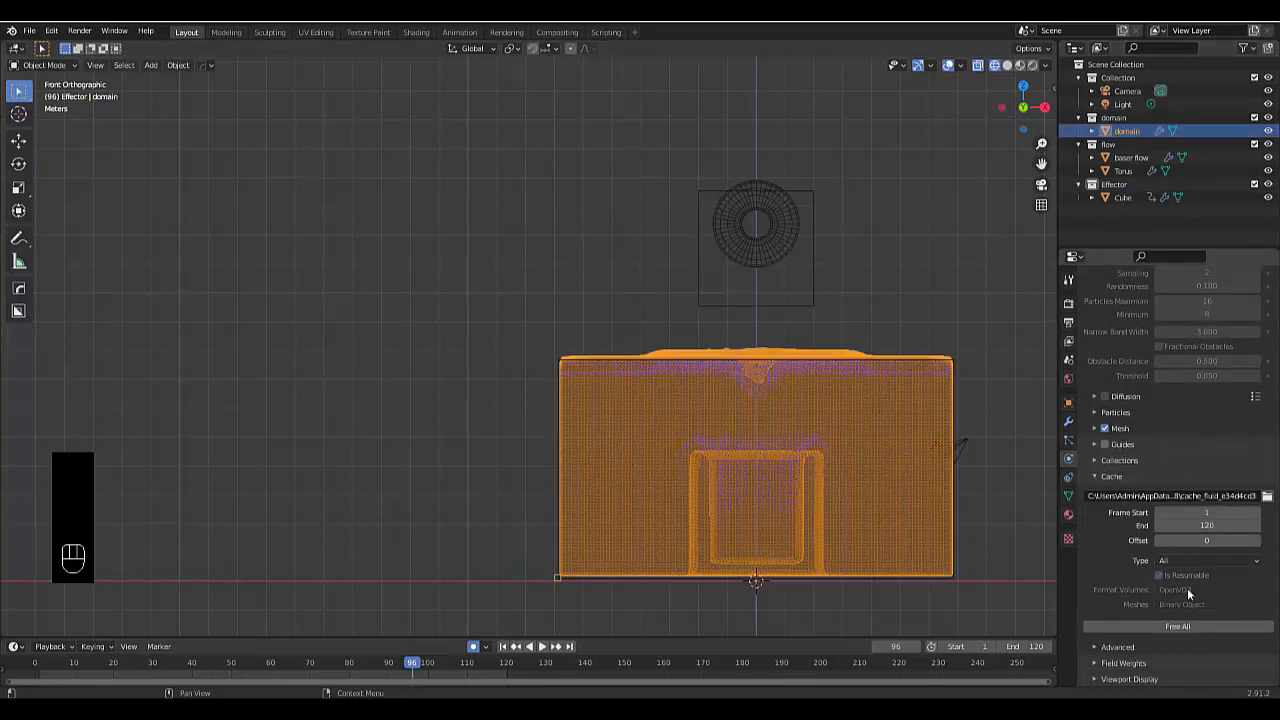
click(1185, 629)
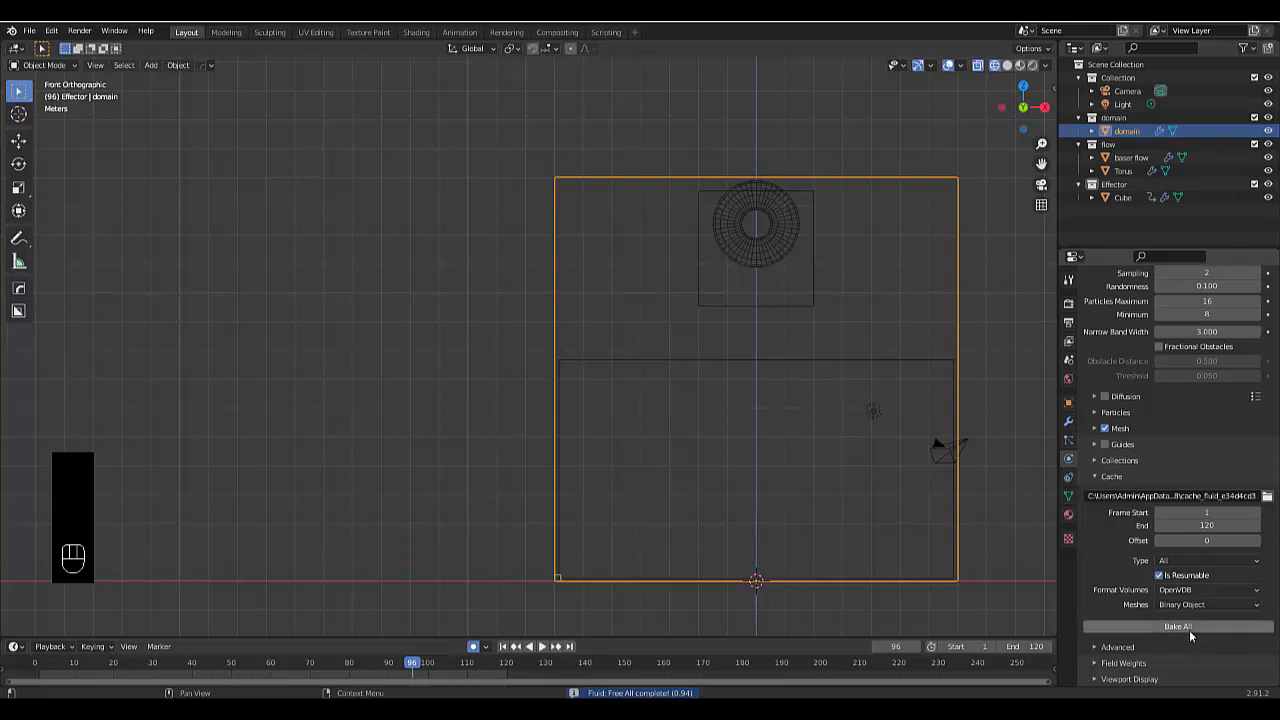
click(1184, 630)
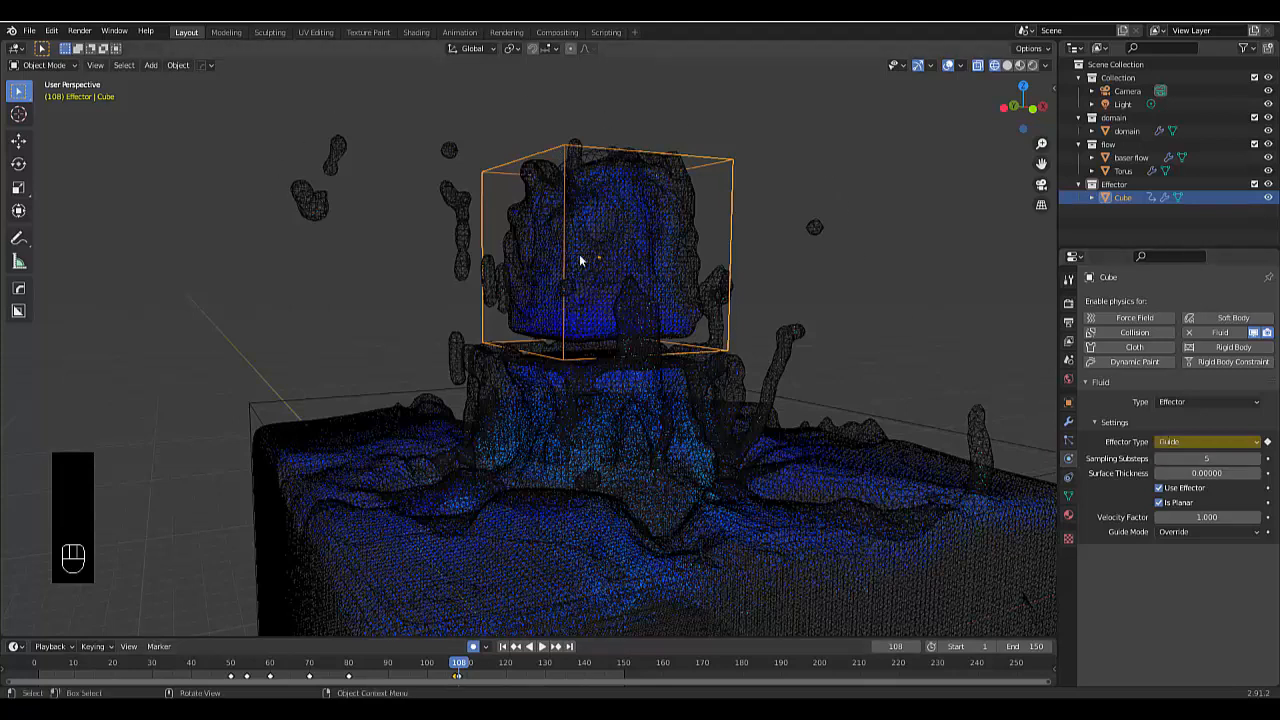
- Play the baked simulation from frame 1 in solid shading with the flow and Effector collections hidden
click(504, 650)
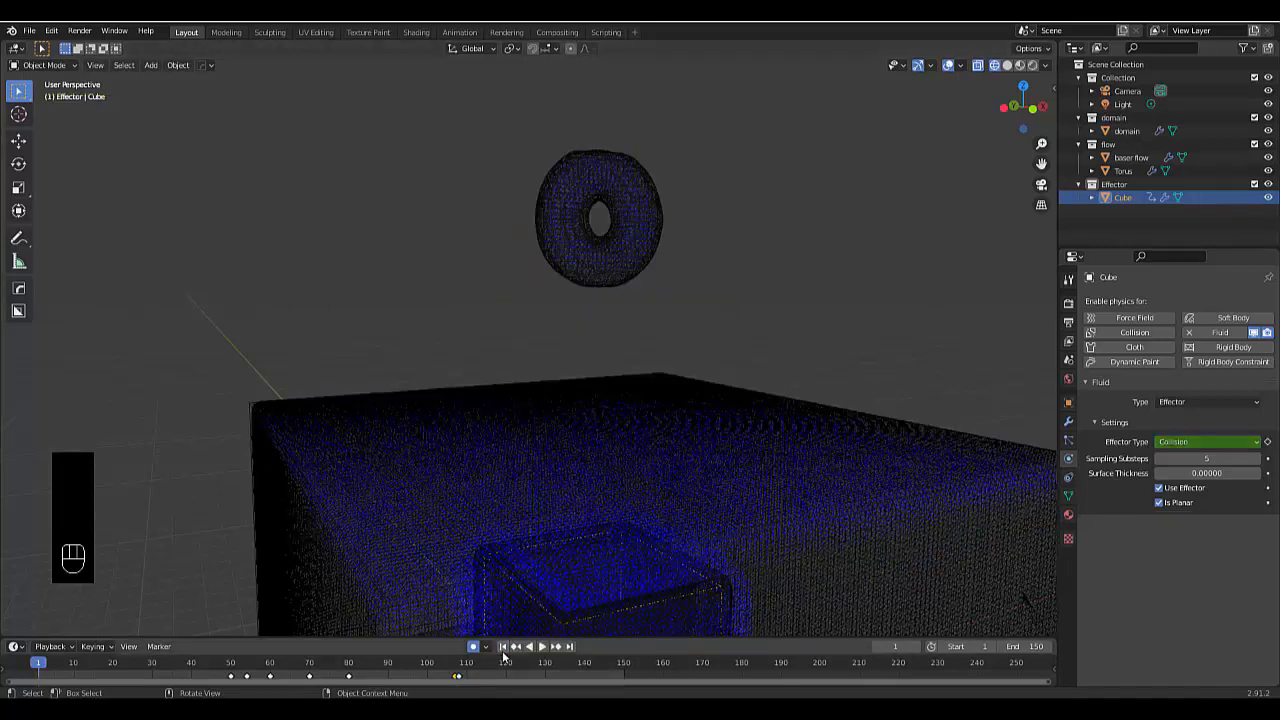
click(543, 647)
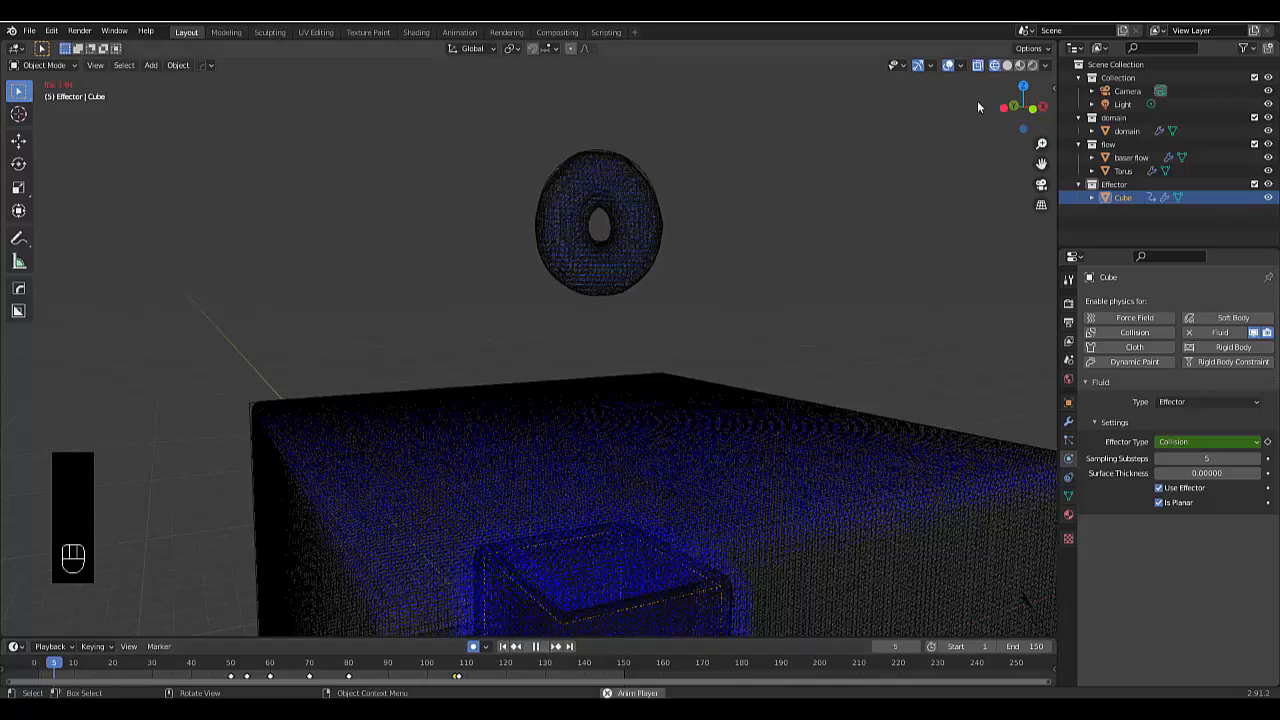
click(1008, 66)
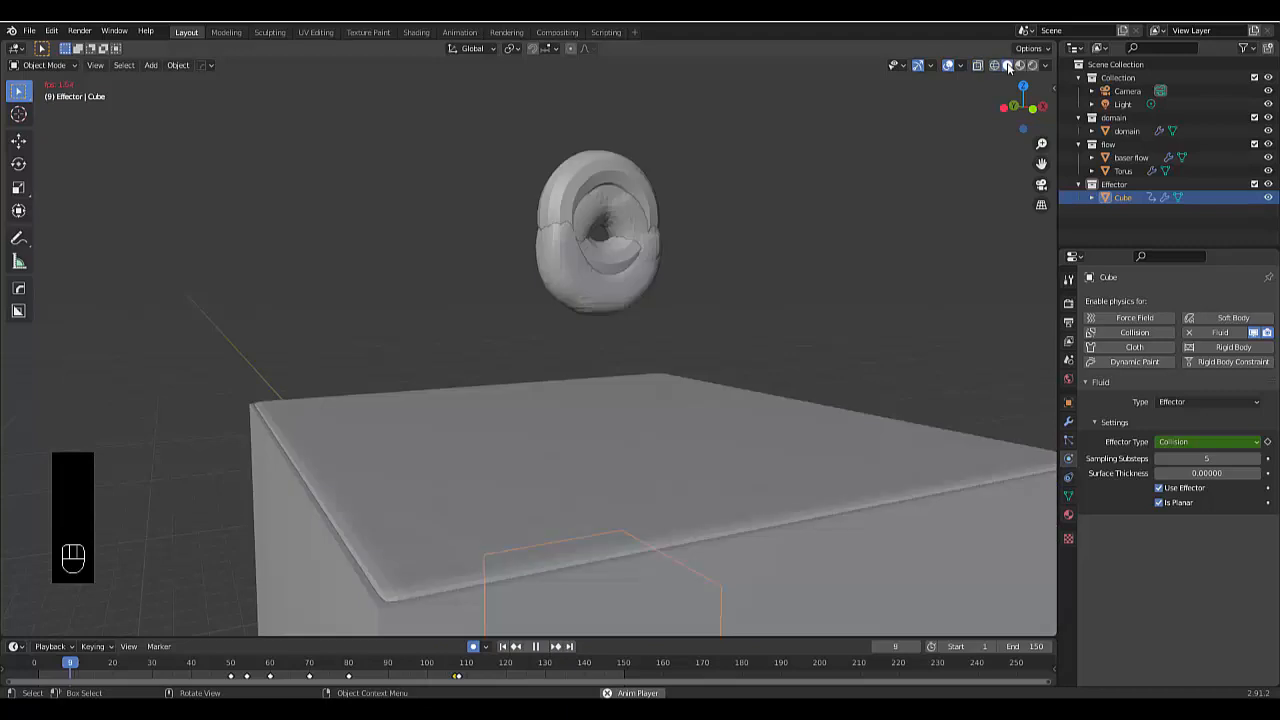
click(1268, 146)
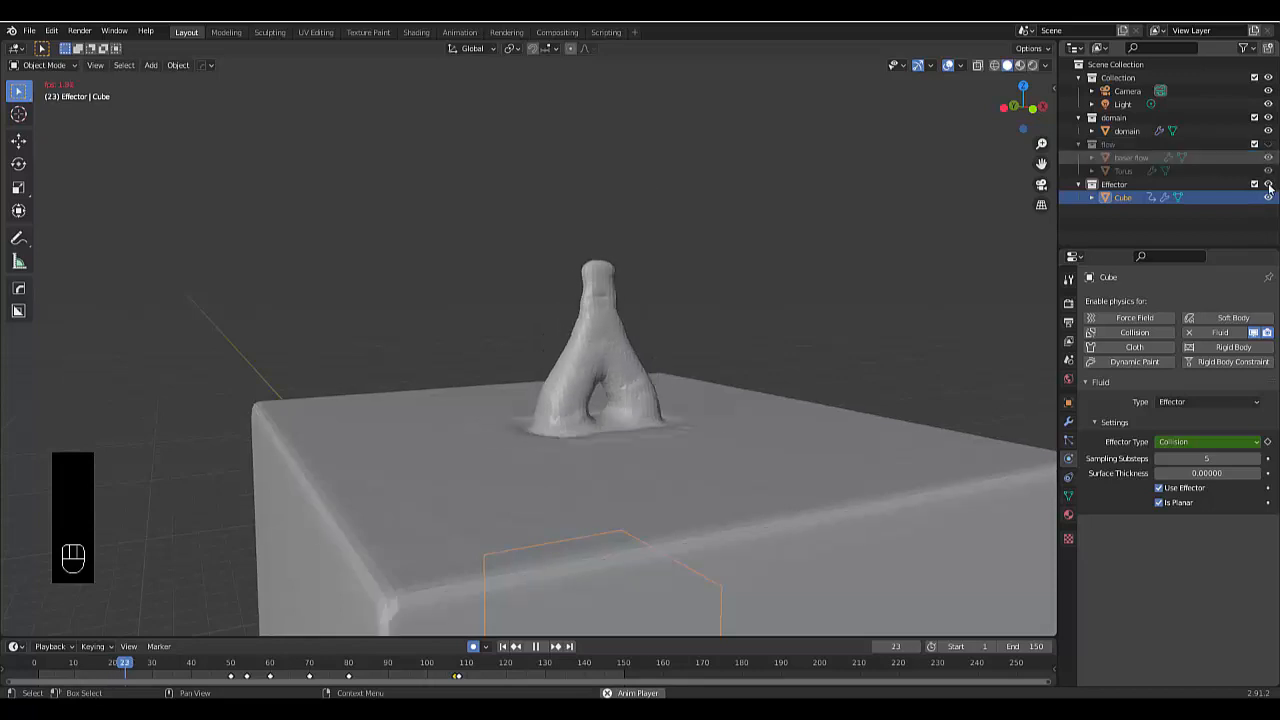
click(1268, 185)
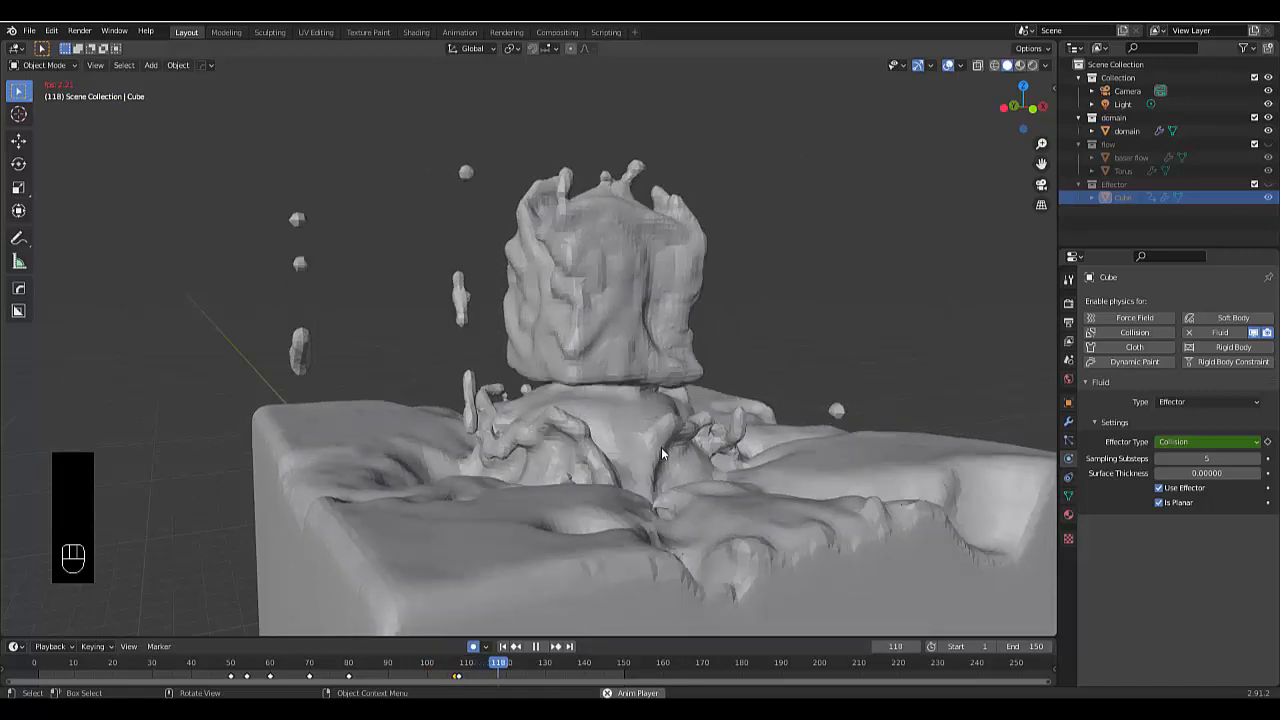
- Bring up the object context commands over the liquid mesh for its shading options
right_click(599, 425)
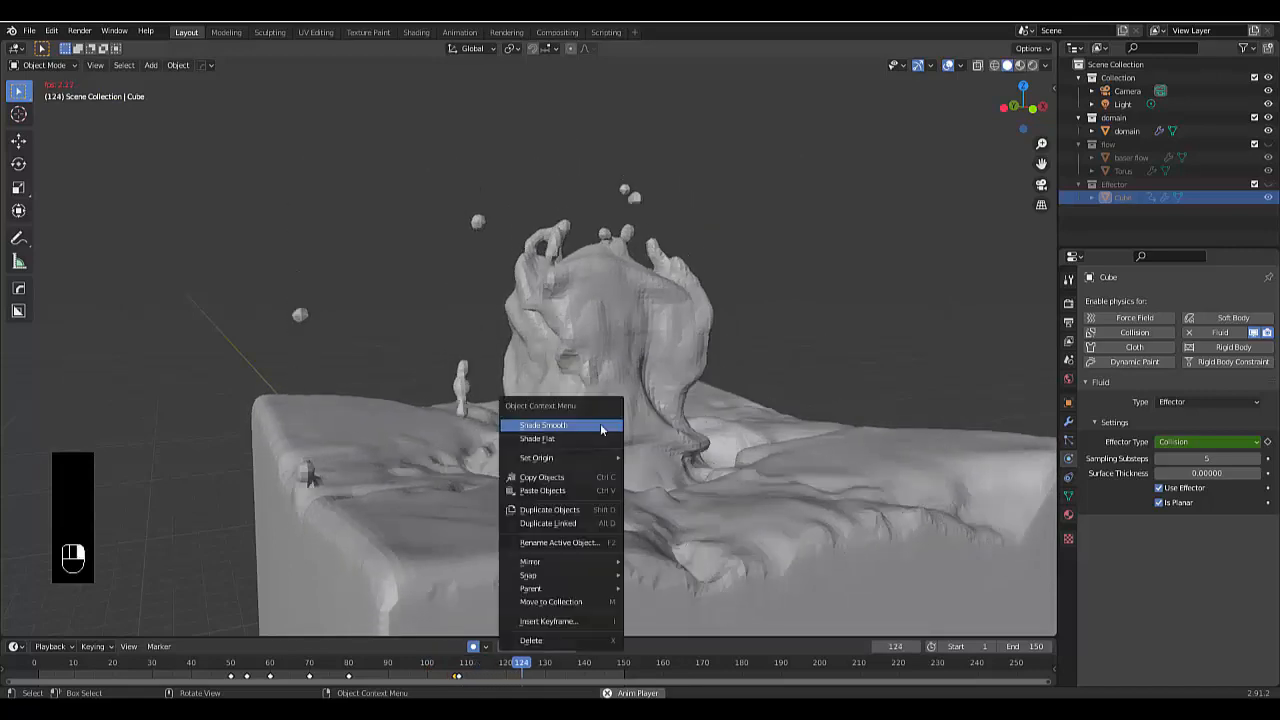